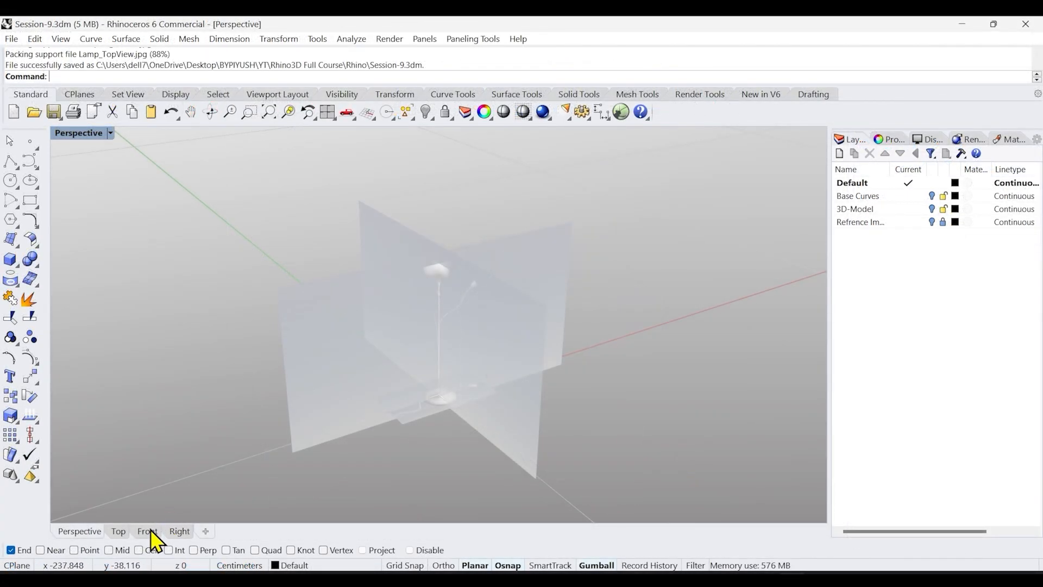
Switch to the Front view, zoom to the lamp shade, and trace its left profile with a control-point curve from rim to stem
left_click(148, 530)
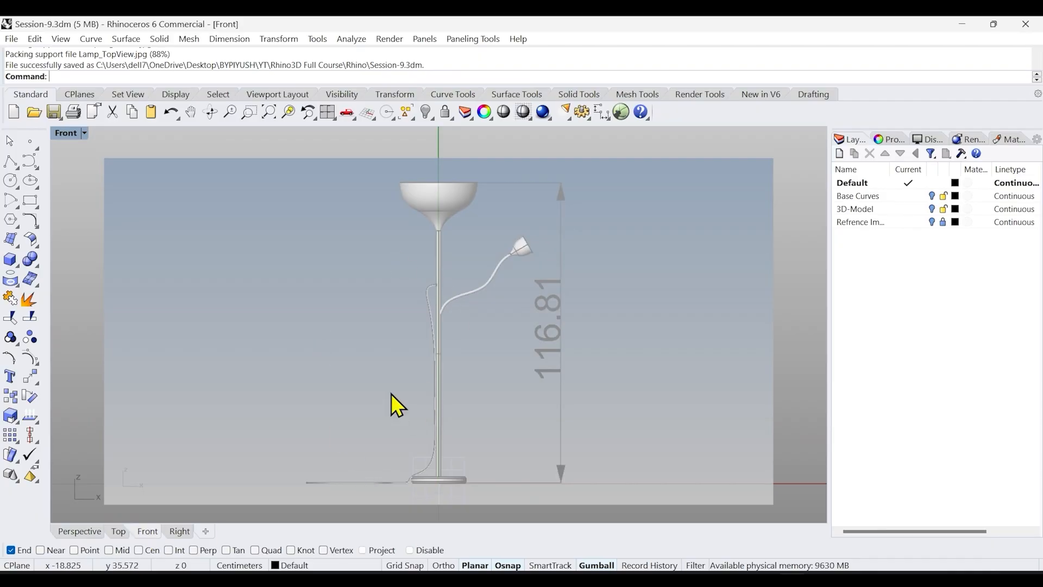
scroll(396, 163, "up", 3)
scroll(502, 217, "up", 3)
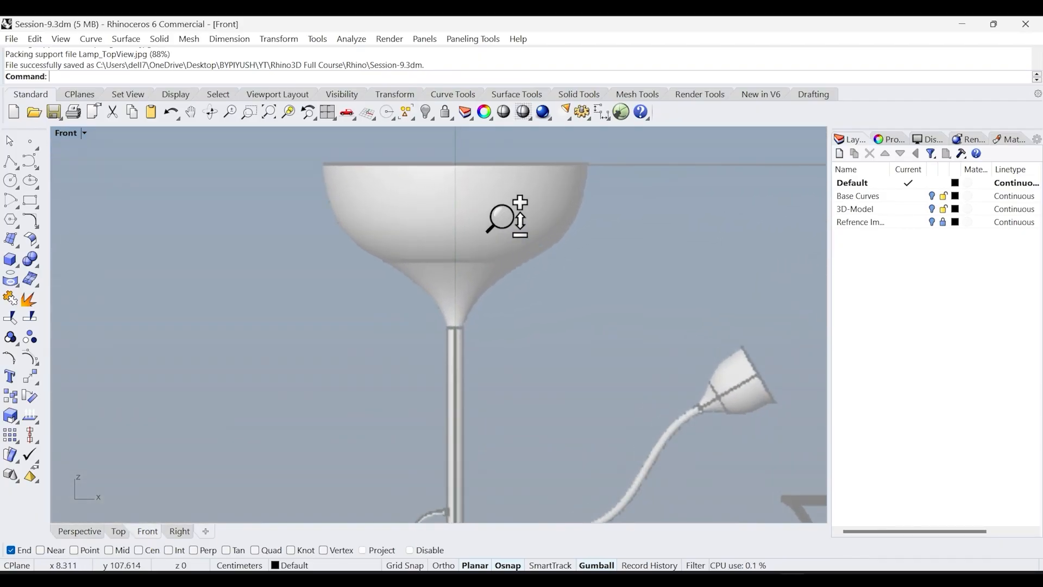
scroll(502, 217, "up", 2)
right_click_drag(450, 312, 450, 360)
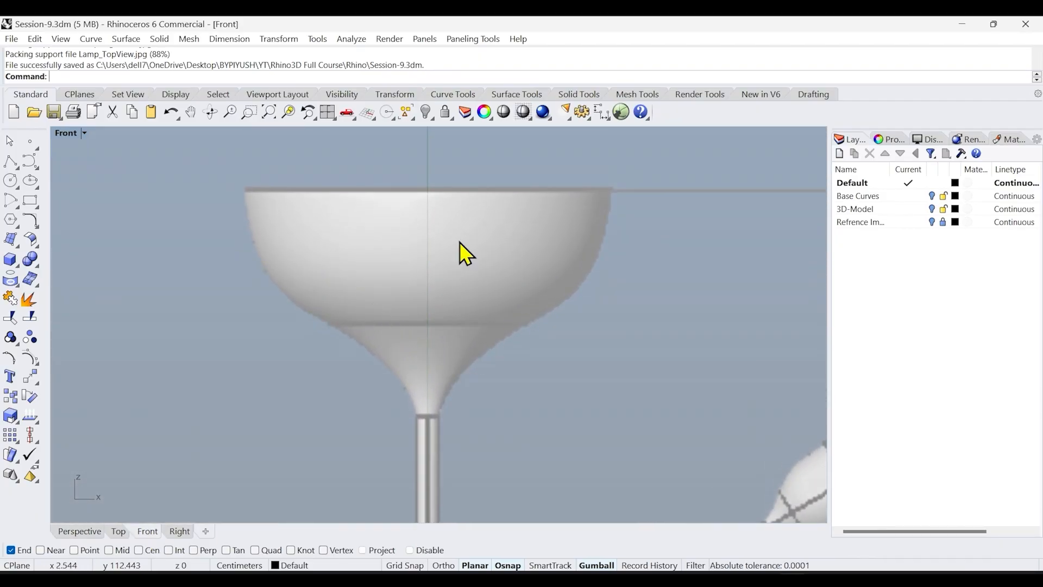
scroll(487, 358, "up", 2)
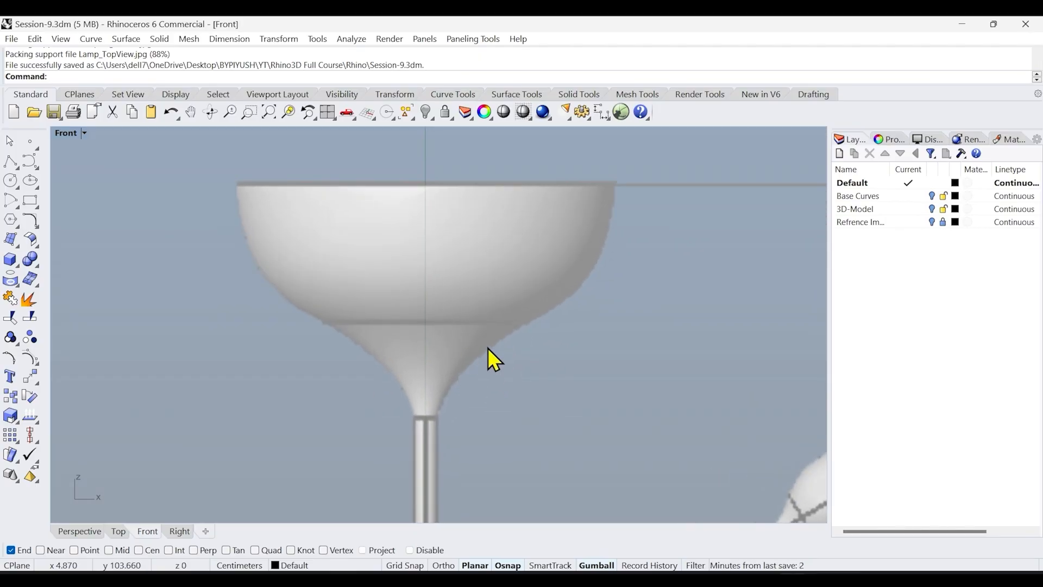
right_click_drag(488, 348, 512, 411)
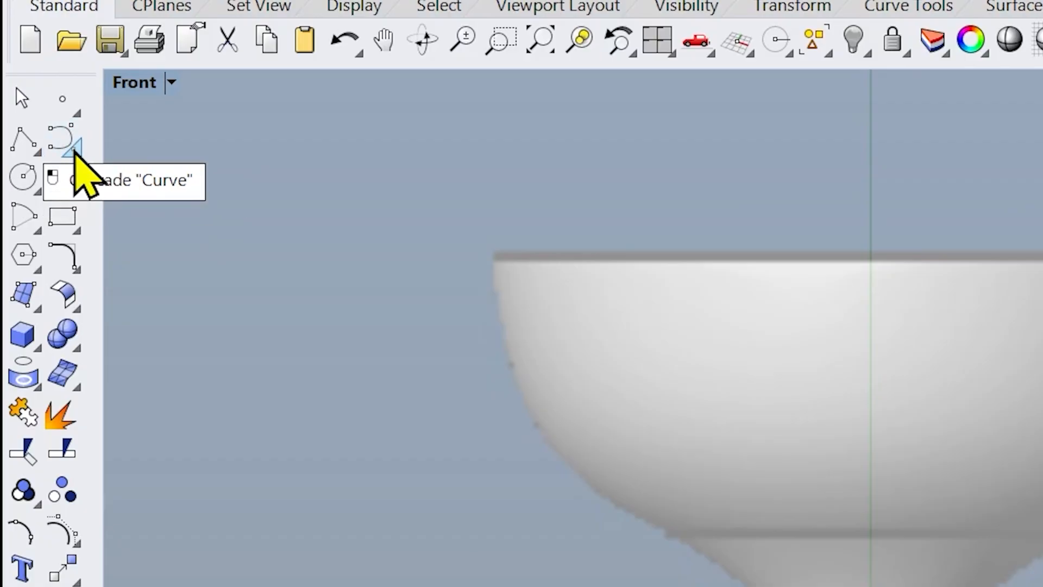
left_click(77, 154)
left_click(119, 147)
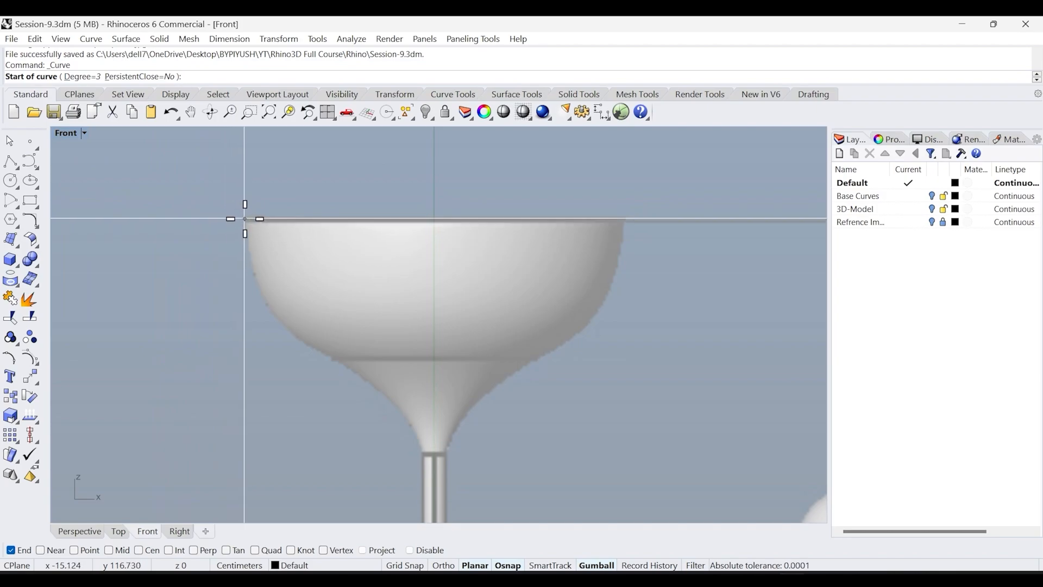
left_click(245, 219)
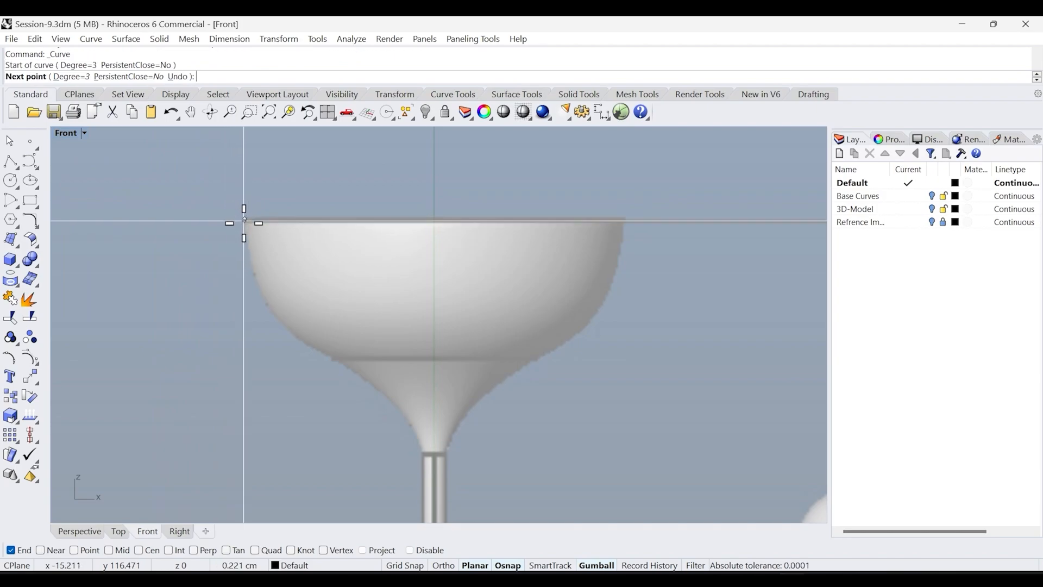
left_click(252, 278)
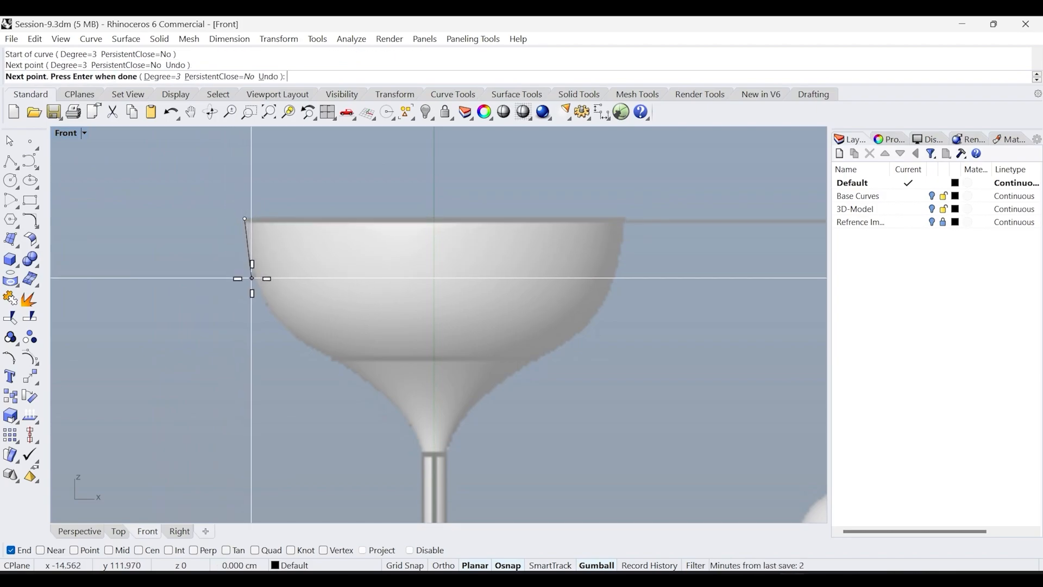
left_click(278, 323)
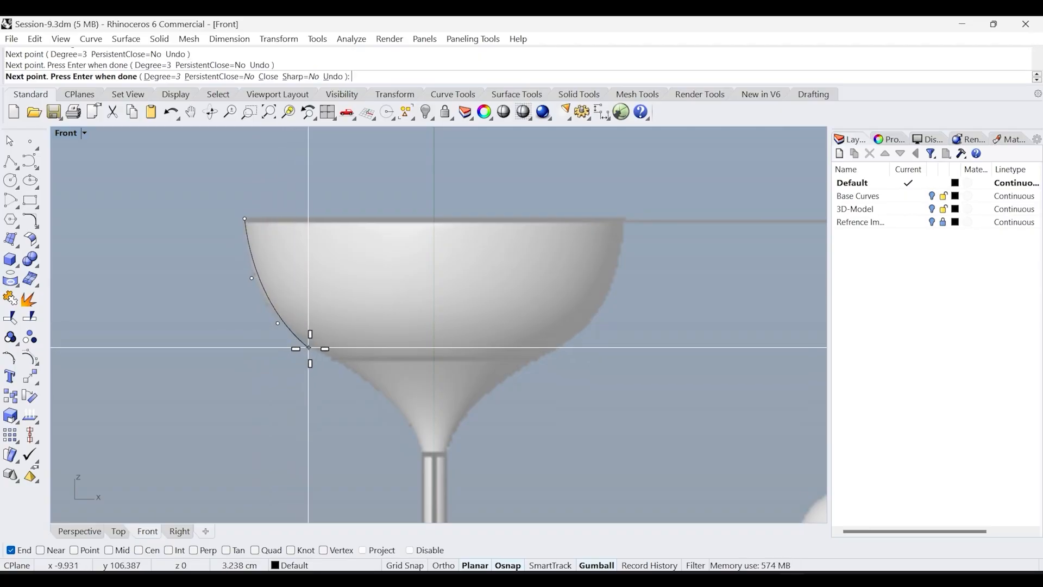
left_click(321, 353)
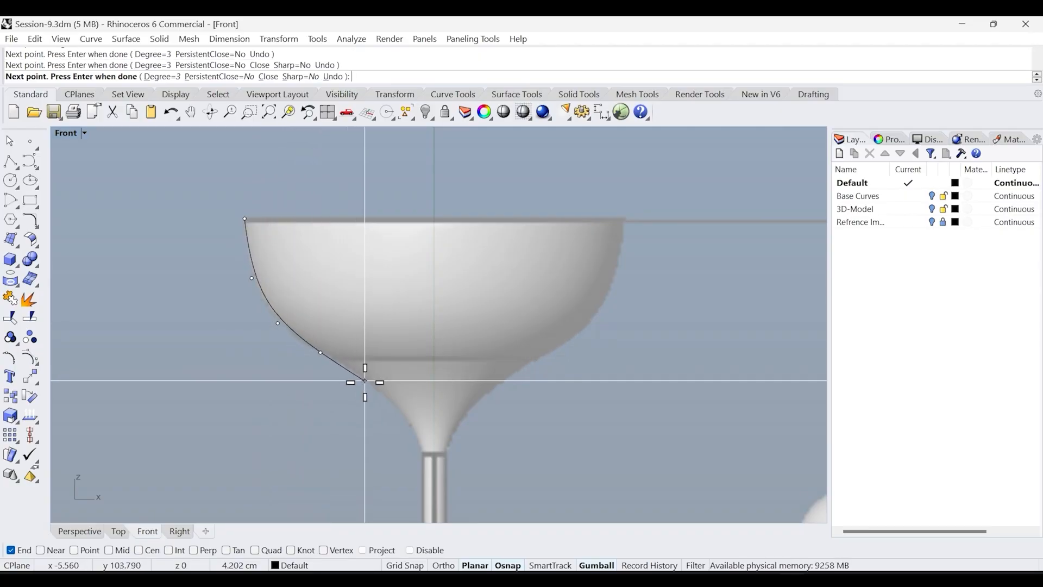
left_click(369, 381)
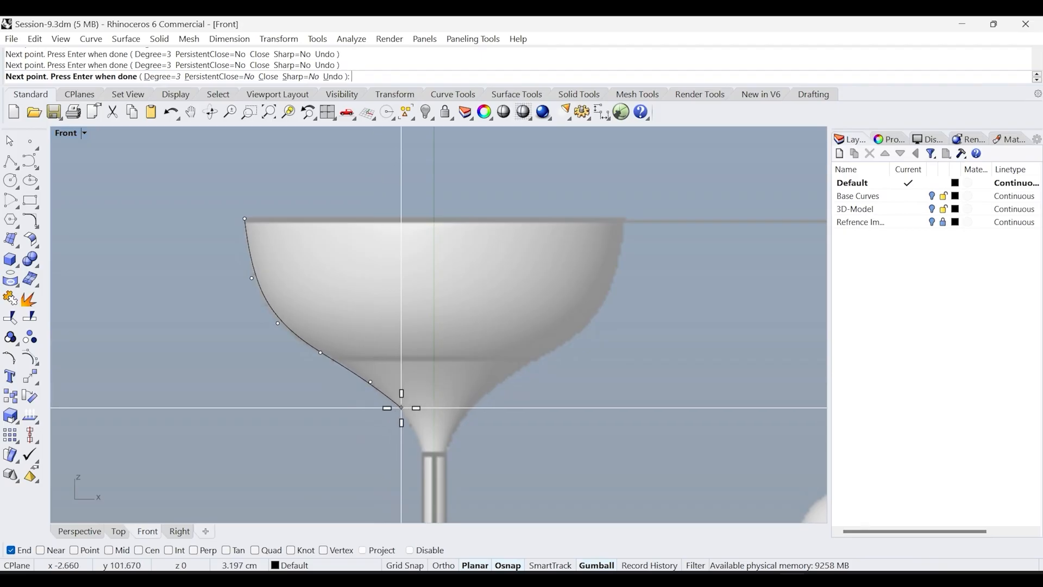
left_click(401, 406)
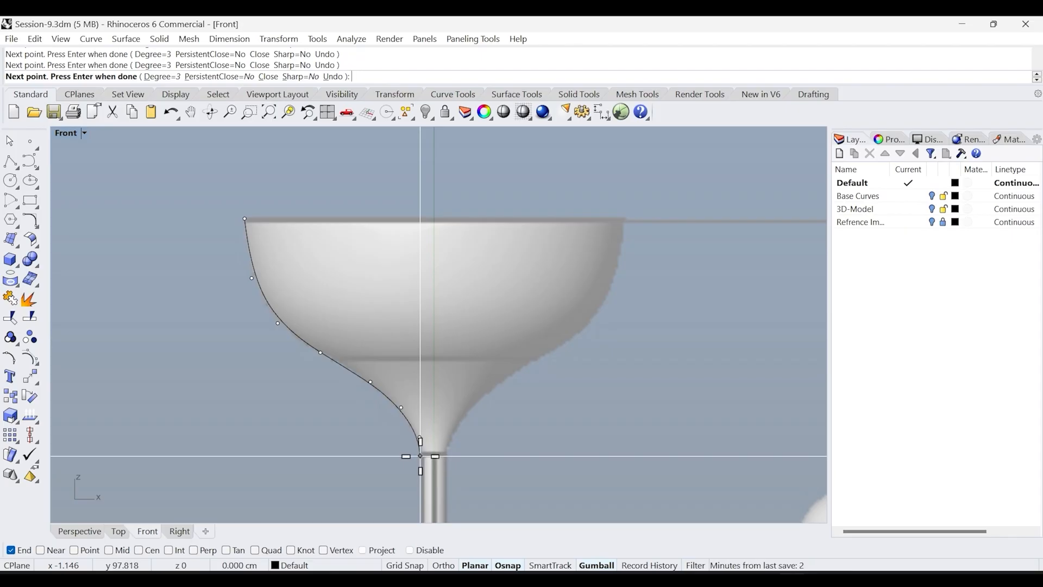
key("Return")
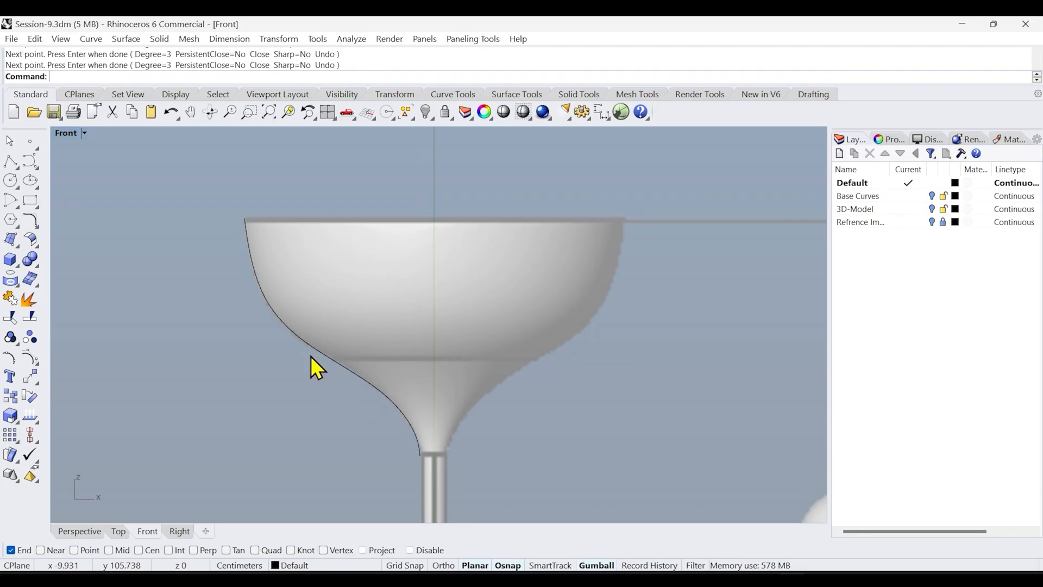
right_click_drag(286, 341, 373, 454, "ctrl")
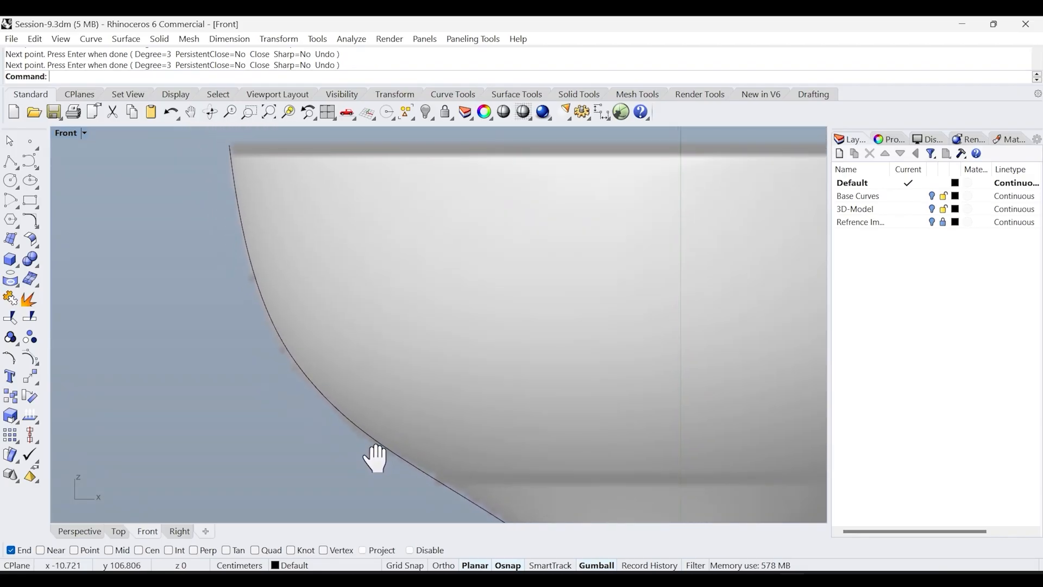
left_click(308, 379)
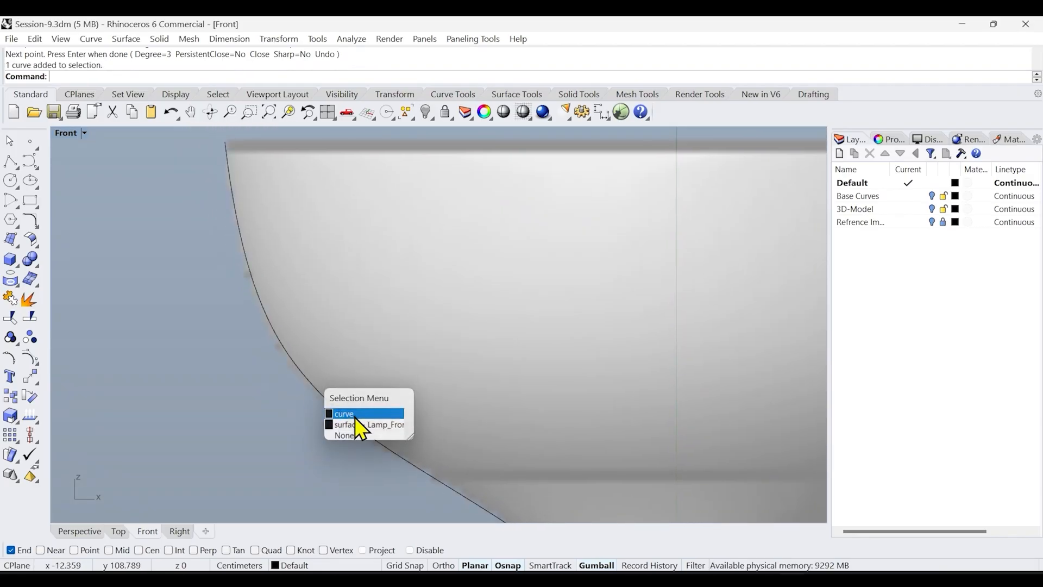
left_click(354, 415)
left_click(302, 396)
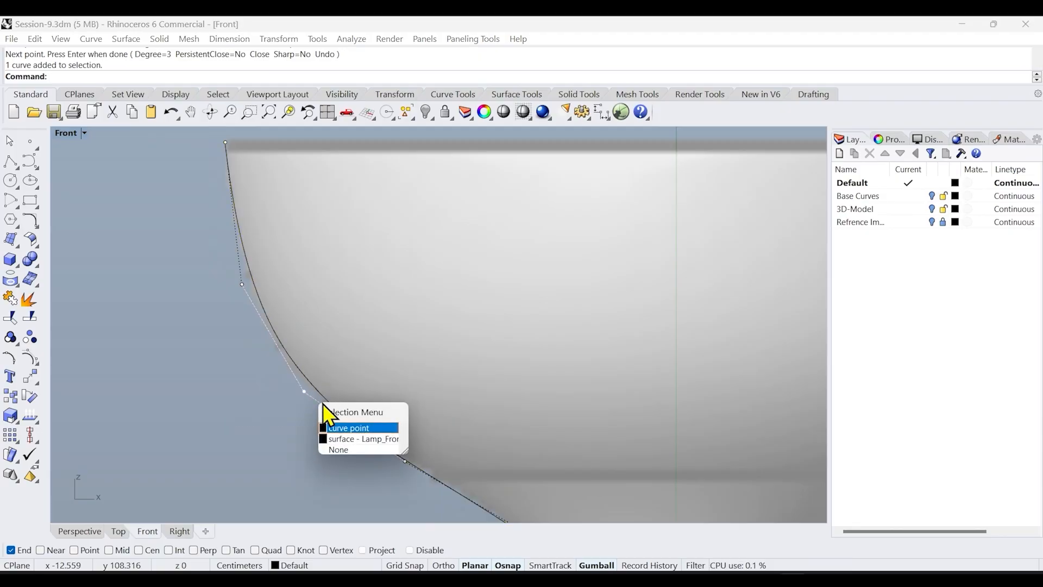
left_click(268, 409)
key("Escape")
key("Escape")
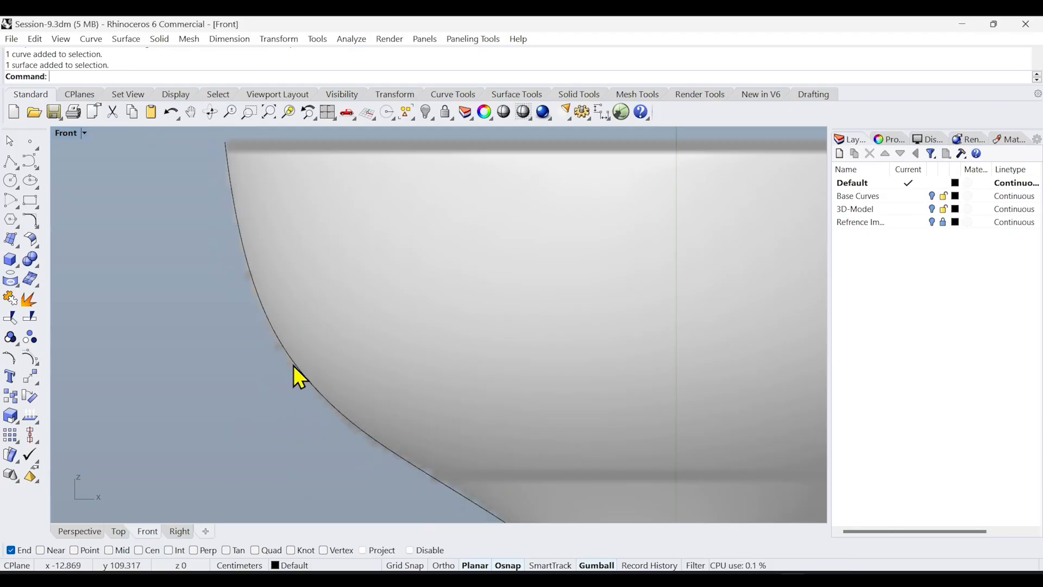
Show the profile curve's control points and nudge the lower middle point so the curve follows the shade outline
left_click(292, 364)
left_click(321, 396)
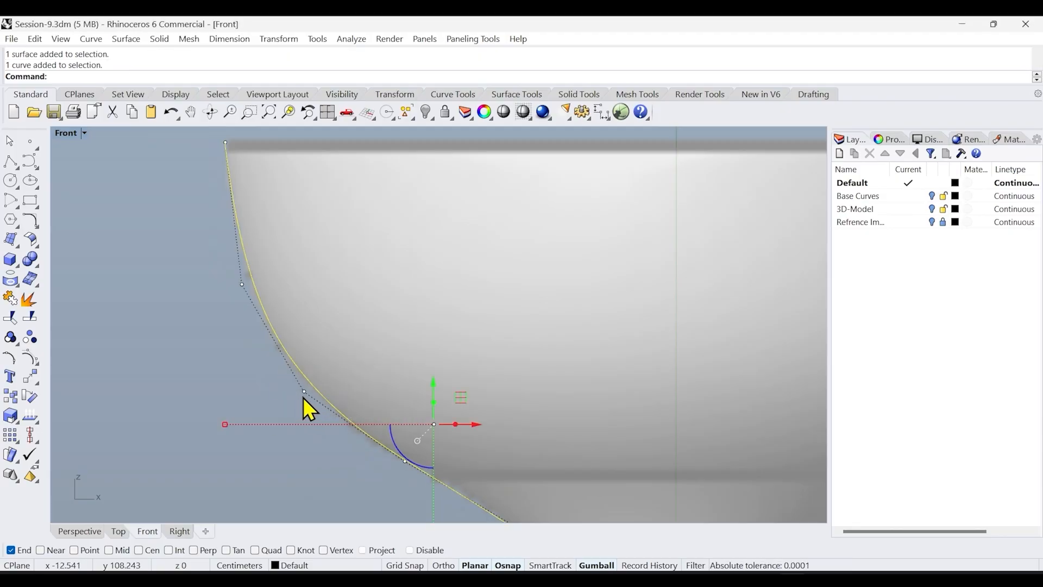
scroll(383, 348, "down", 3)
scroll(378, 343, "up", 3)
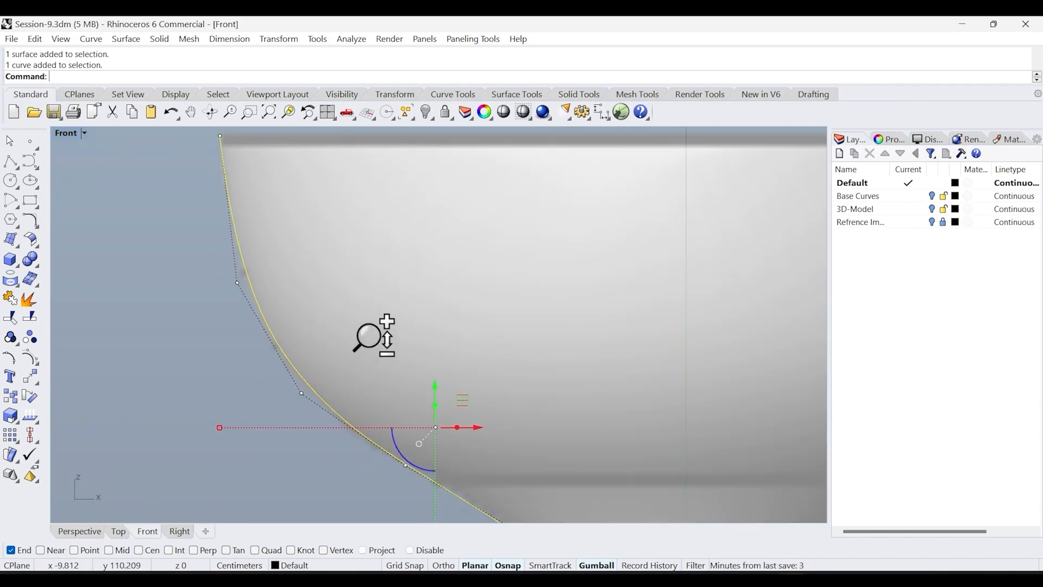
left_click(304, 403)
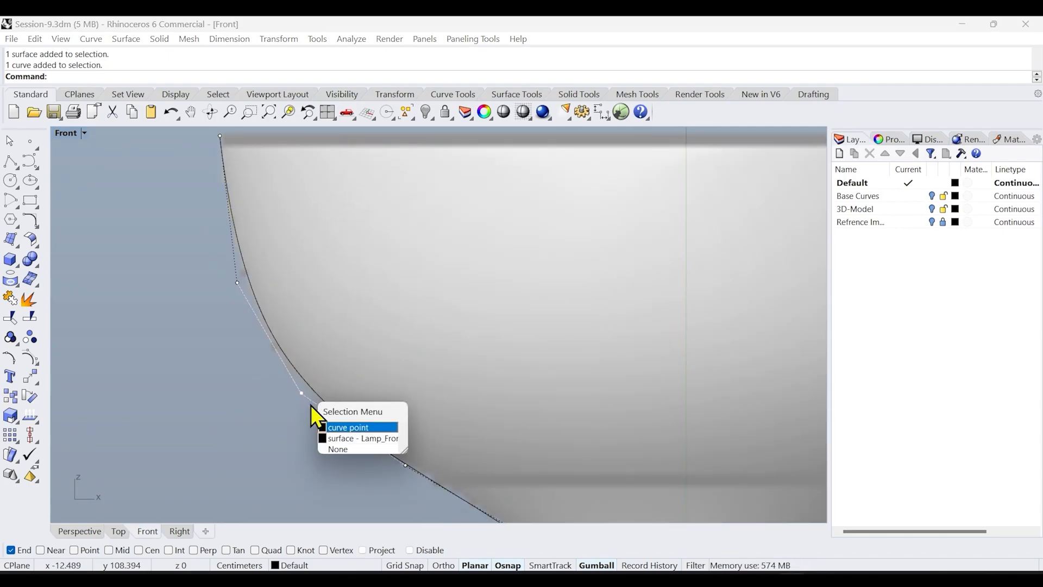
left_click(348, 427)
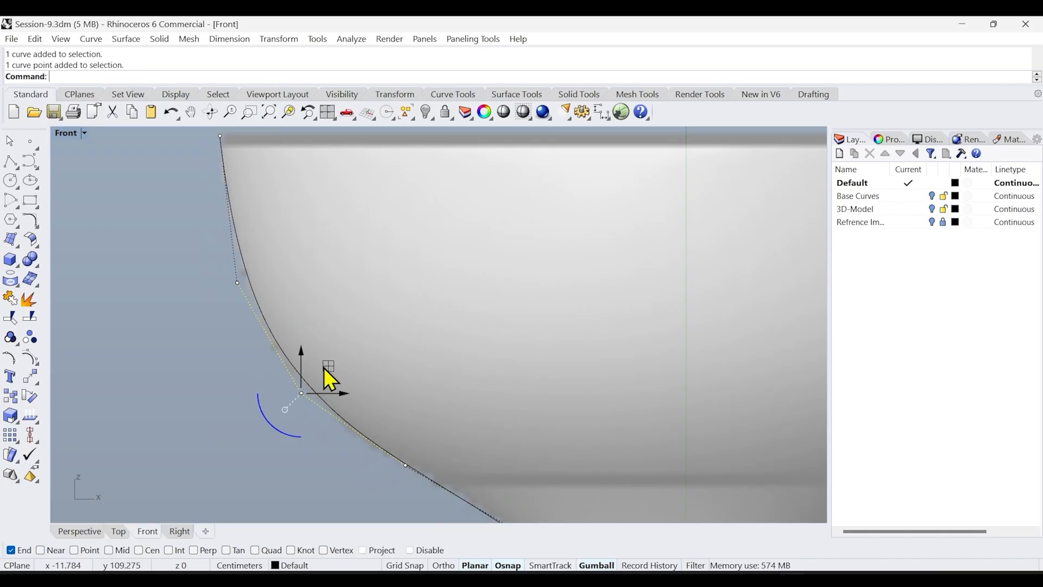
mouse_move(327, 368)
left_mouse_down()
mouse_move(319, 377)
mouse_move(332, 371)
left_mouse_up()
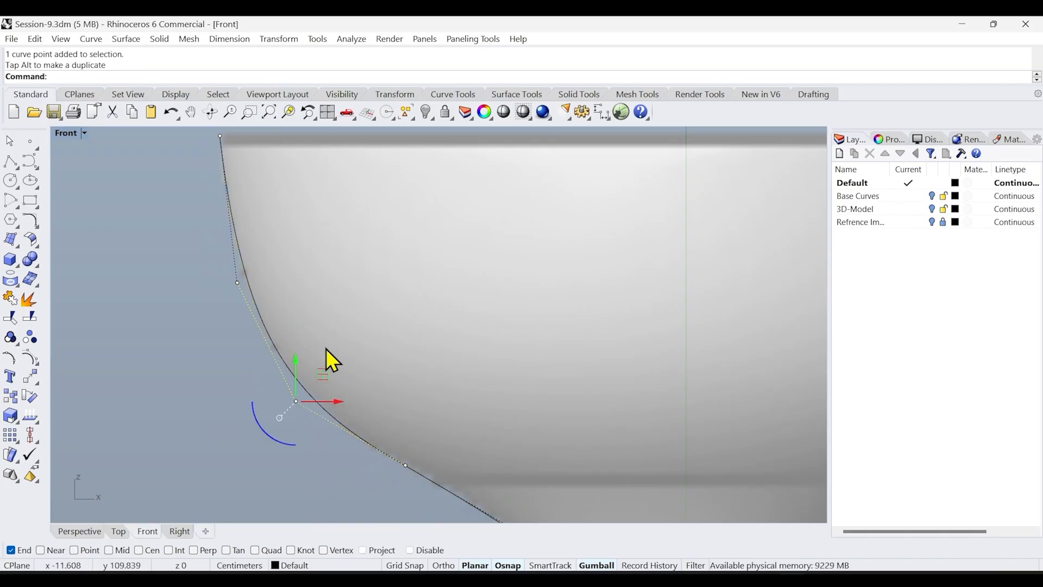
Adjust the upper control point near the rim to fit the shade's curve
left_click(239, 286)
left_click(289, 321)
left_click_drag(265, 256, 257, 255)
Zoom toward the neck and shift the control point there slightly to match the shade outline
scroll(391, 348, "down", 5)
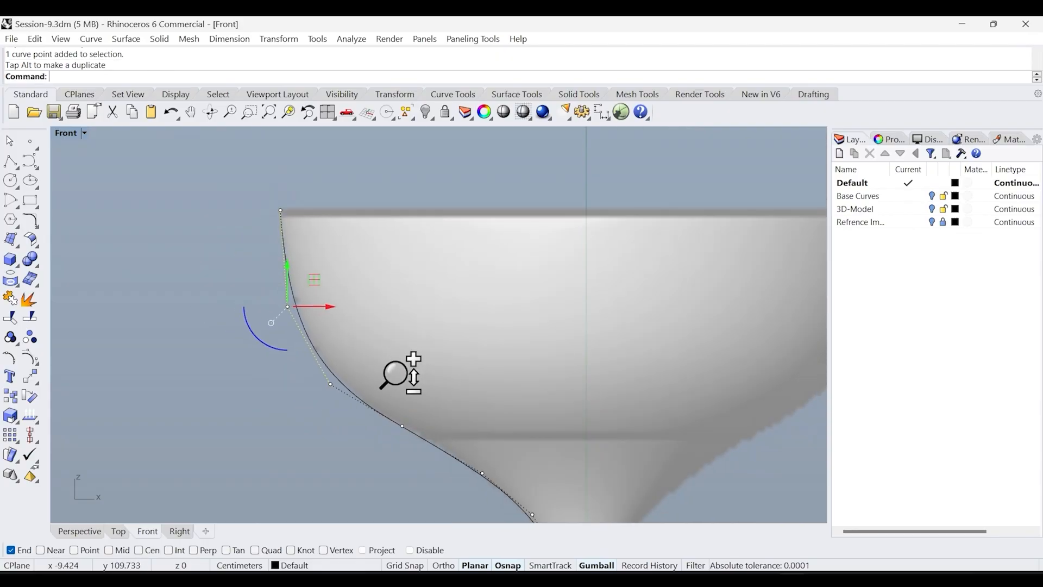
scroll(339, 336, "up", 5)
scroll(415, 400, "up", 2)
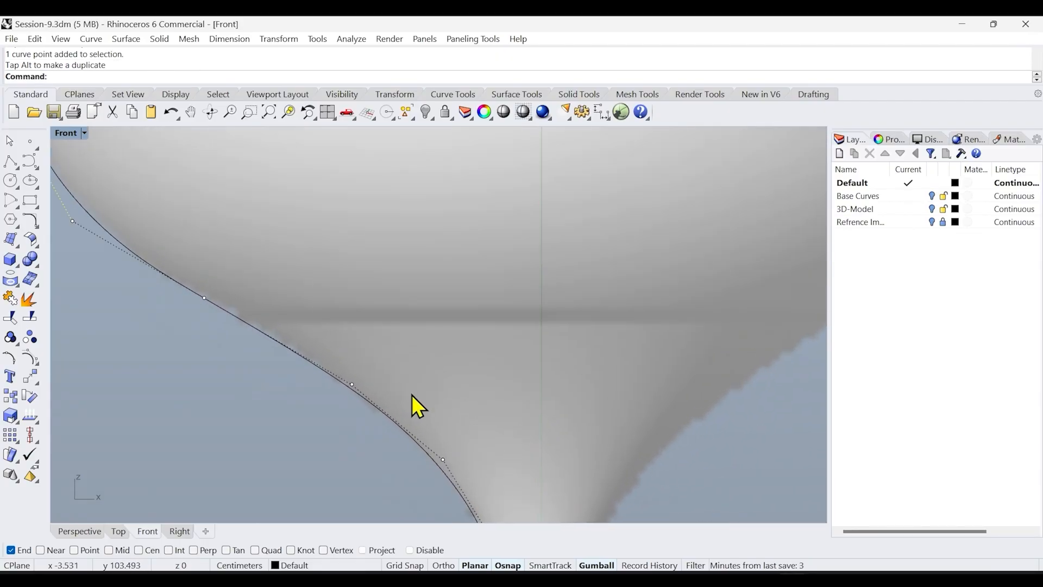
left_click(204, 300)
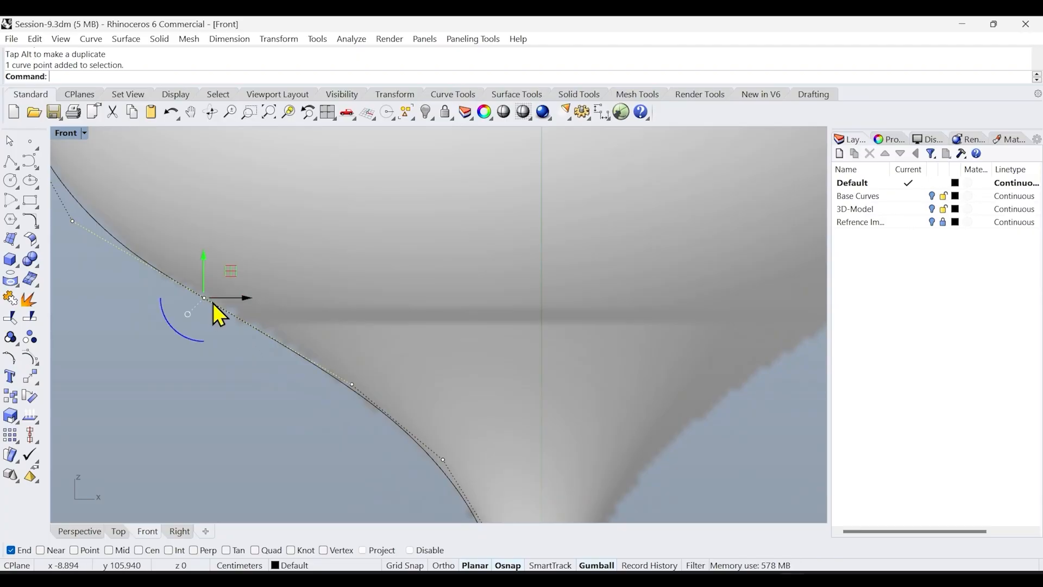
left_click_drag(234, 275, 256, 285)
left_click(258, 287)
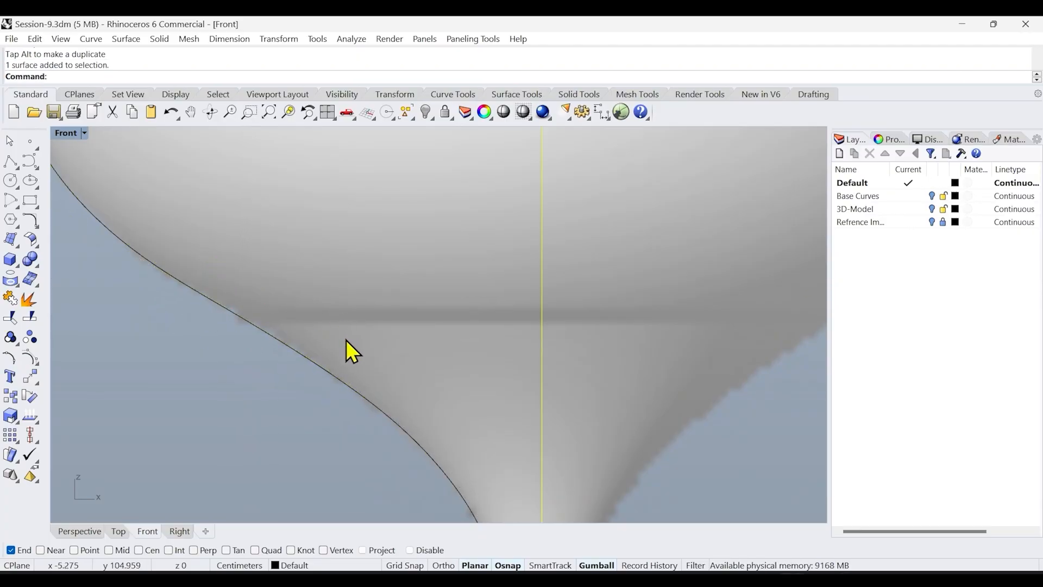
Zoom to the stem junction and nudge the curve's end point to sit on the stem's edge
scroll(337, 341, "down", 6)
right_click_drag(323, 375, 343, 366, "ctrl")
left_click(346, 363)
left_click(380, 396)
left_click(334, 365)
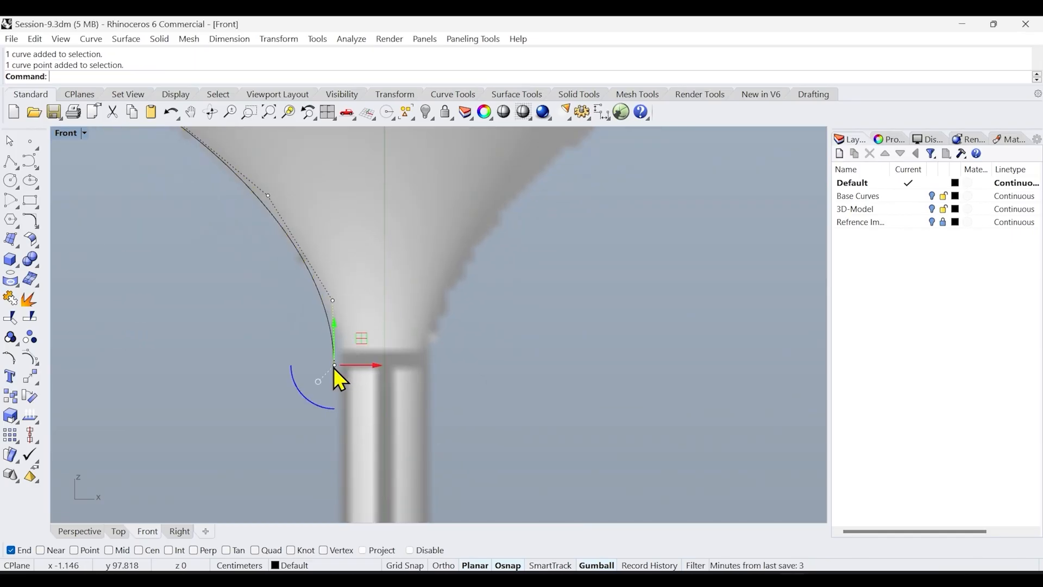
left_click_drag(364, 338, 370, 335)
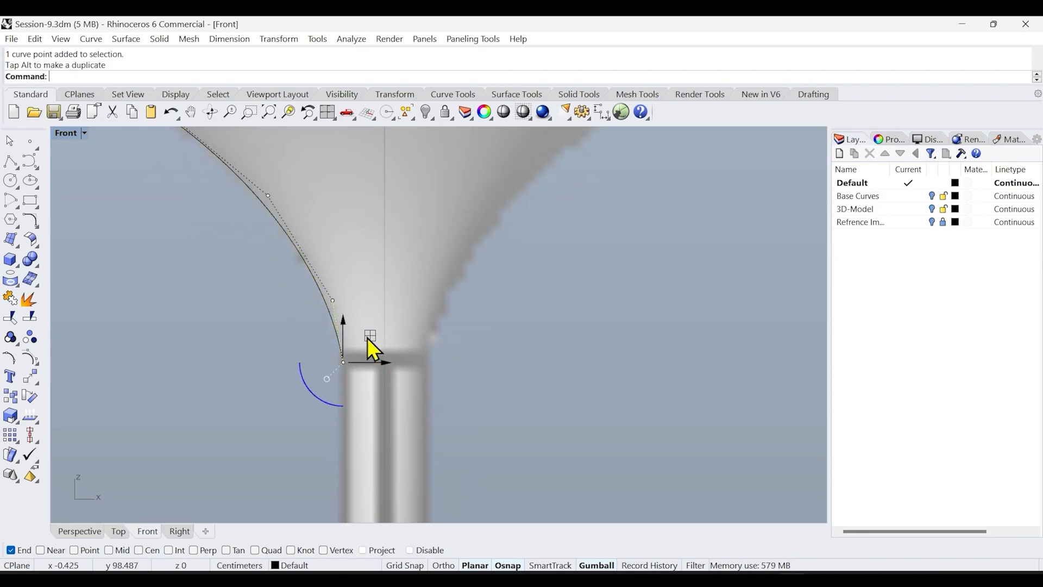
Zoom out and compare the traced profile curve against the shade in the reference image
left_click(275, 364)
right_click_drag(288, 367, 291, 463, "ctrl")
right_click_drag(341, 401, 417, 396)
scroll(417, 396, "down", 3)
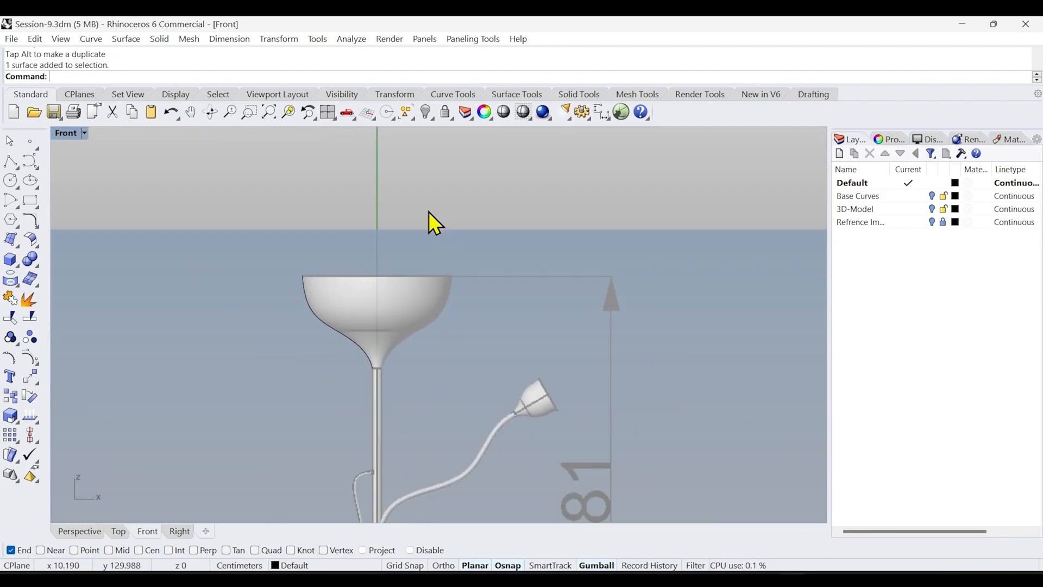
scroll(323, 356, "up", 3)
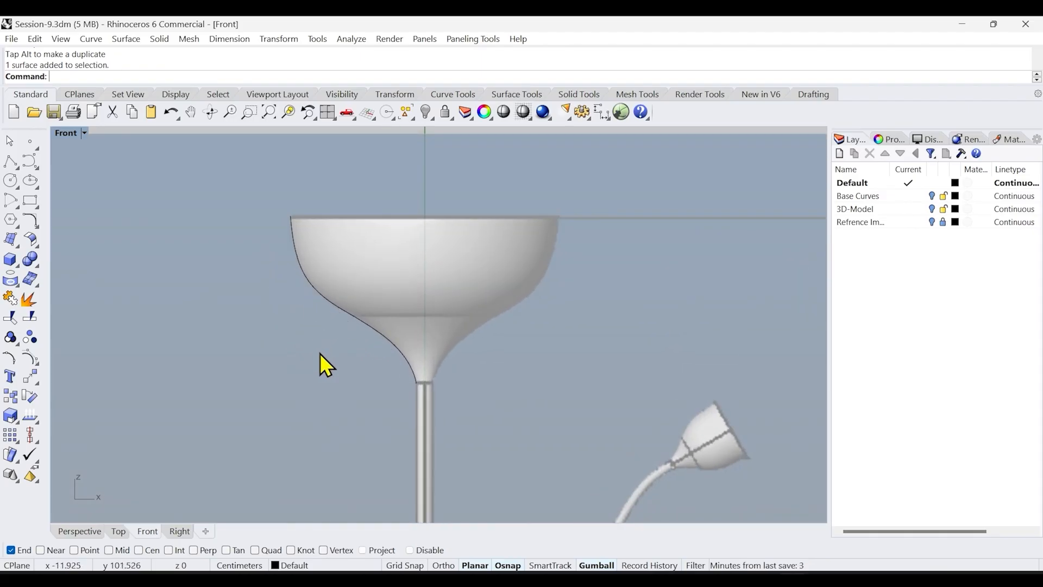
scroll(321, 355, "down", 3)
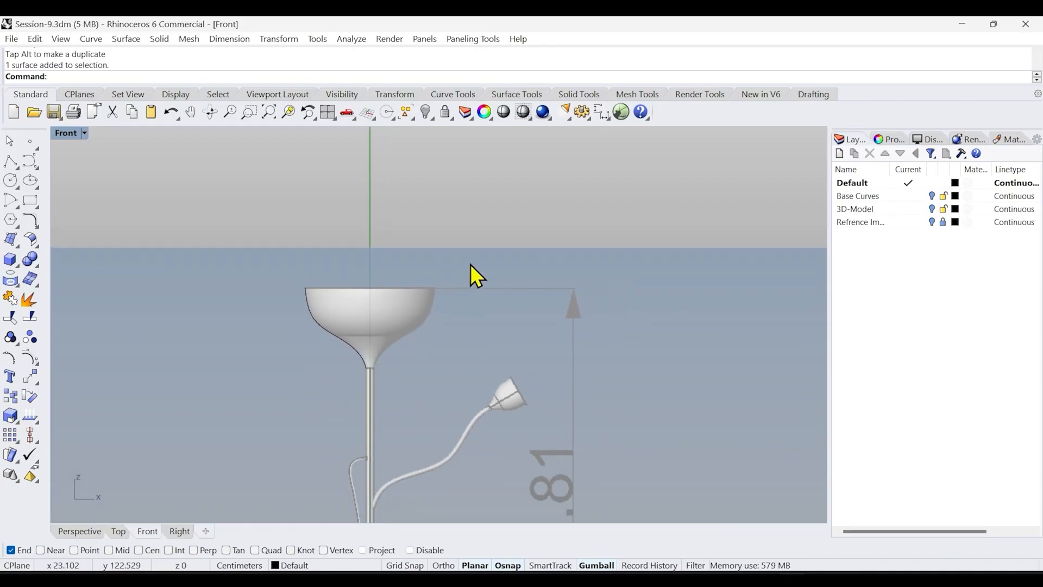
scroll(488, 296, "down", 3)
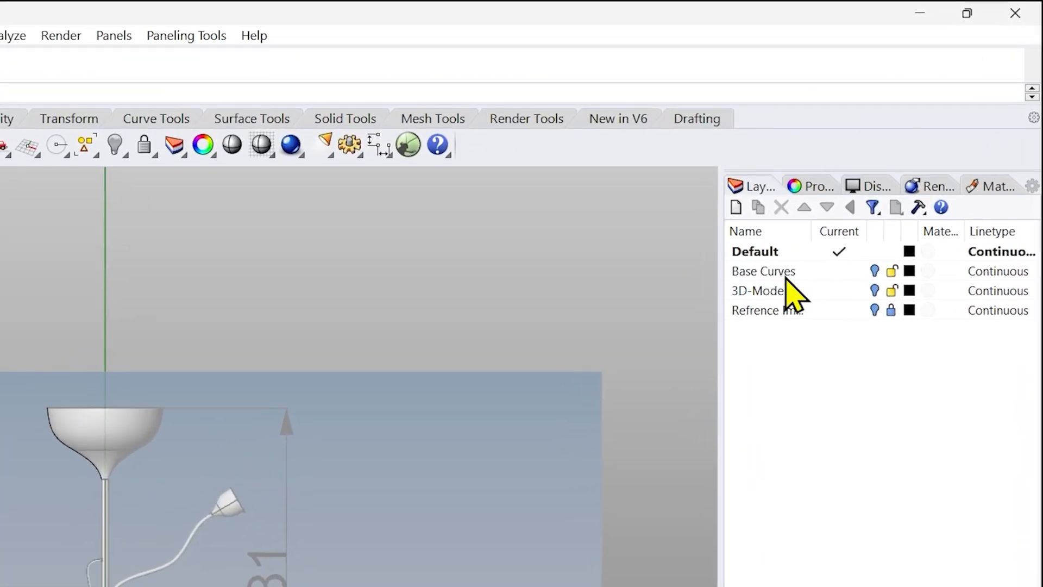
Create a new layer named Ref.Image
left_click(735, 208)
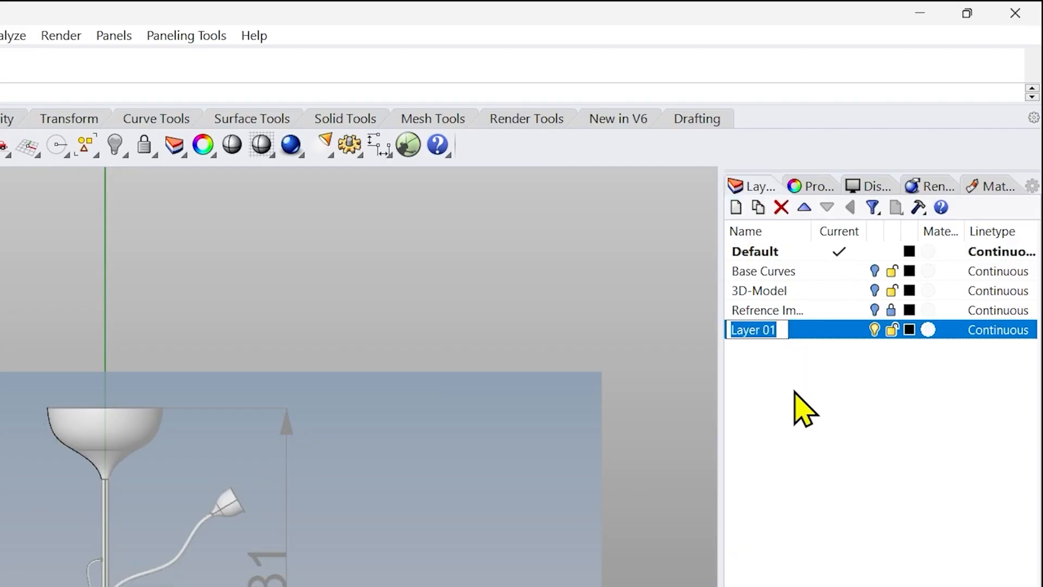
type("Ref.")
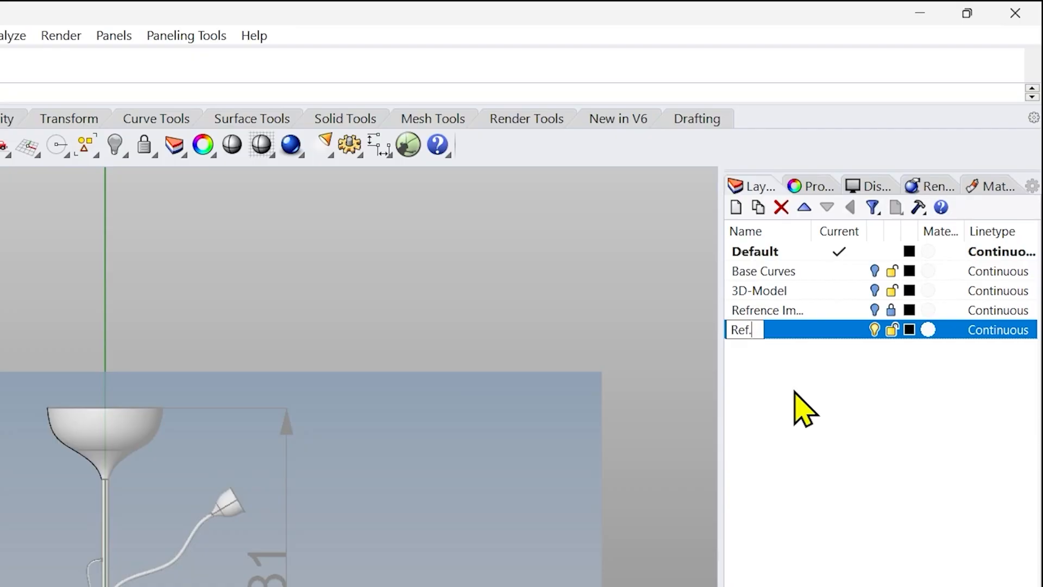
type("Image")
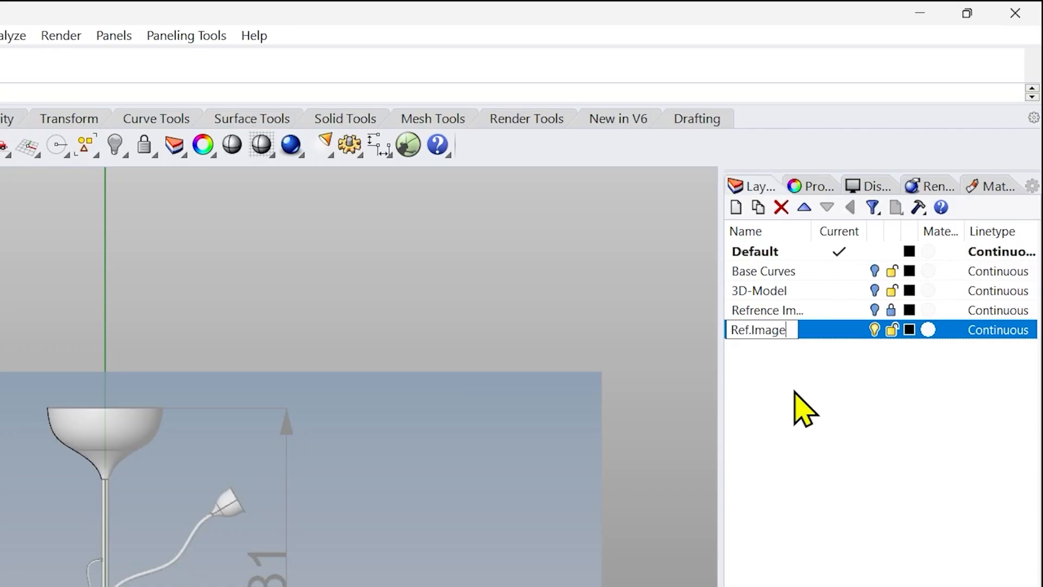
Move the three reference image planes onto the Ref.Image layer
key("Return")
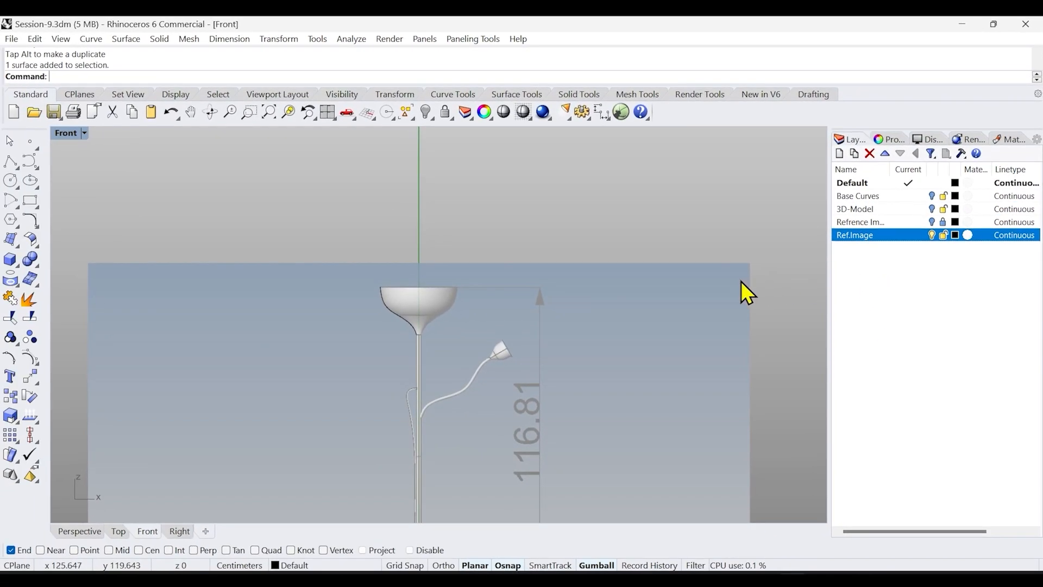
left_click(83, 531)
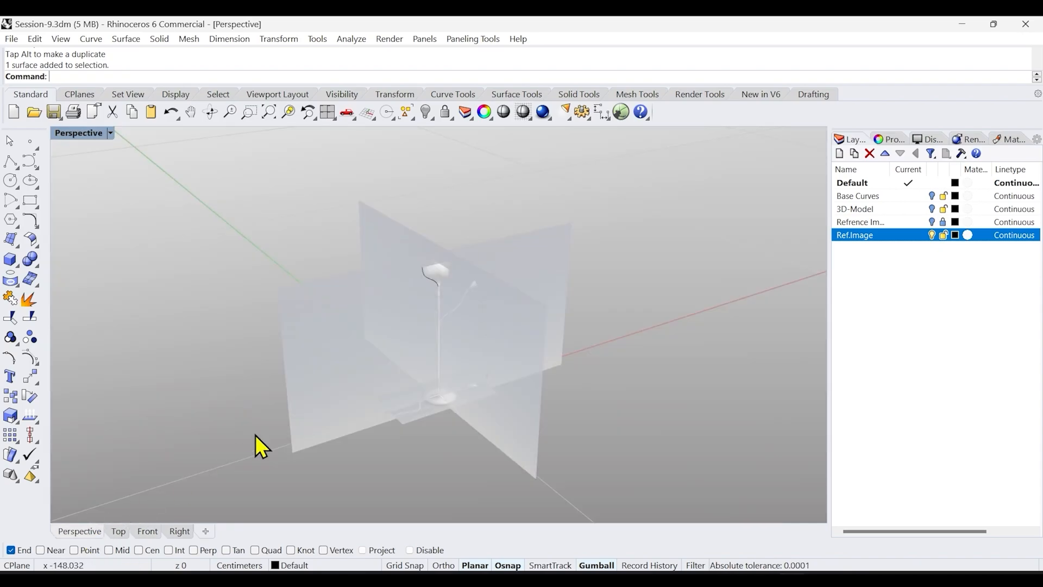
left_click(529, 376)
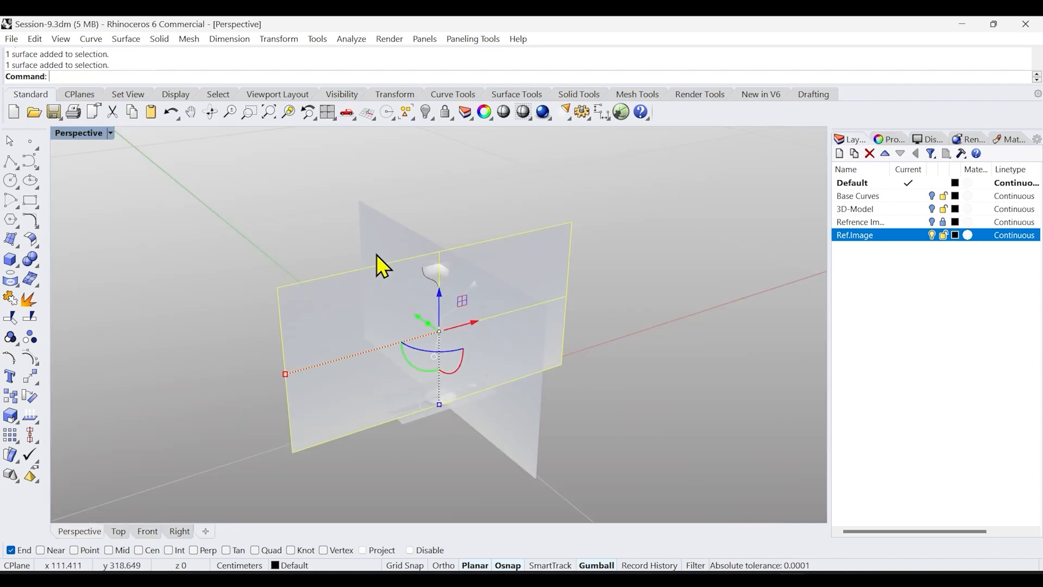
scroll(418, 429, "up", 4)
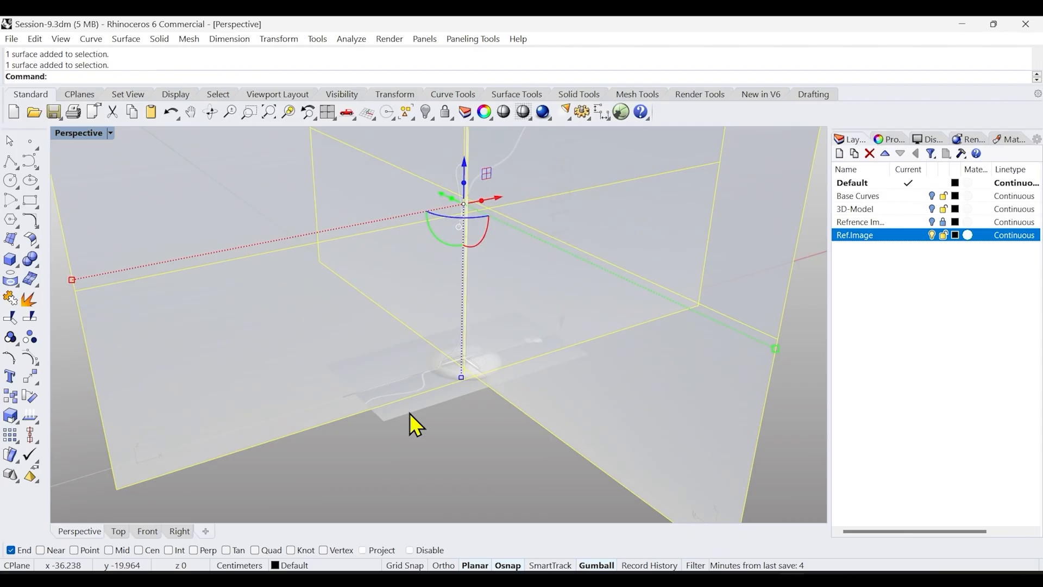
left_click(409, 414, "shift")
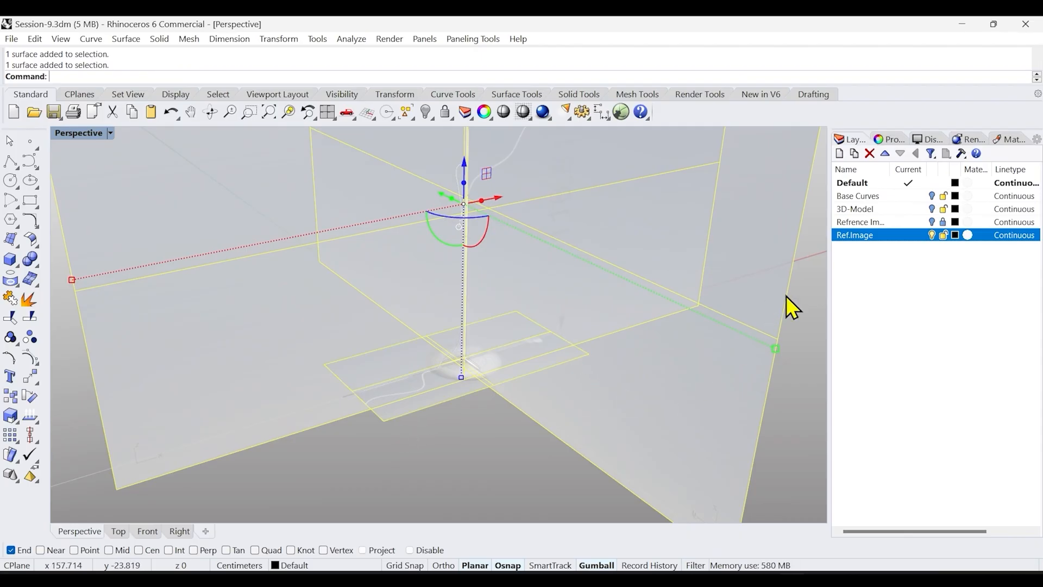
right_click(890, 234)
left_click(950, 471)
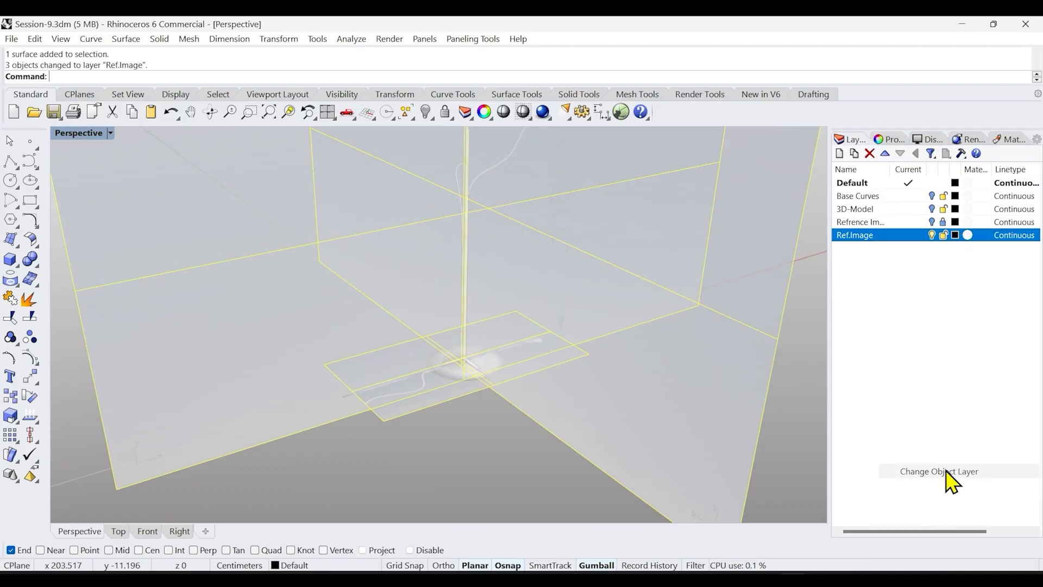
Lock the Ref.Image layer
left_click(944, 236)
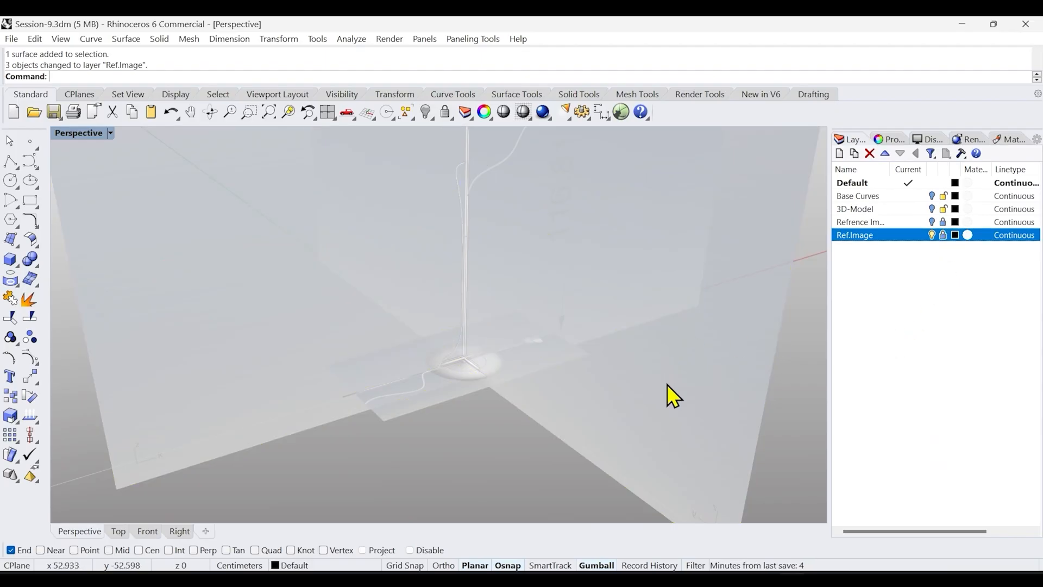
right_click_drag(443, 442, 416, 487)
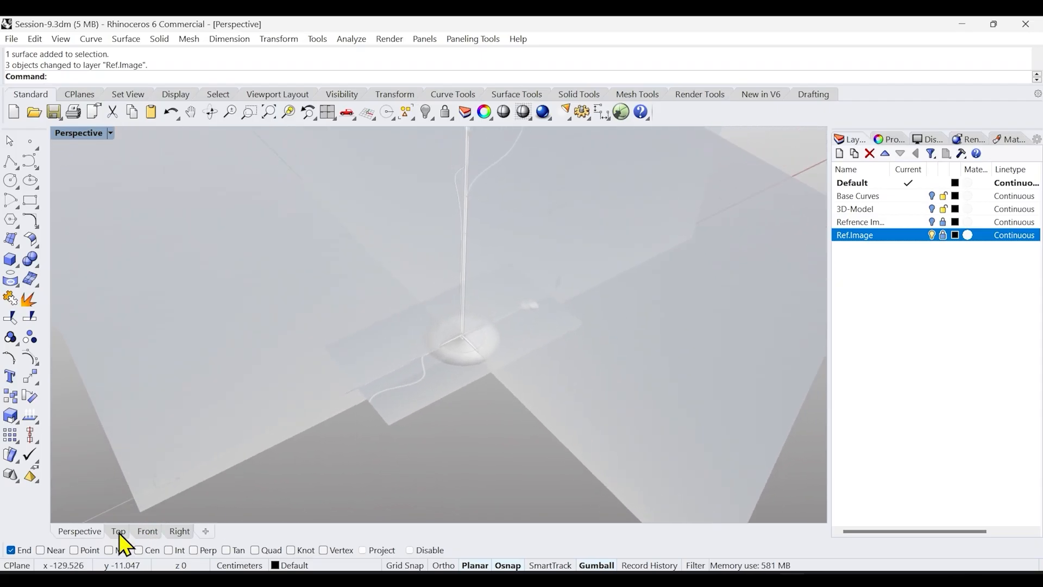
left_click(118, 532)
left_click(142, 532)
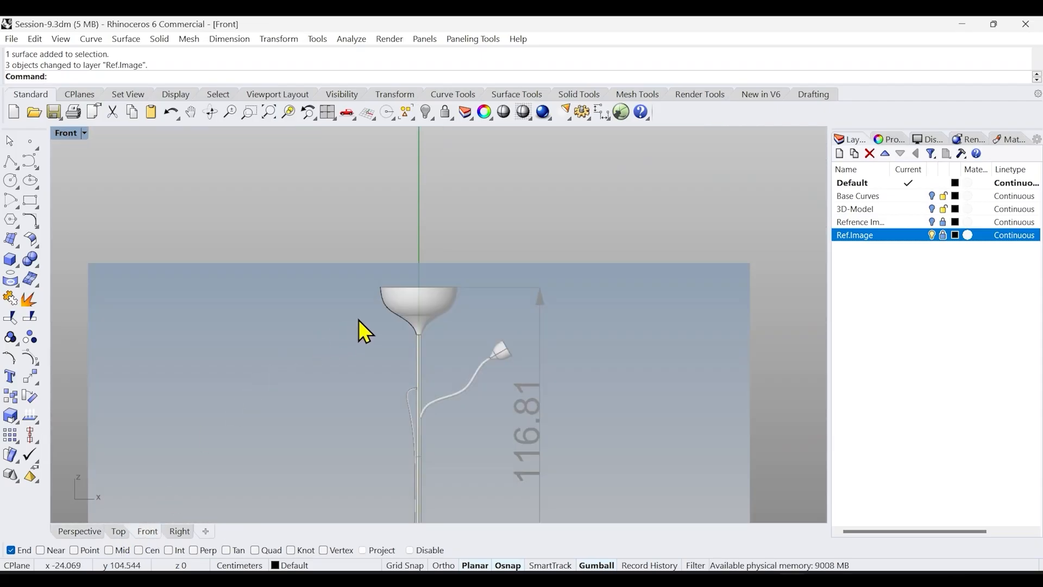
scroll(400, 309, "up", 5)
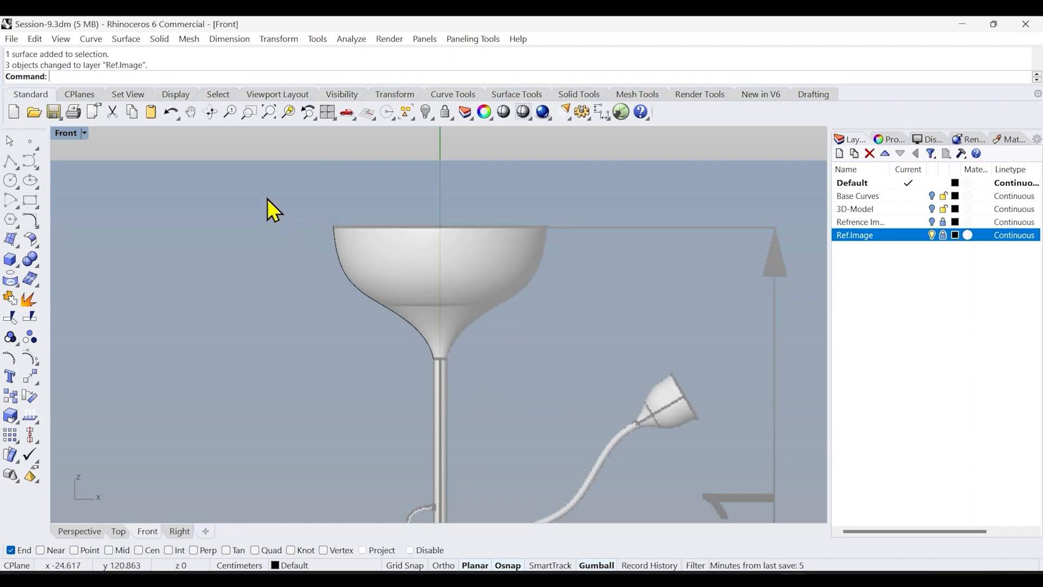
left_click_drag(267, 198, 475, 387)
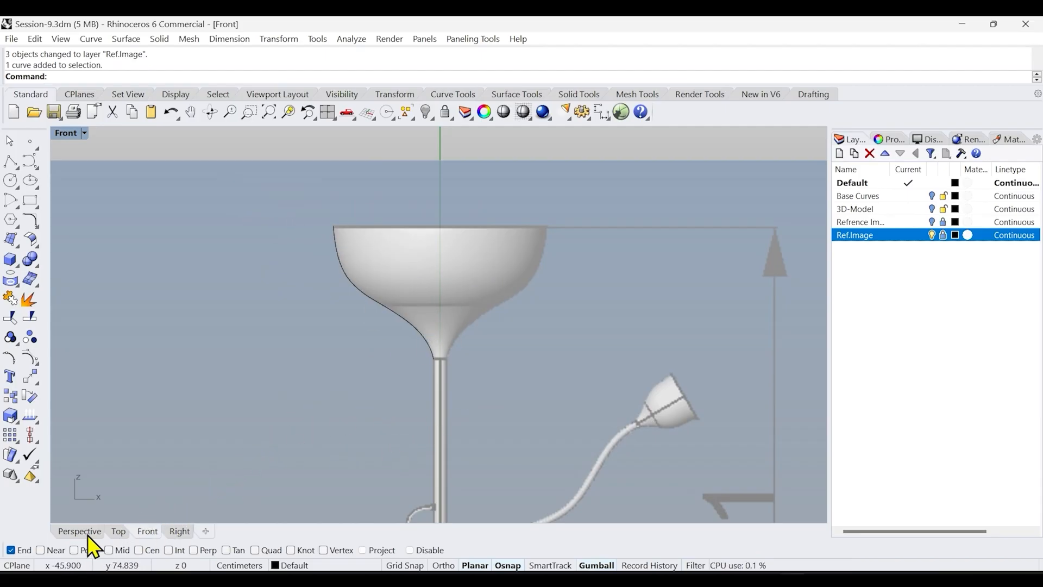
left_click_drag(293, 211, 465, 417)
left_click(269, 417)
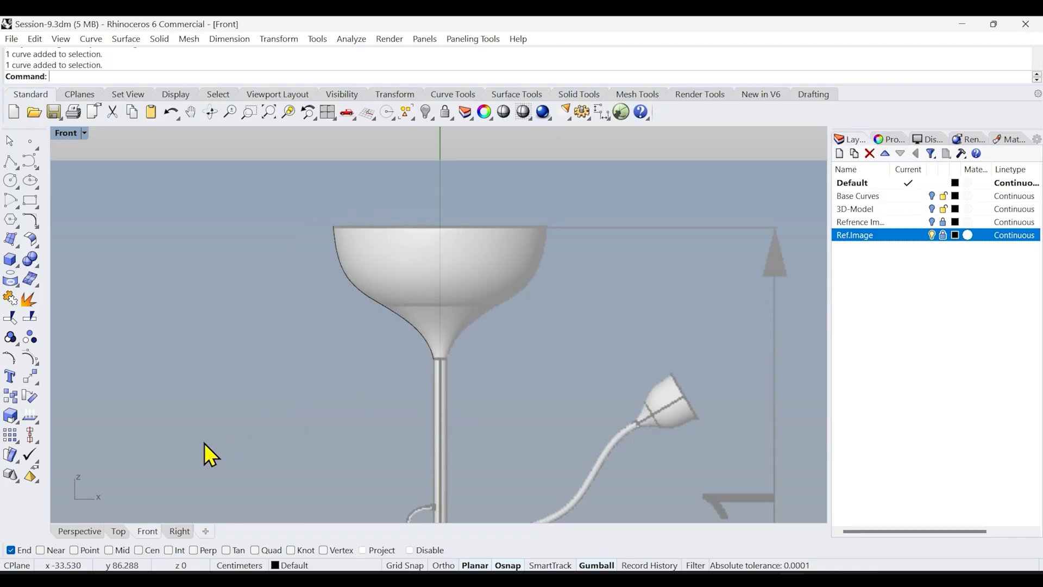
left_click(94, 532)
right_click_drag(484, 340, 462, 354)
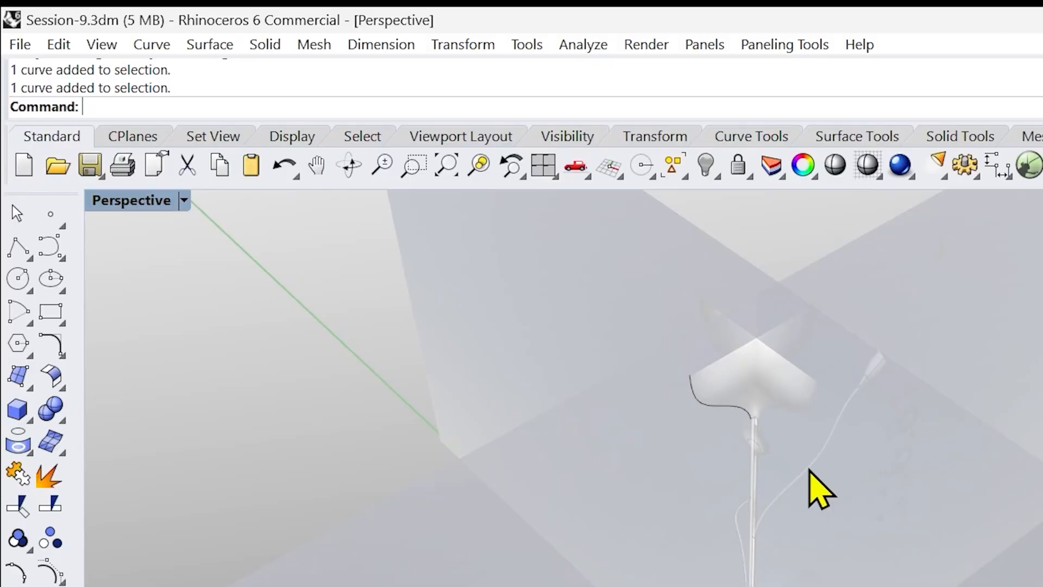
type("Rev")
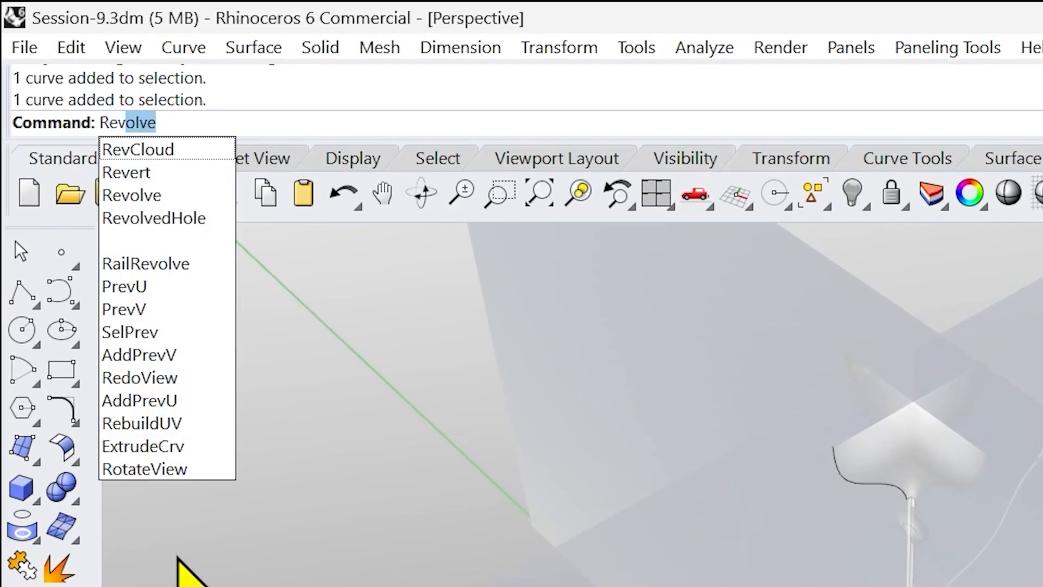
key("Escape")
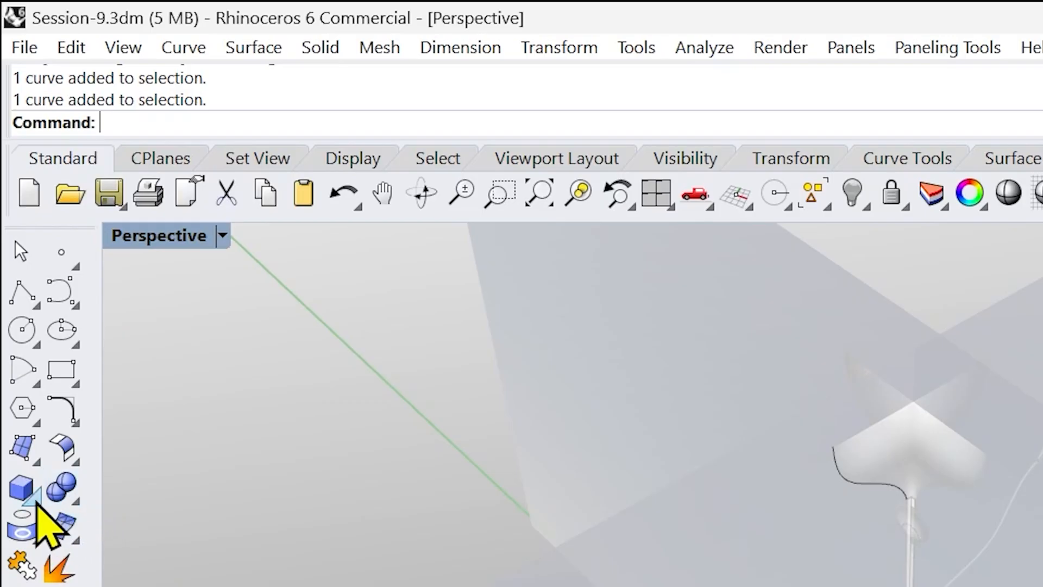
Open the Surface Creation toolbar as a floating panel and widen it
left_click(37, 500)
left_click(36, 460)
left_click_drag(112, 442, 249, 380)
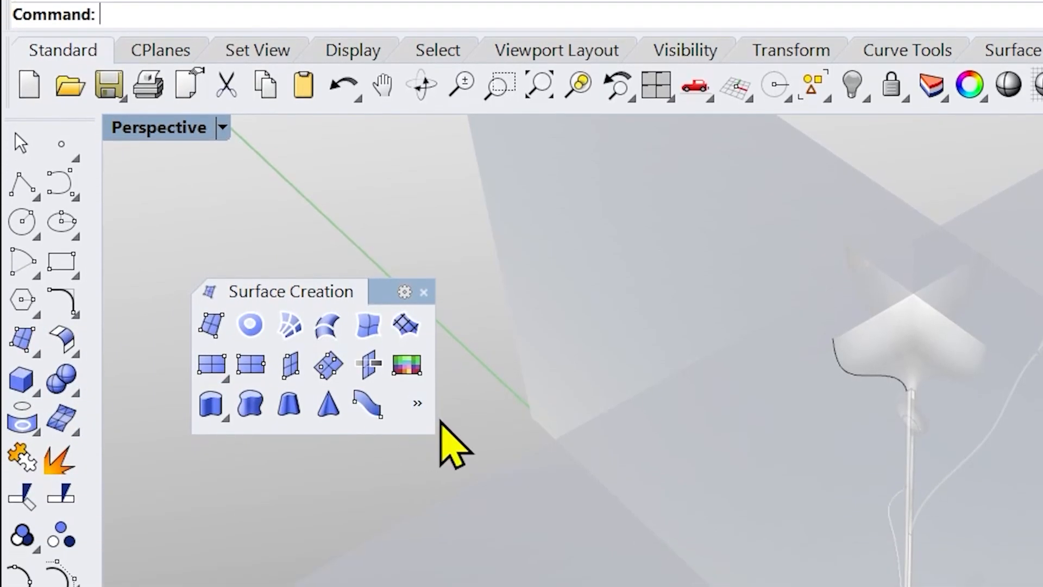
left_click_drag(435, 418, 524, 424)
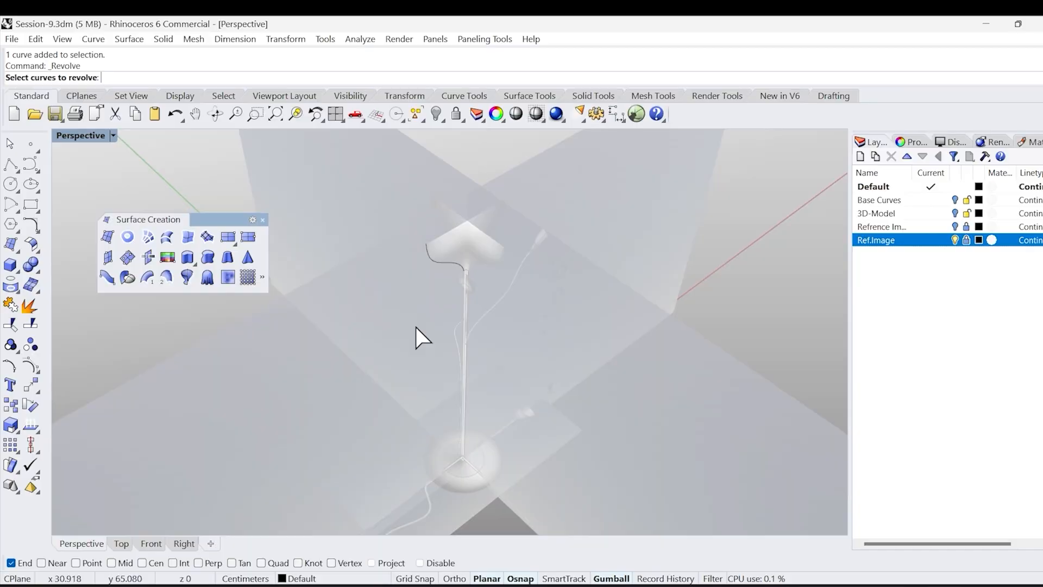
Start Revolve on the shade profile curve and place the axis start at the origin at the stem base
right_click_drag(417, 337, 391, 324)
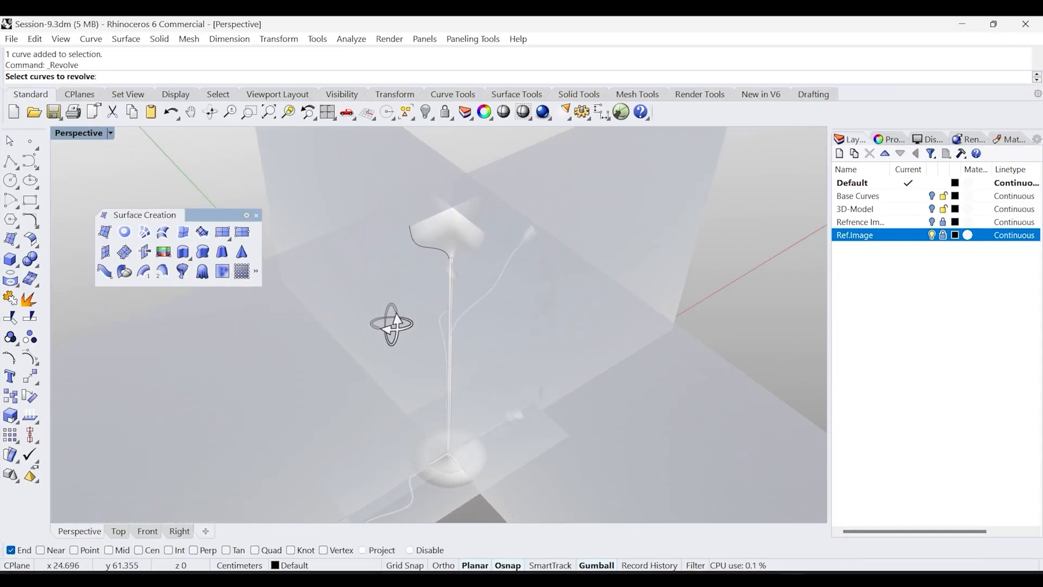
left_click(426, 248)
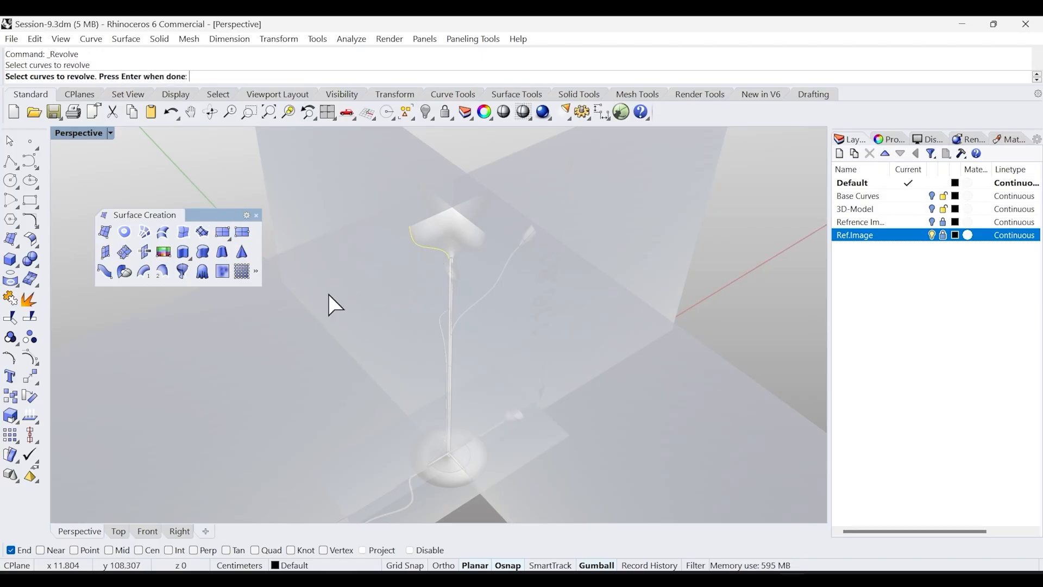
key("Return")
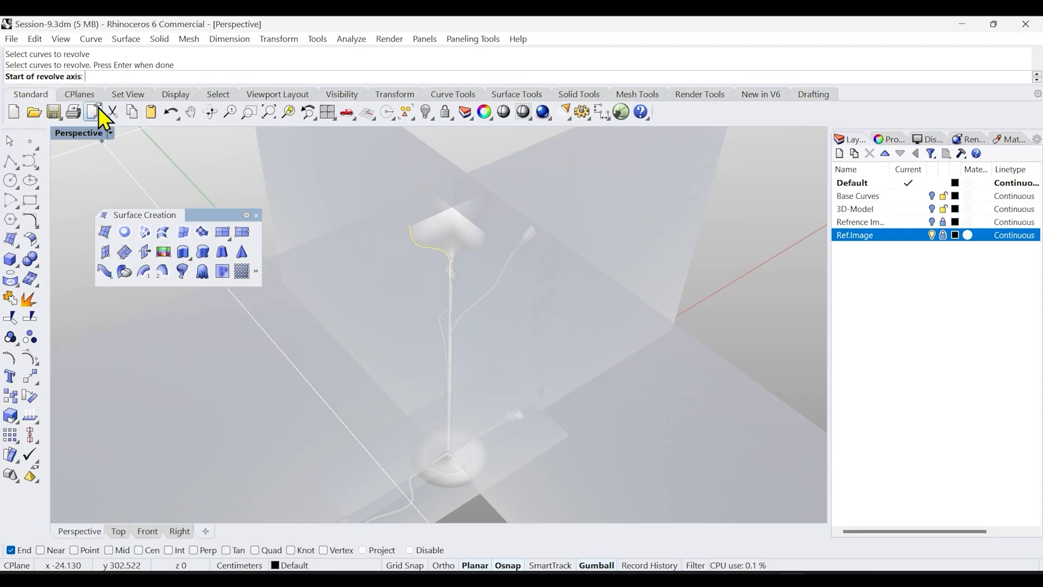
right_click_drag(418, 404, 400, 425)
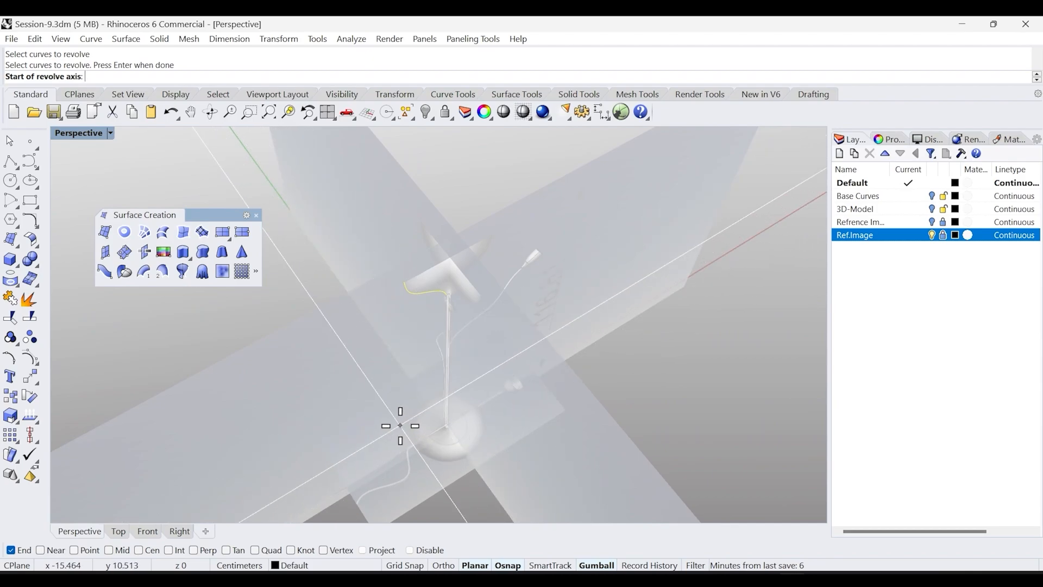
right_click_drag(400, 425, 446, 425)
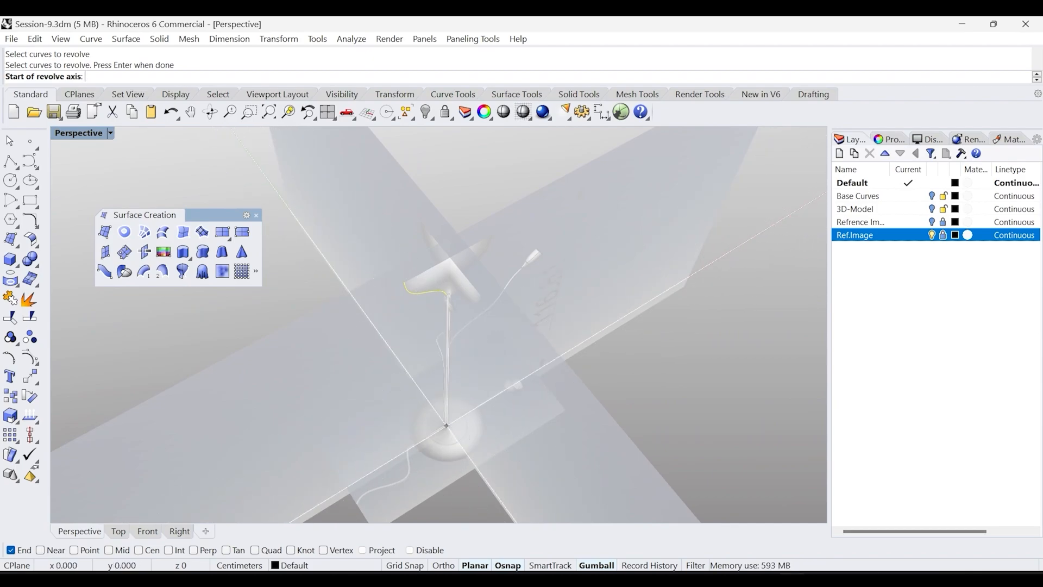
key("Return")
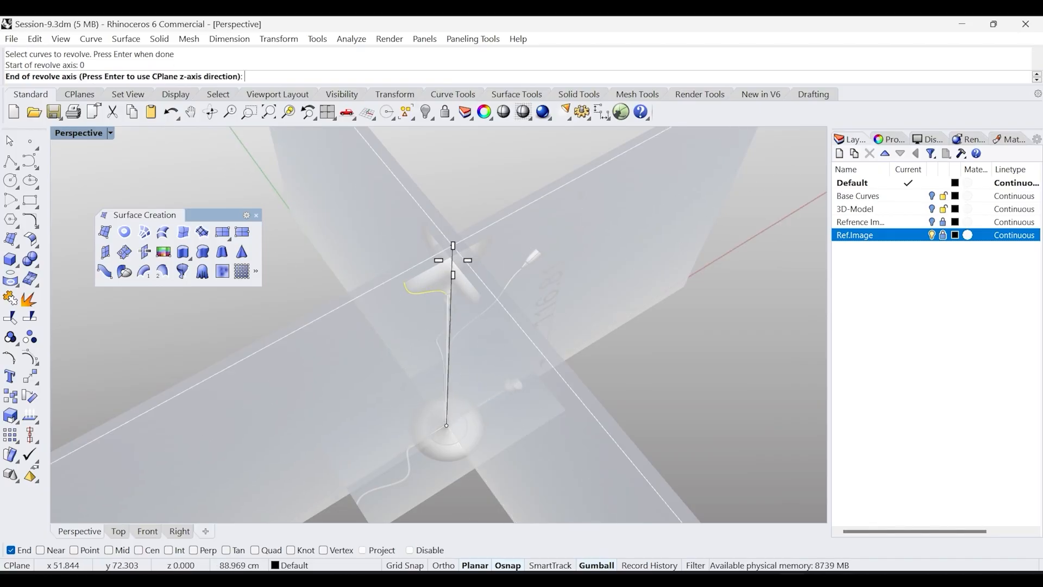
Set the revolve axis end straight up along the stem in the Front view with Ortho on, keeping start angle 0
right_click_drag(446, 369, 464, 383)
mouse_move(449, 205)
right_mouse_down()
mouse_move(407, 291)
mouse_move(435, 263)
mouse_move(446, 198)
right_mouse_up()
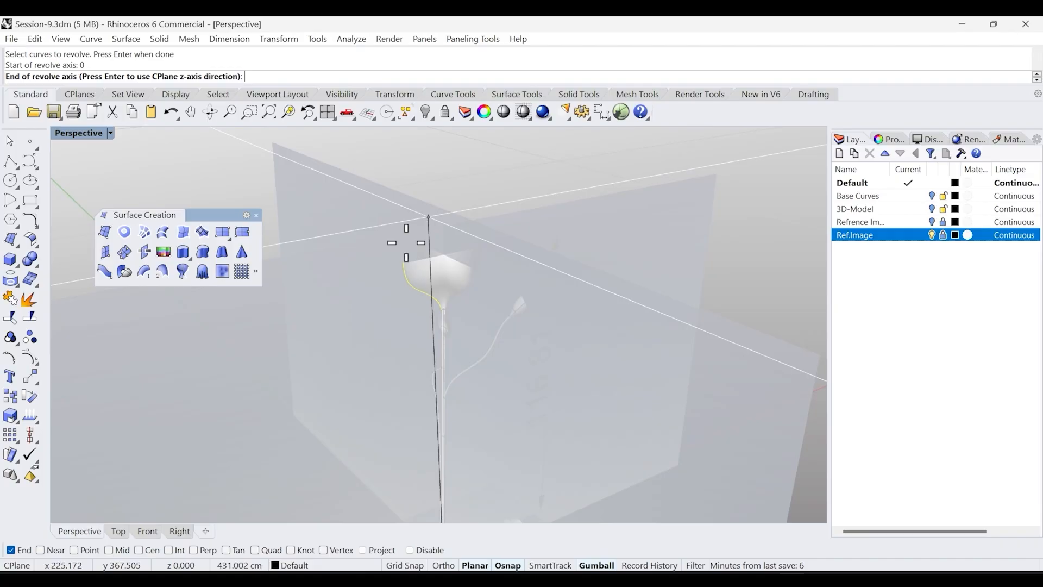
left_click(147, 531)
key("F8")
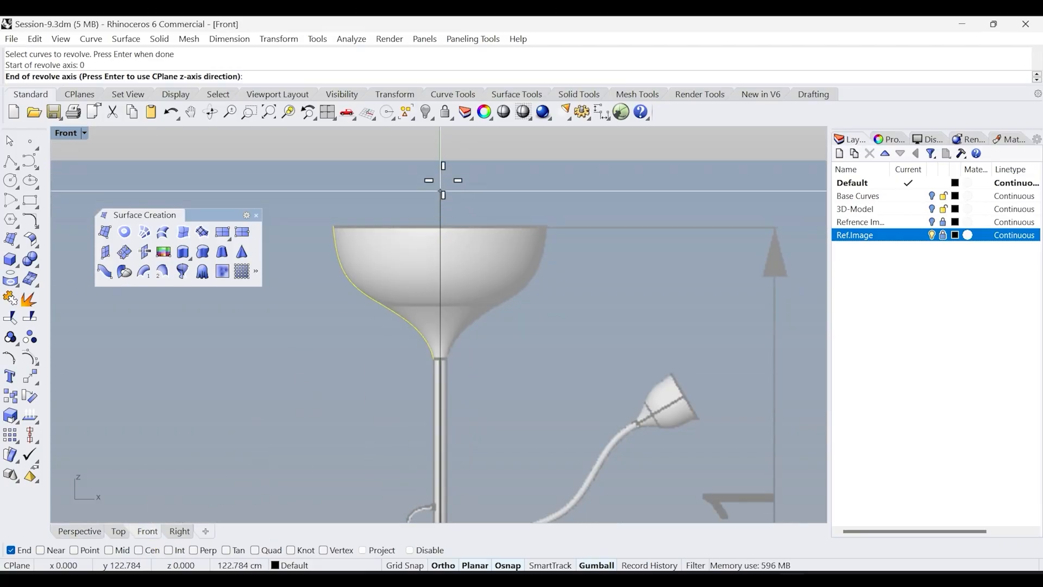
left_click(440, 144)
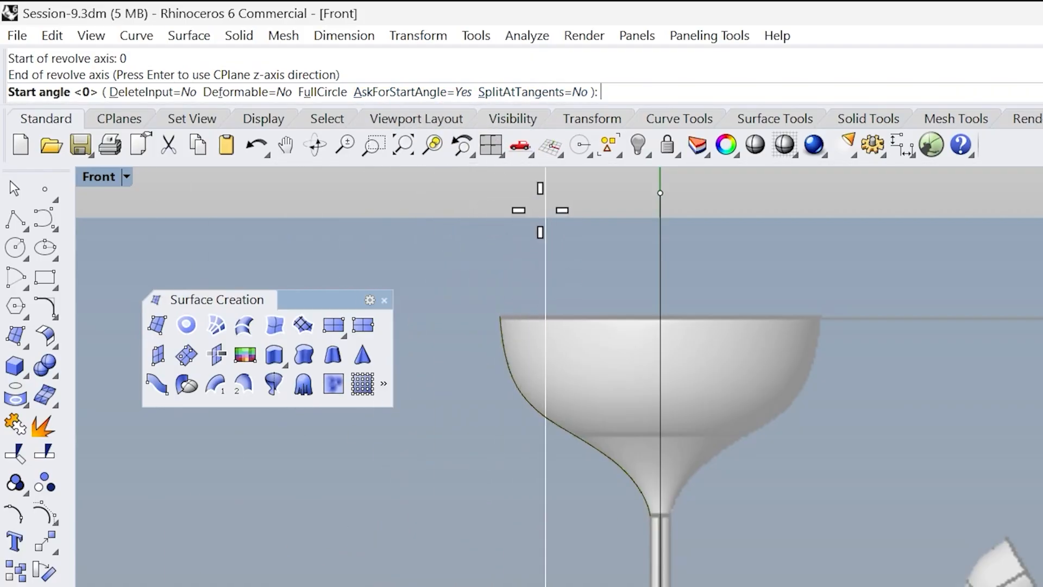
key("Return")
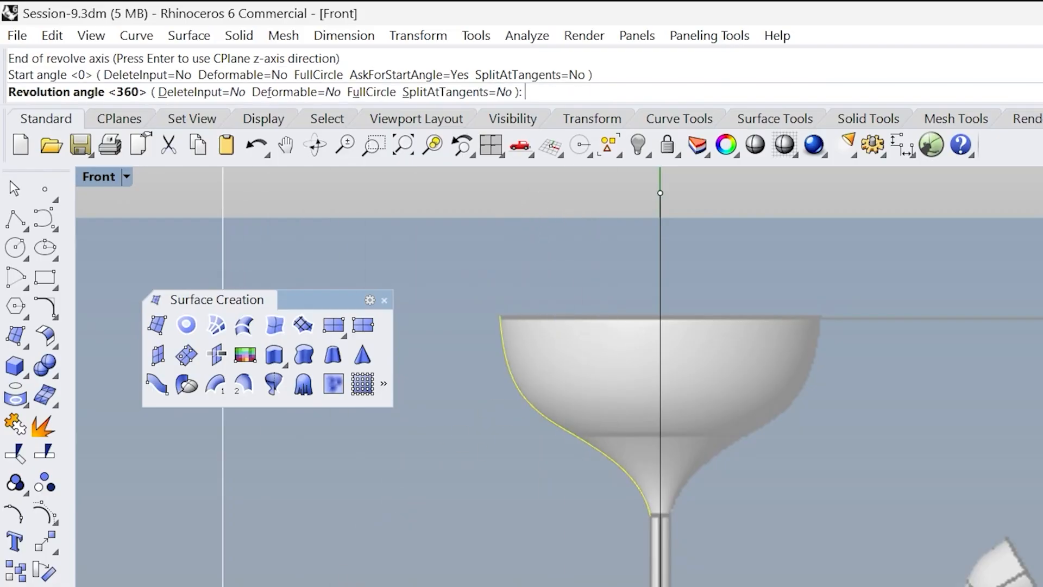
Finish the revolve with a full 360-degree revolution angle to form the shade surface
key("ctrl+F4")
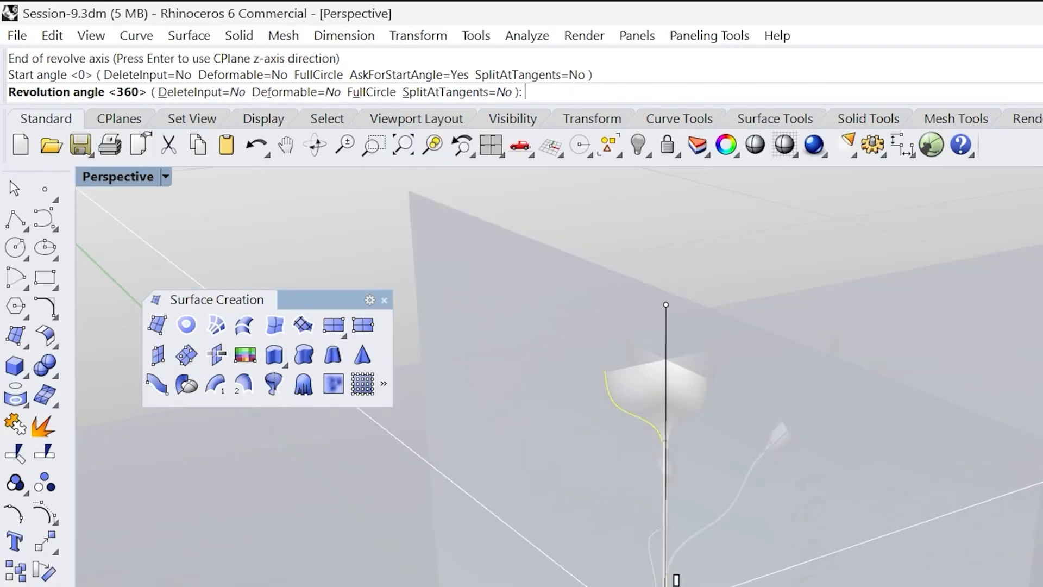
right_click_drag(791, 454, 723, 485)
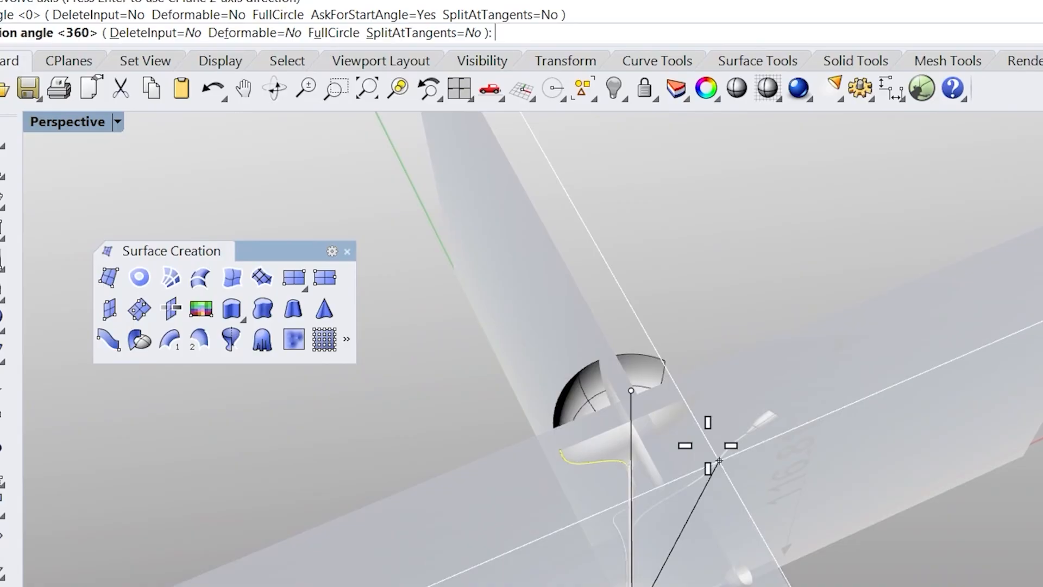
right_click_drag(719, 422, 500, 472)
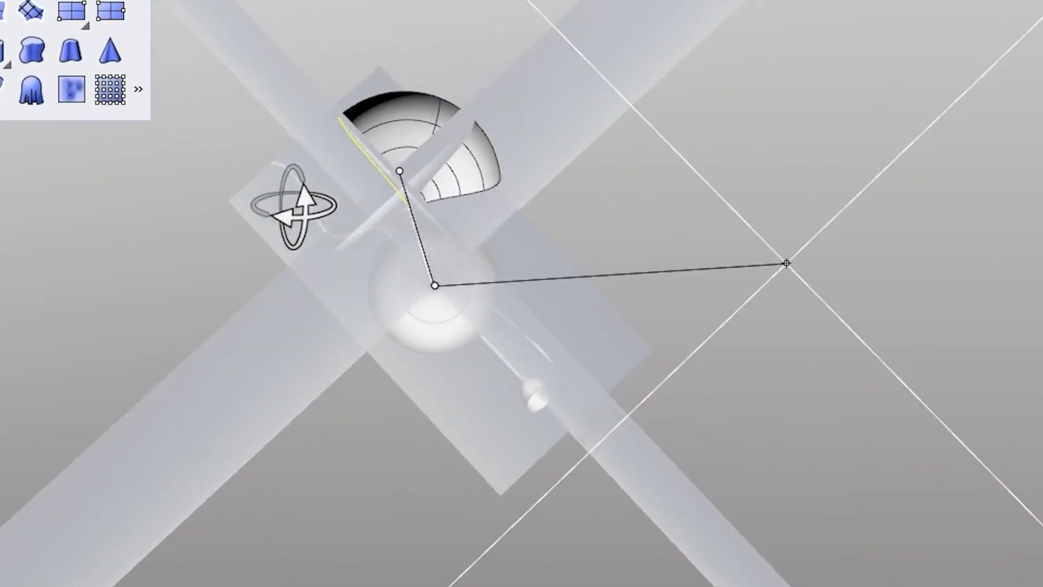
right_click_drag(293, 207, 536, 167)
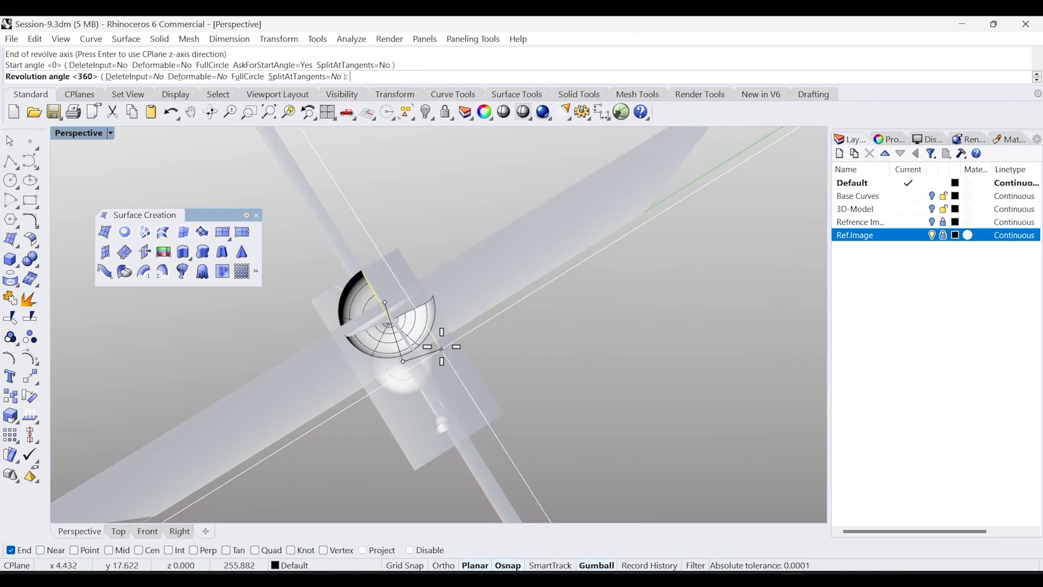
right_click_drag(459, 356, 419, 342)
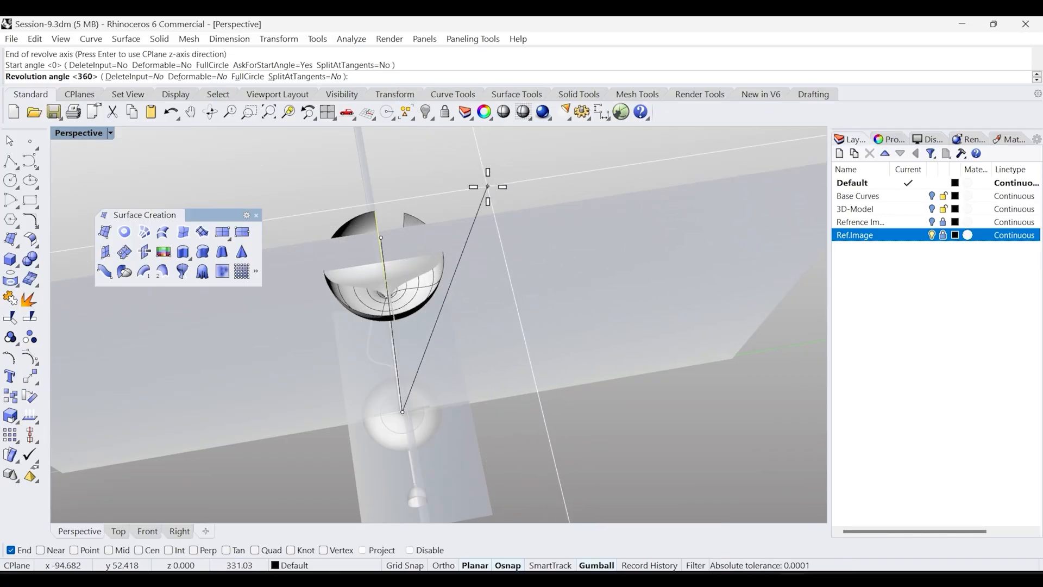
key("Return")
Hide the Ref.Image layer and orbit around the revolved shade to inspect it
right_click_drag(490, 256, 594, 261)
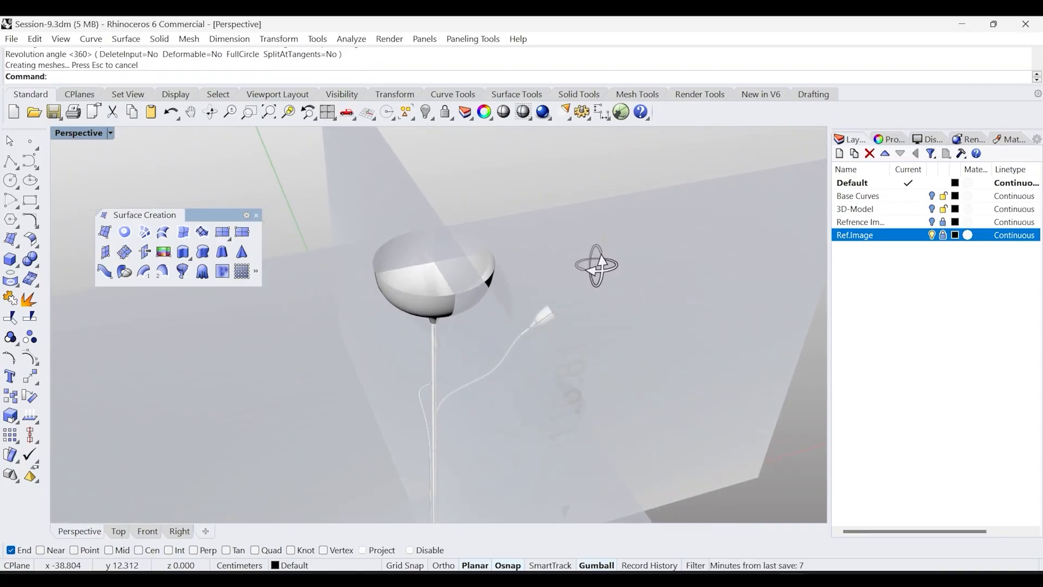
left_click(932, 236)
right_click_drag(545, 333, 478, 321)
Close the Surface Creation panel and show the Ref.Image layer again in the Front view
left_click(256, 215)
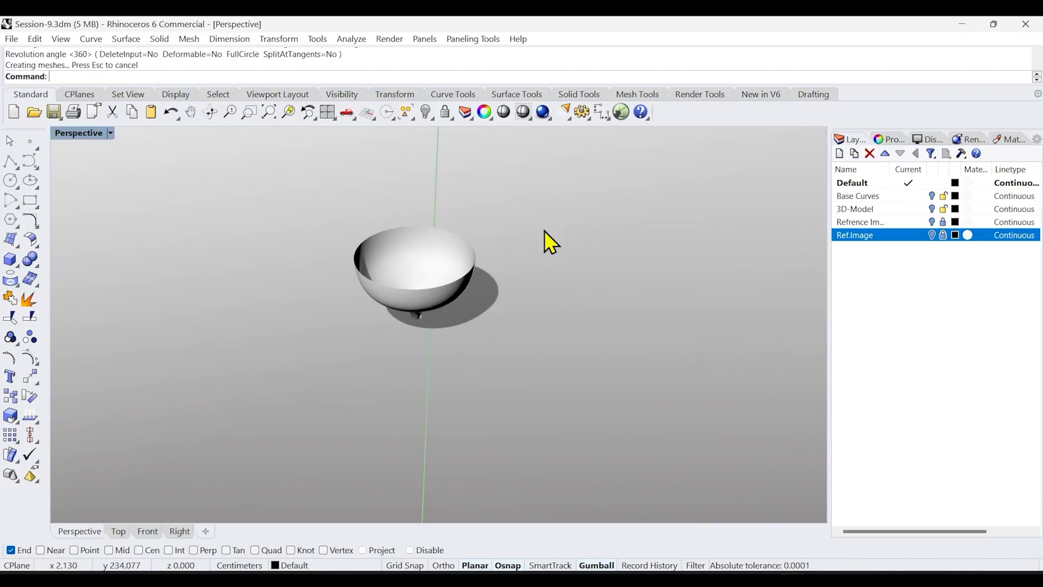
left_click(932, 236)
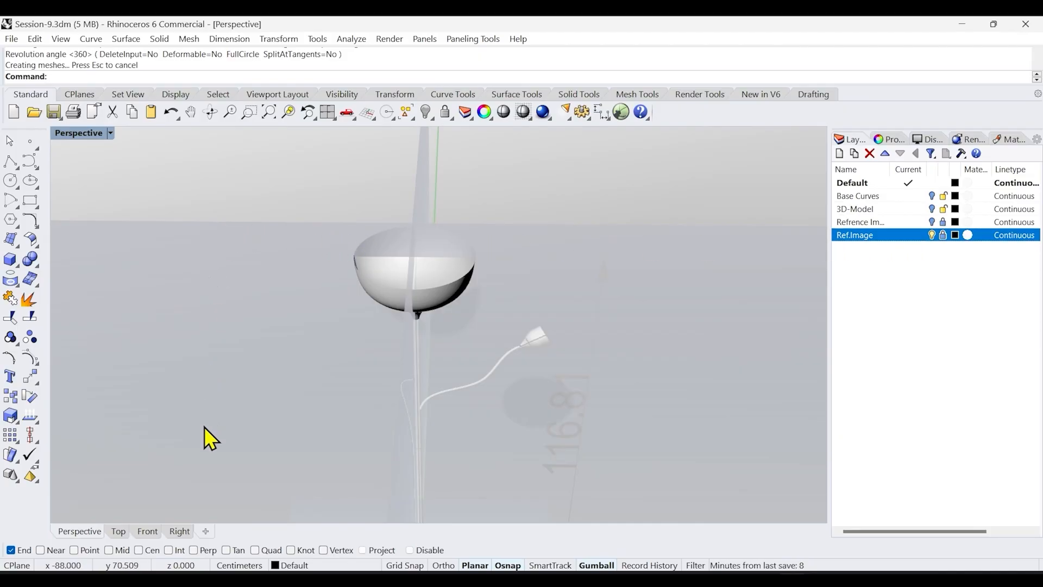
left_click(148, 531)
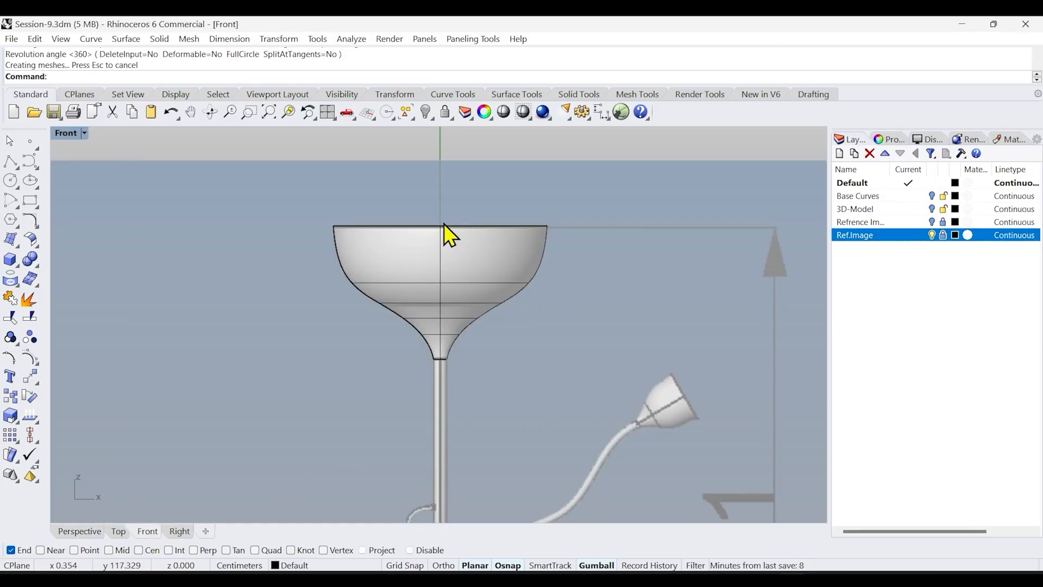
Save the file
scroll(447, 215, "down", 6)
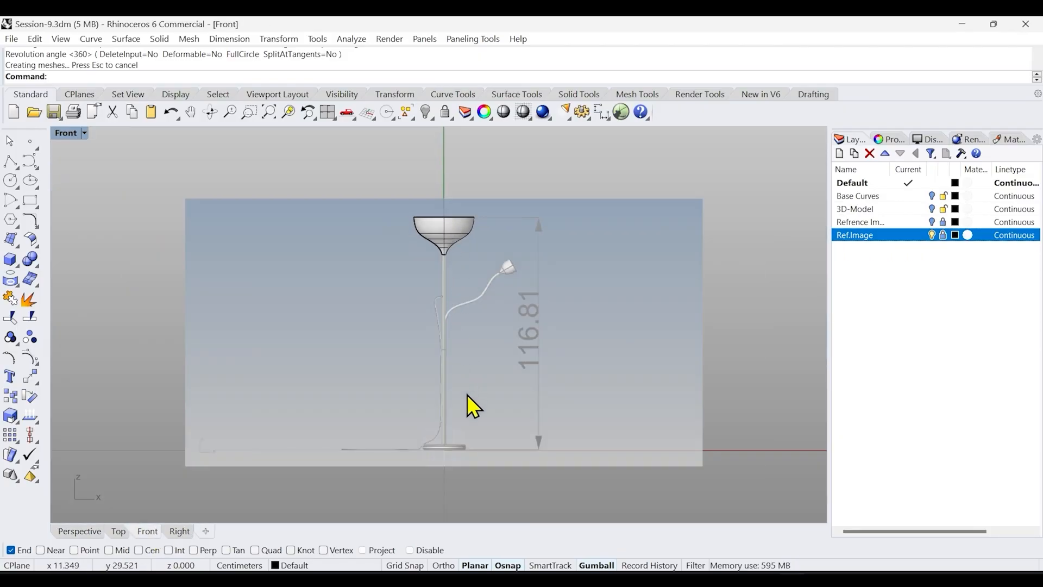
scroll(446, 422, "up", 4)
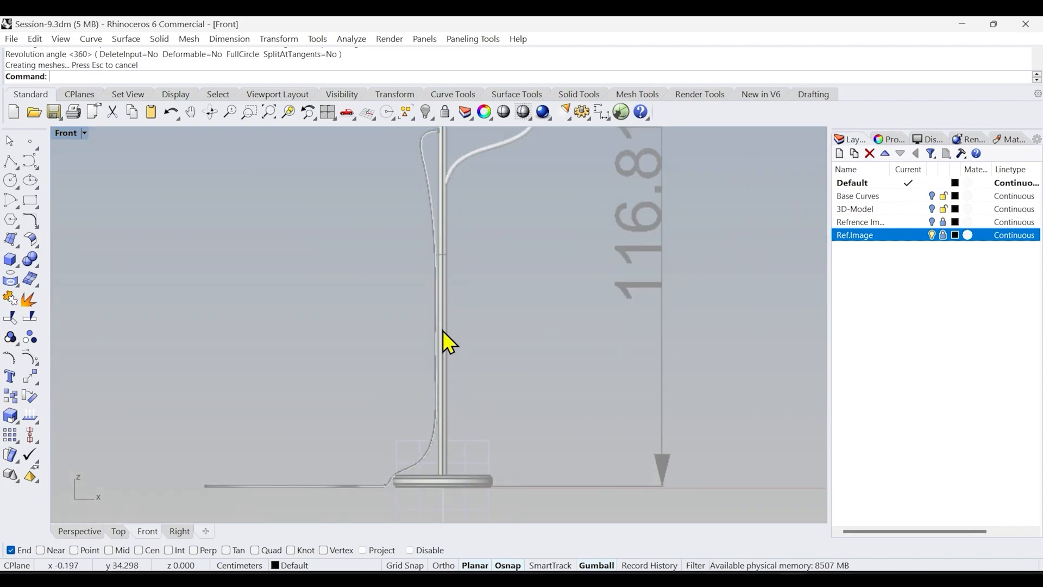
left_click(269, 112)
key("ctrl+s")
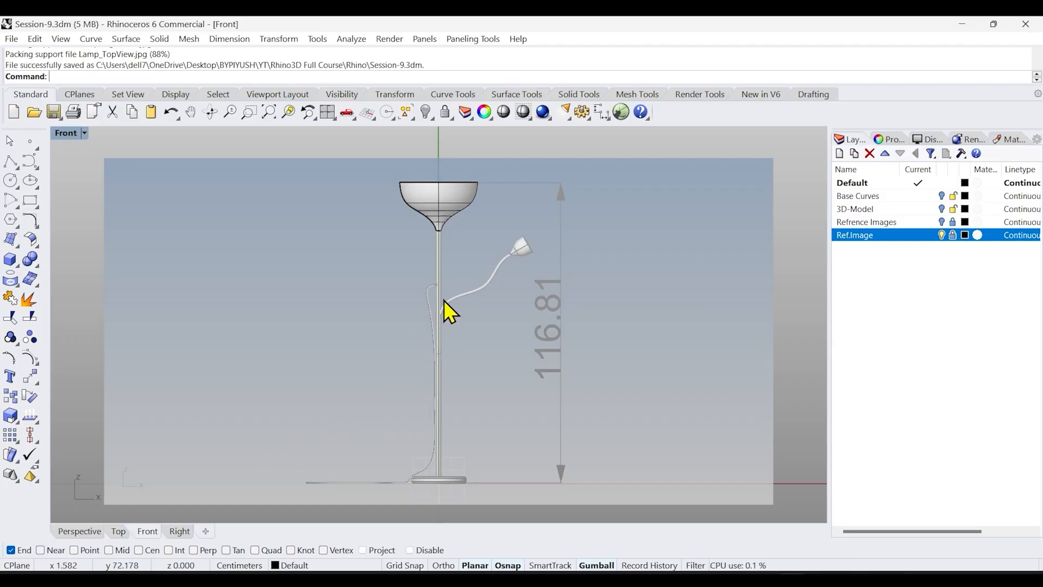
Switch to the Top view, zoom in on the shade's centre, and hide the revolved shade surface
left_click(118, 531)
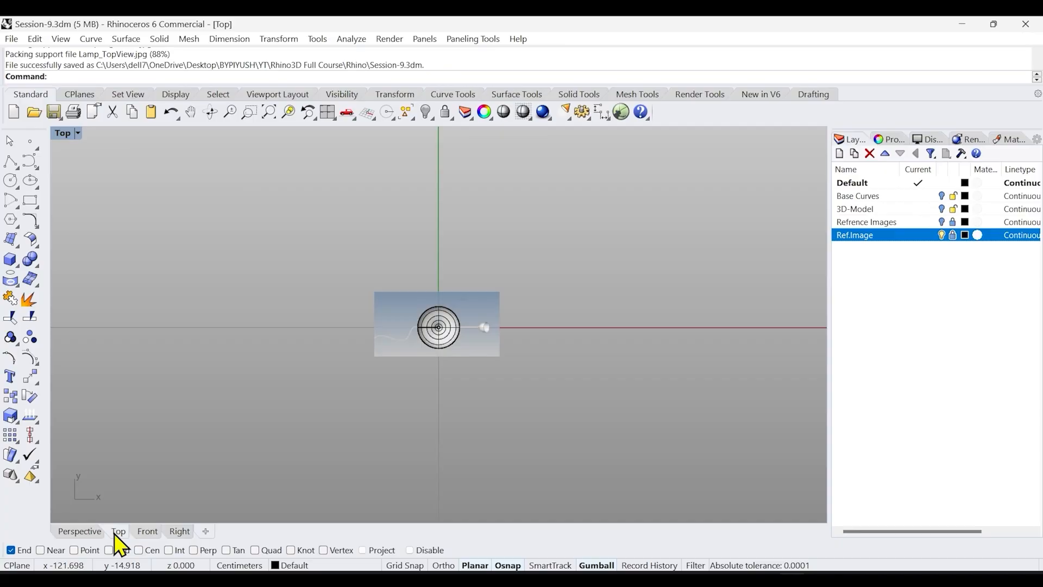
left_click_drag(332, 264, 547, 392)
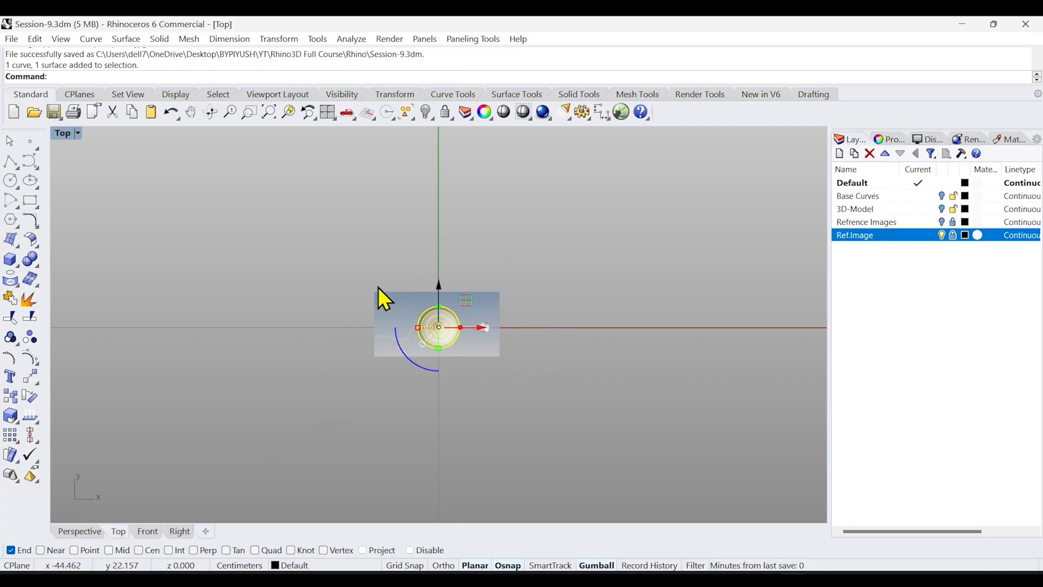
right_click(283, 111)
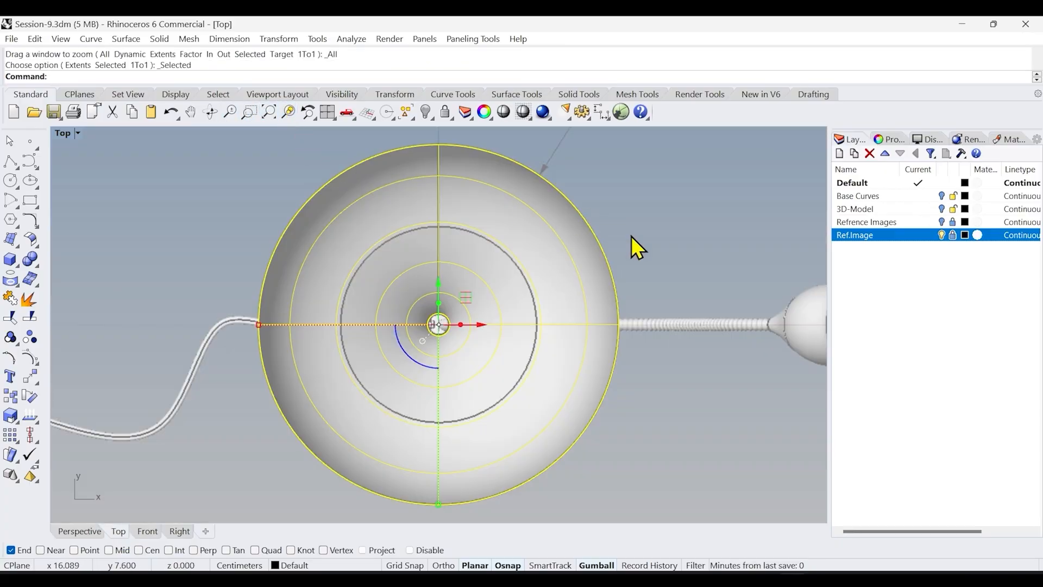
right_click_drag(480, 345, 465, 279, "ctrl")
right_click_drag(481, 345, 518, 368)
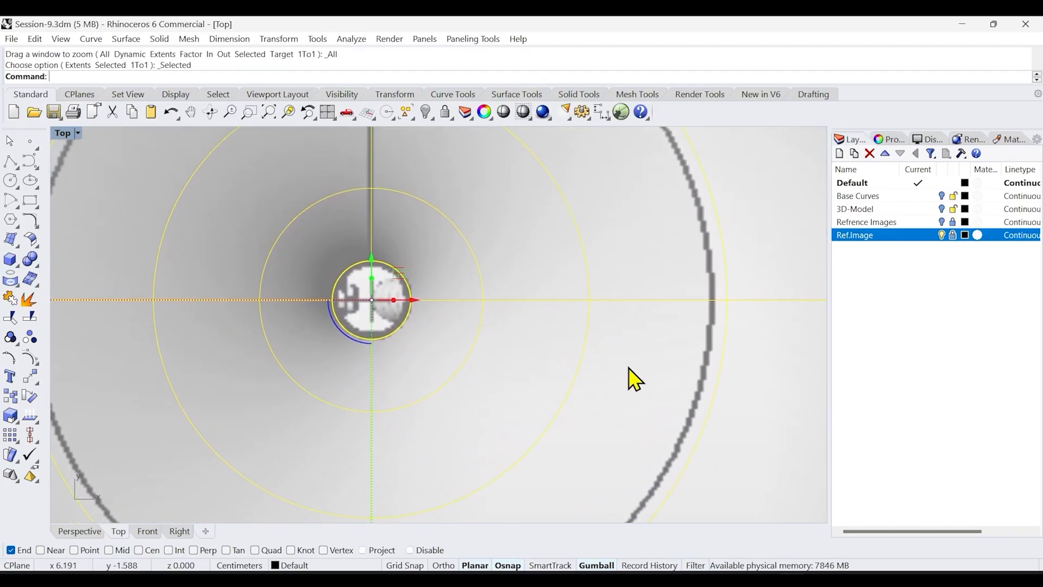
key("Escape")
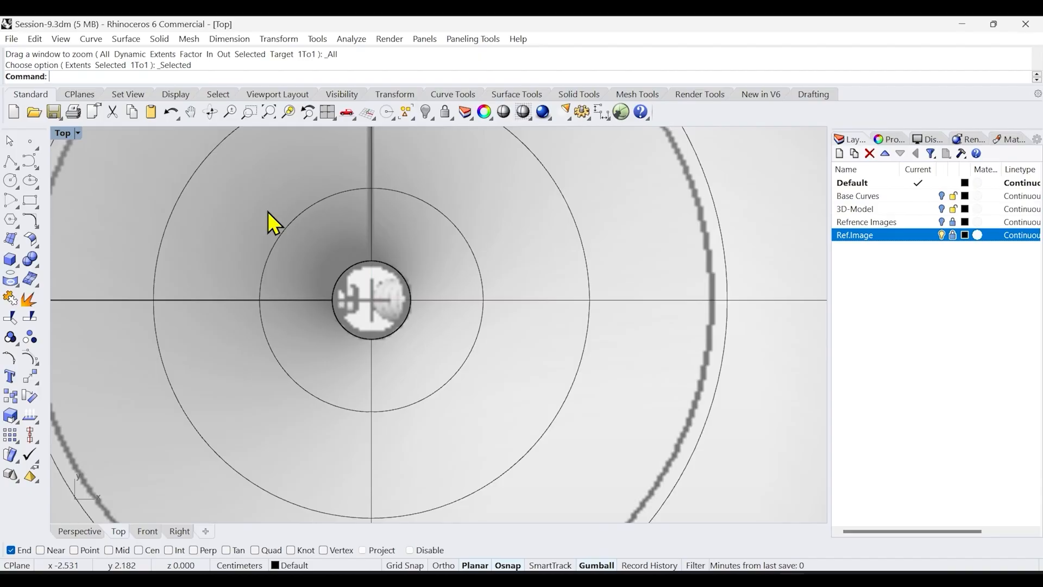
left_click(407, 287)
middle_click(429, 239)
left_click(395, 212)
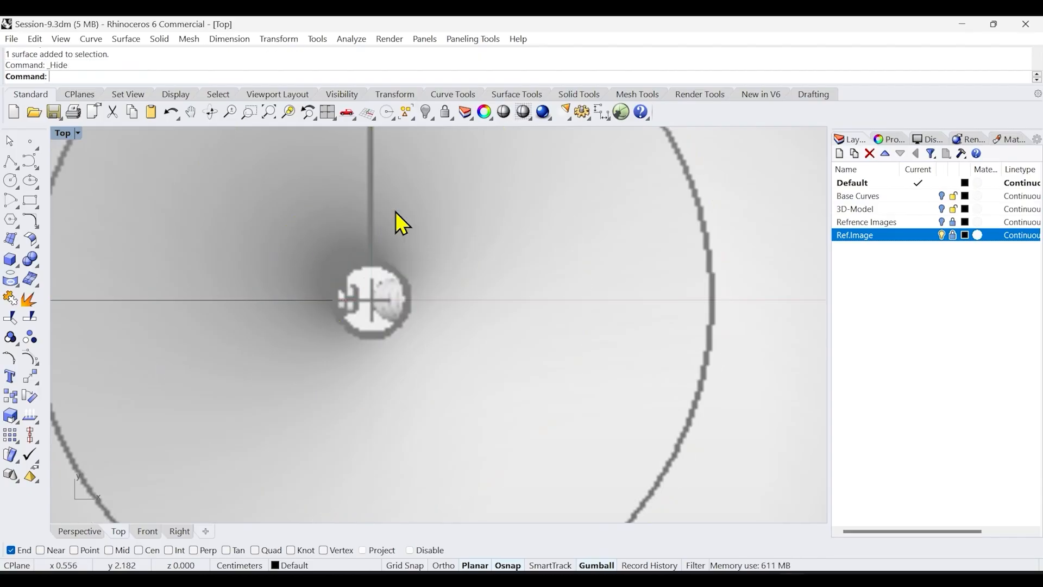
Draw a circle centred at the origin matching the stem's outline in the Top view
mouse_move(405, 306)
right_mouse_down("ctrl")
mouse_move(438, 314)
mouse_move(437, 344)
mouse_move(411, 302)
right_mouse_up("ctrl")
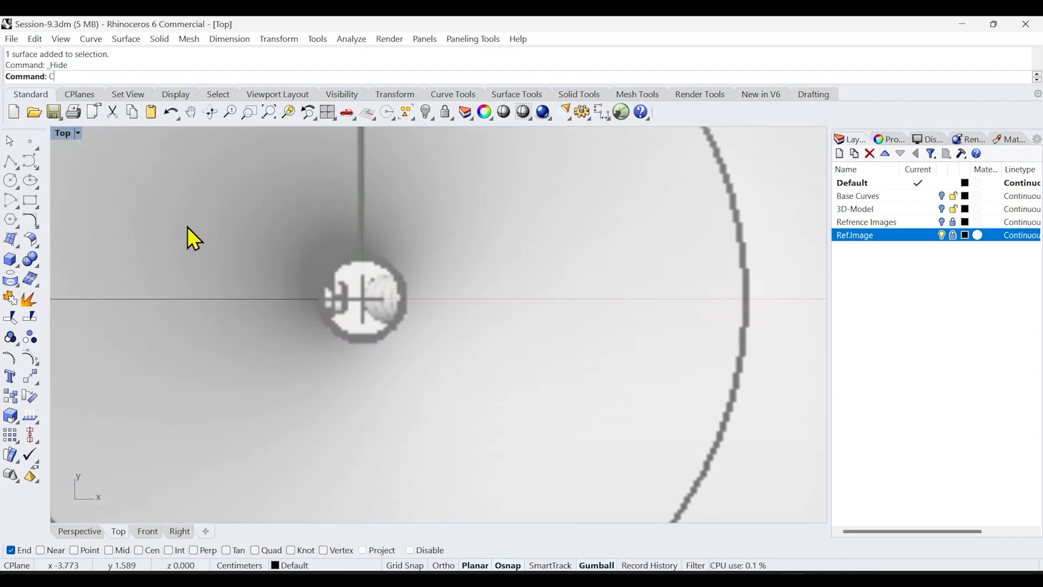
key("Escape")
left_click(17, 186)
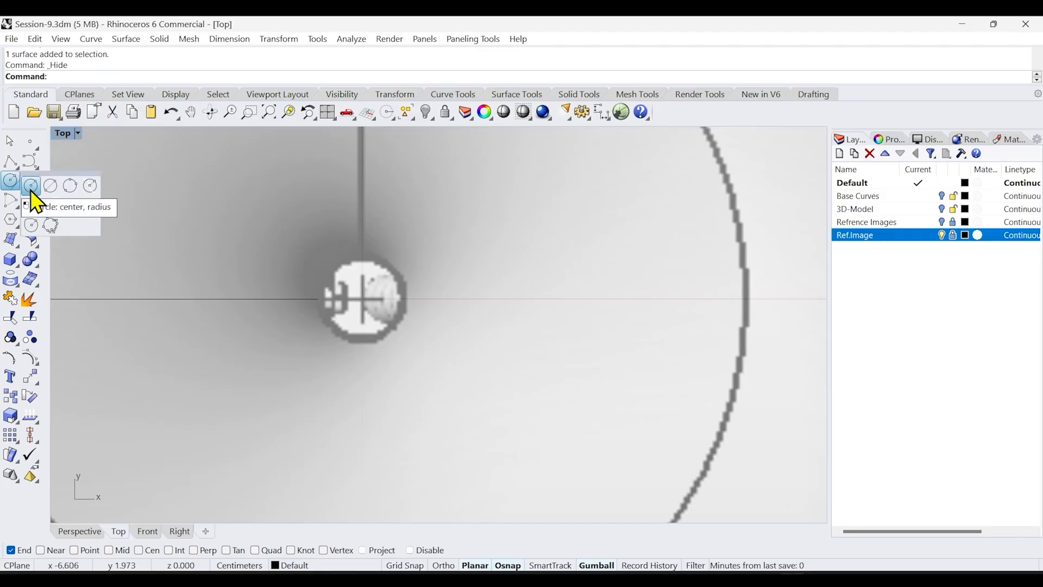
left_click(31, 187)
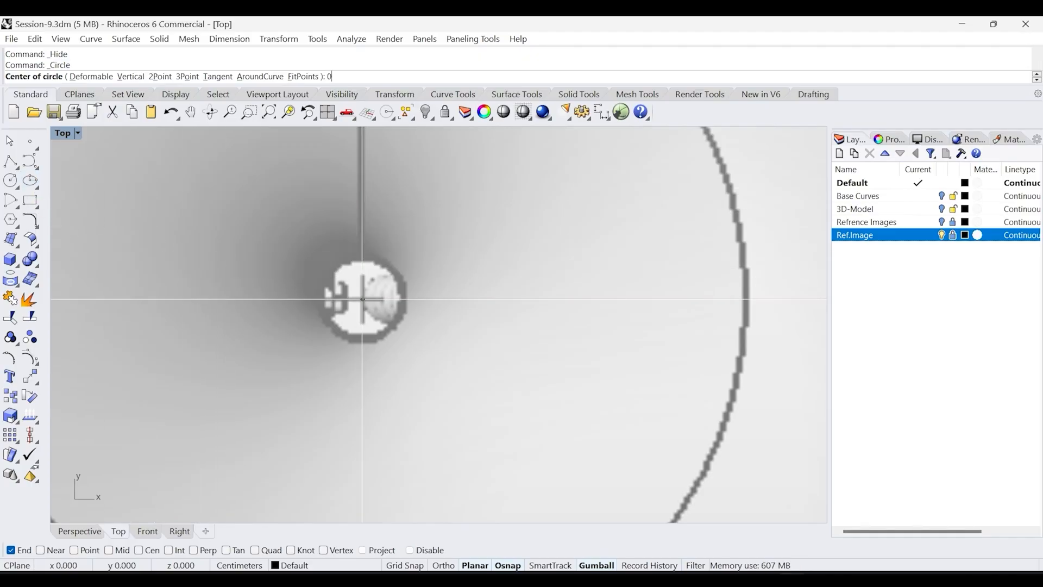
type("0")
key("Return")
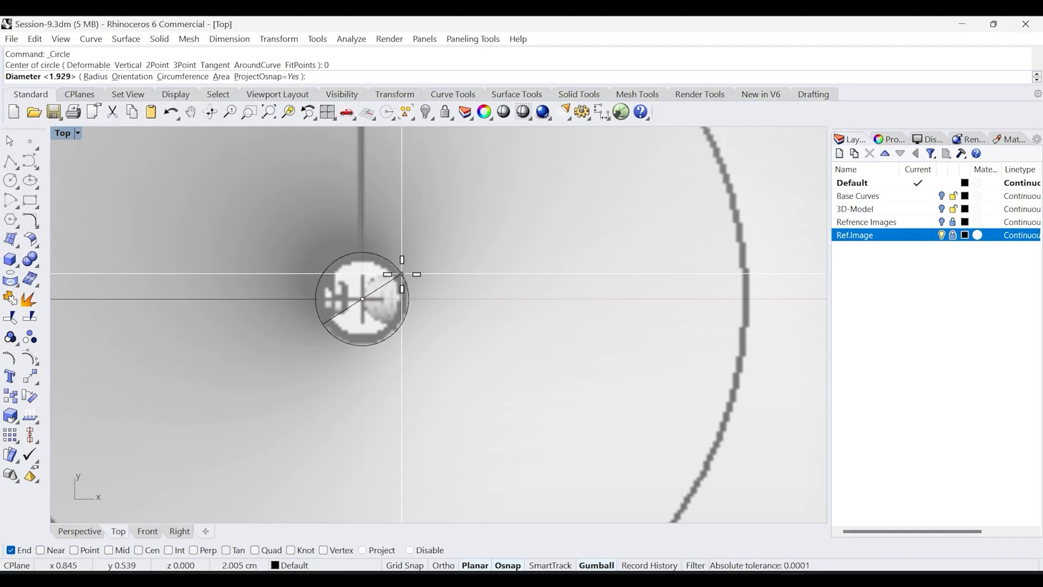
left_click(402, 274)
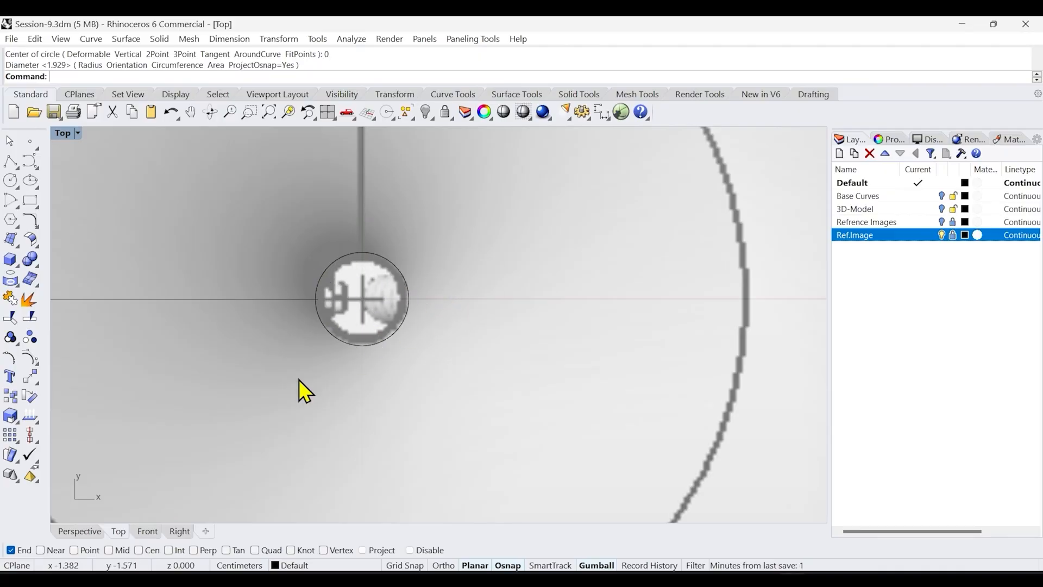
Inspect the new circle at the lamp's base from the Perspective and Front views
left_click(86, 531)
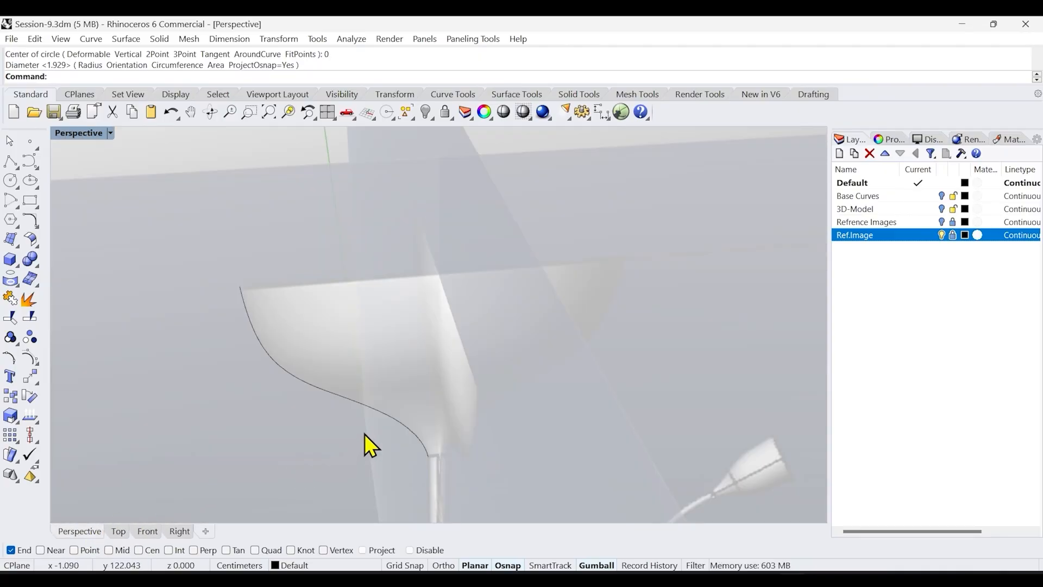
scroll(399, 400, "down", 12)
right_click_drag(405, 401, 423, 293, "shift")
right_click_drag(403, 428, 371, 342, "ctrl")
right_click_drag(369, 390, 364, 382, "ctrl")
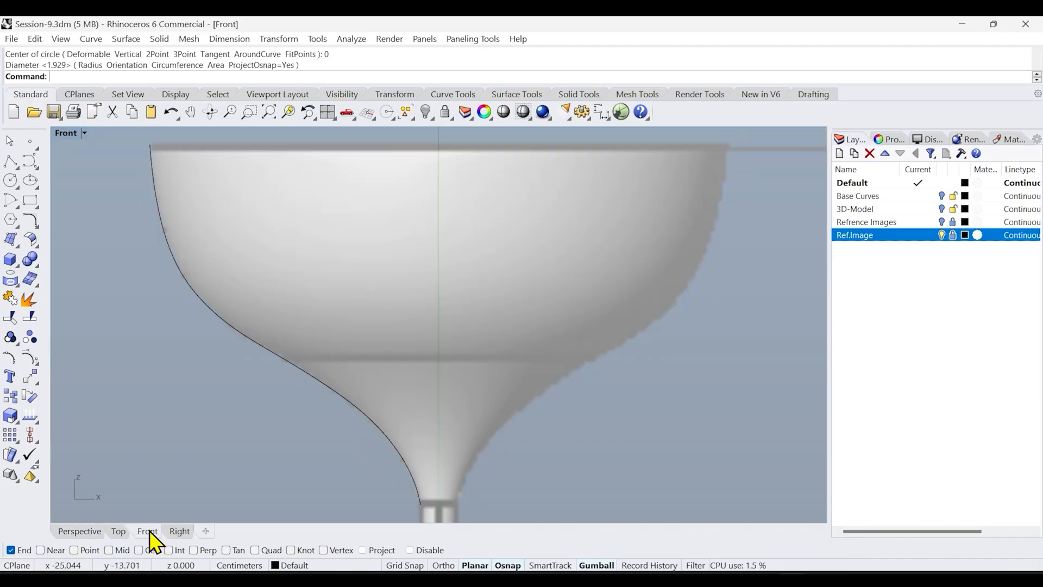
left_click(148, 531)
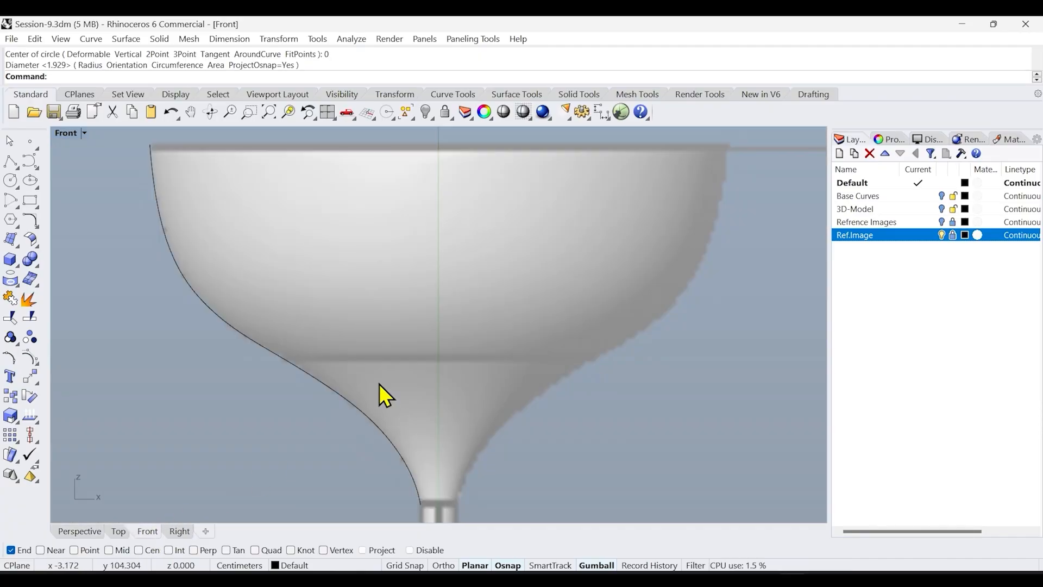
right_click(273, 112)
right_click_drag(427, 443, 376, 284)
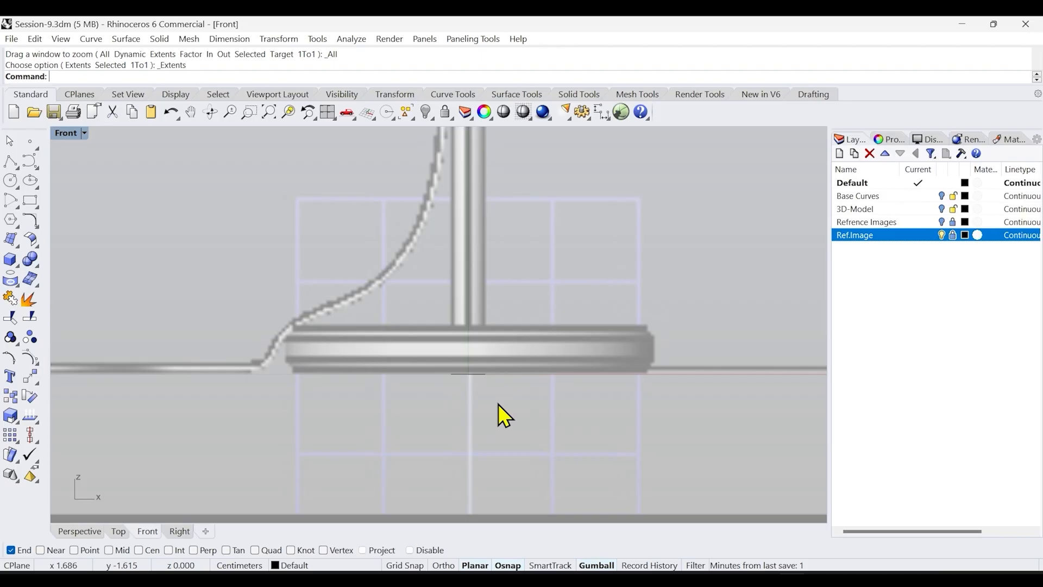
left_click_drag(498, 403, 467, 311)
left_click(80, 531)
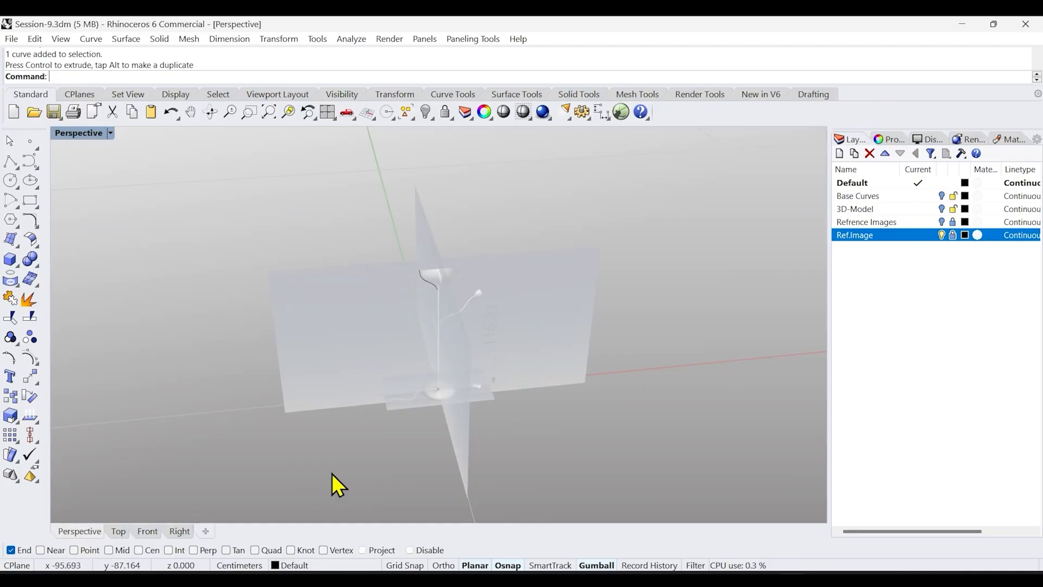
right_click_drag(402, 452, 425, 453)
scroll(434, 404, "up", 4)
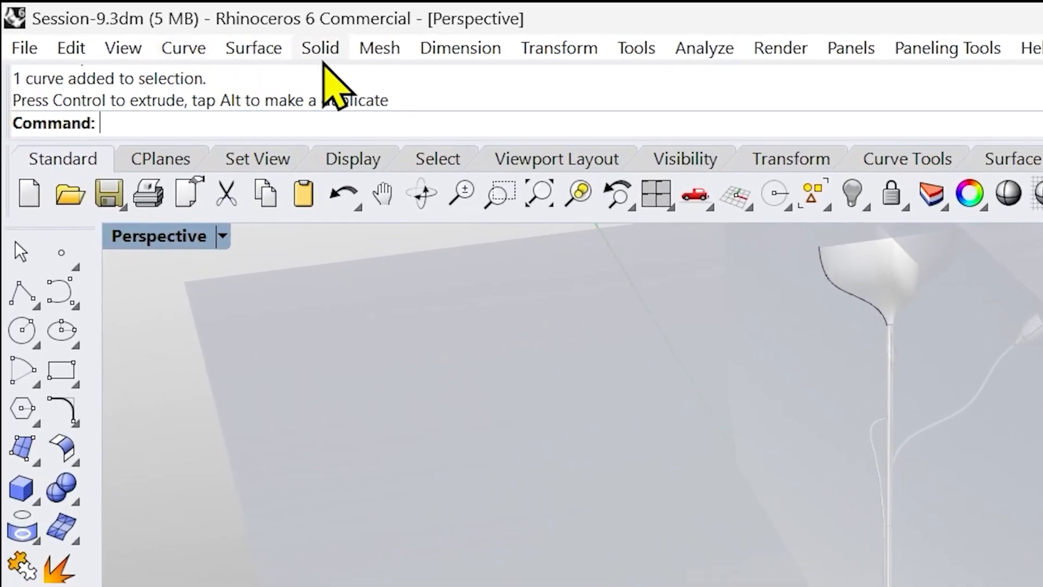
left_click(161, 42)
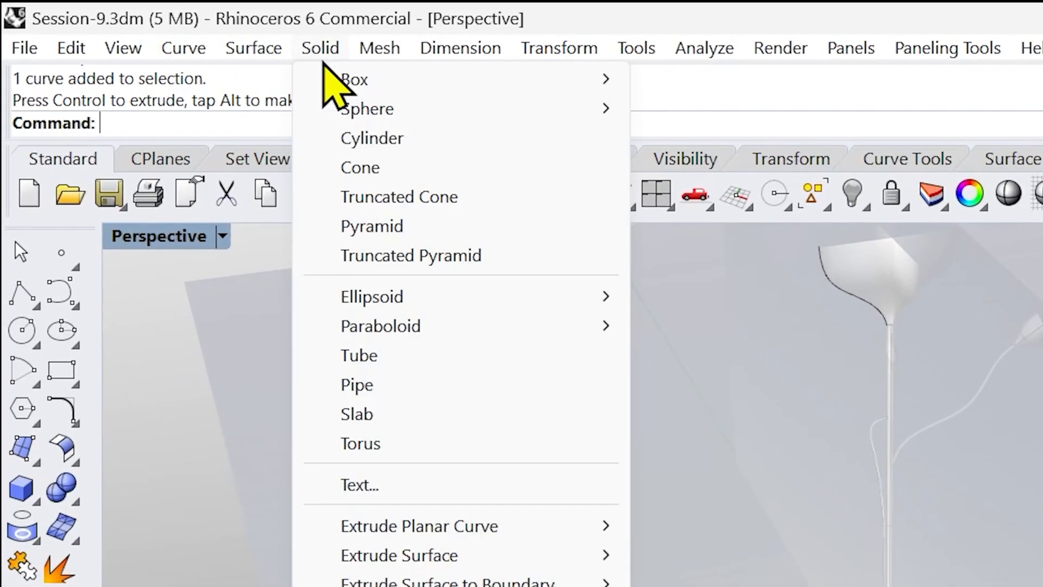
mouse_move(435, 528)
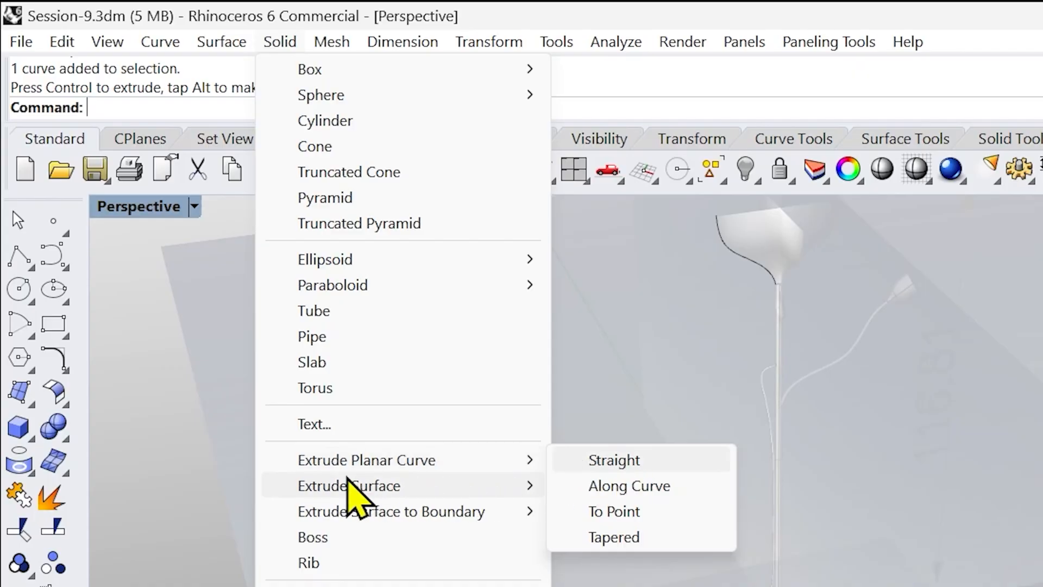
left_click(158, 471)
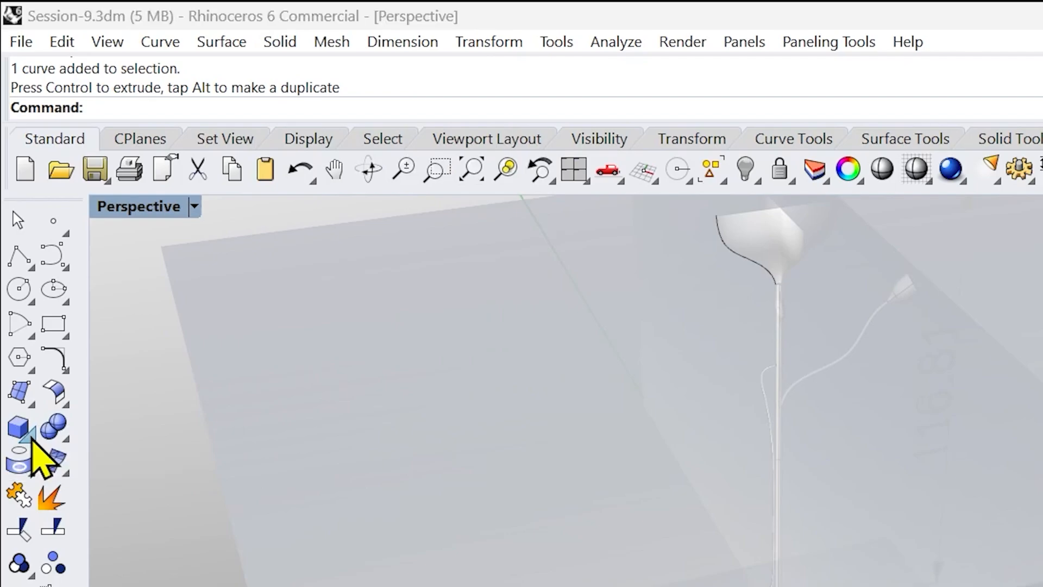
left_click(31, 436)
left_click_drag(95, 420, 203, 391)
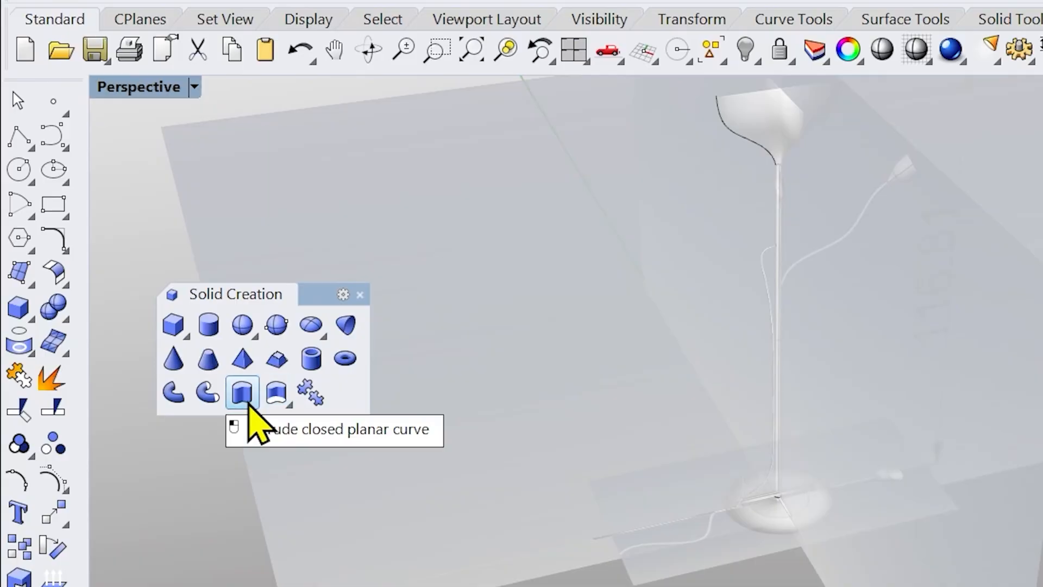
left_click(249, 403)
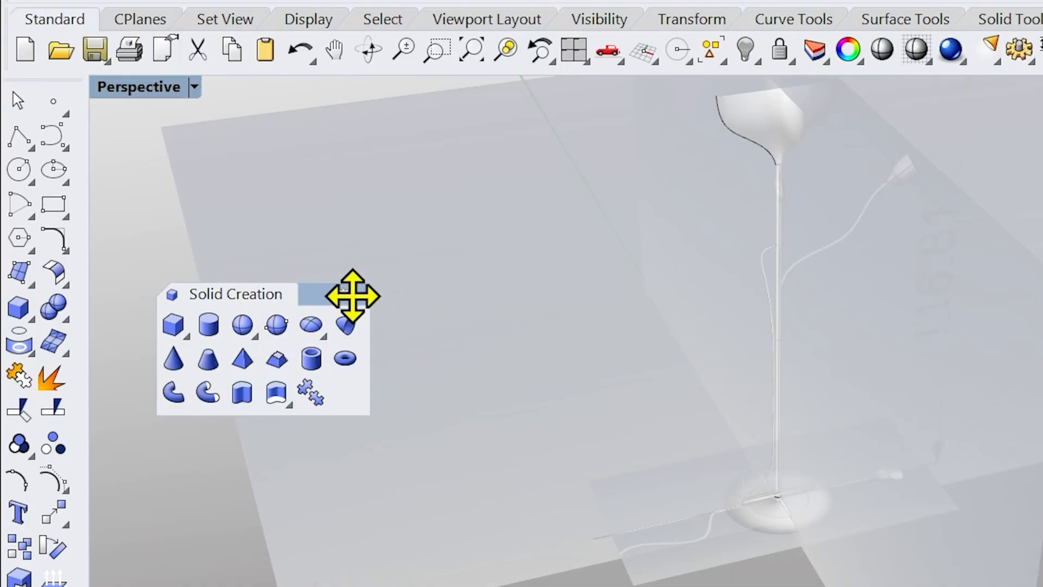
left_click(360, 294)
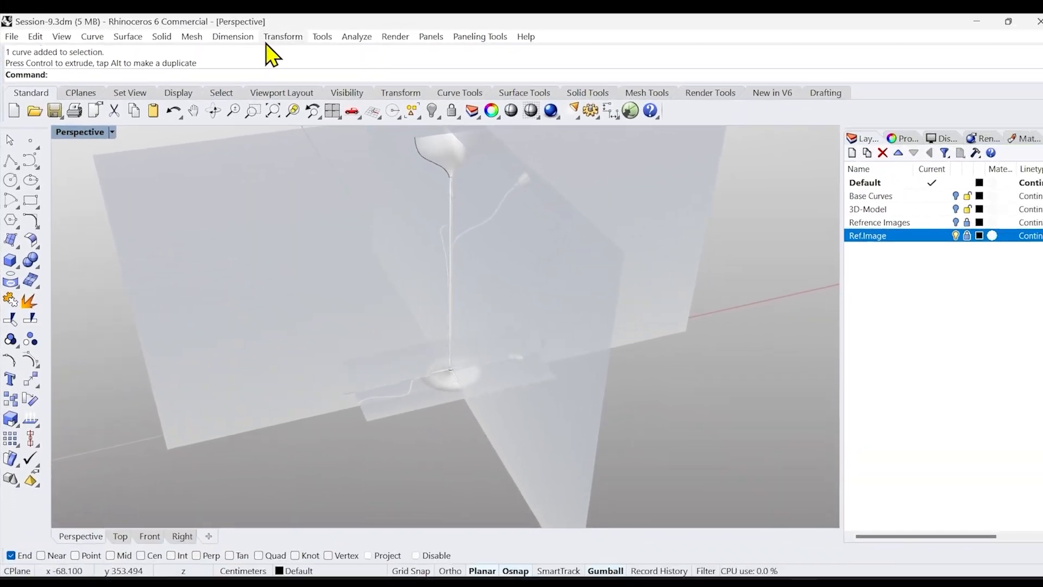
Extrude the base circle straight up as a solid to the bottom of the shade, about 97 cm, forming the stem
left_click(161, 36)
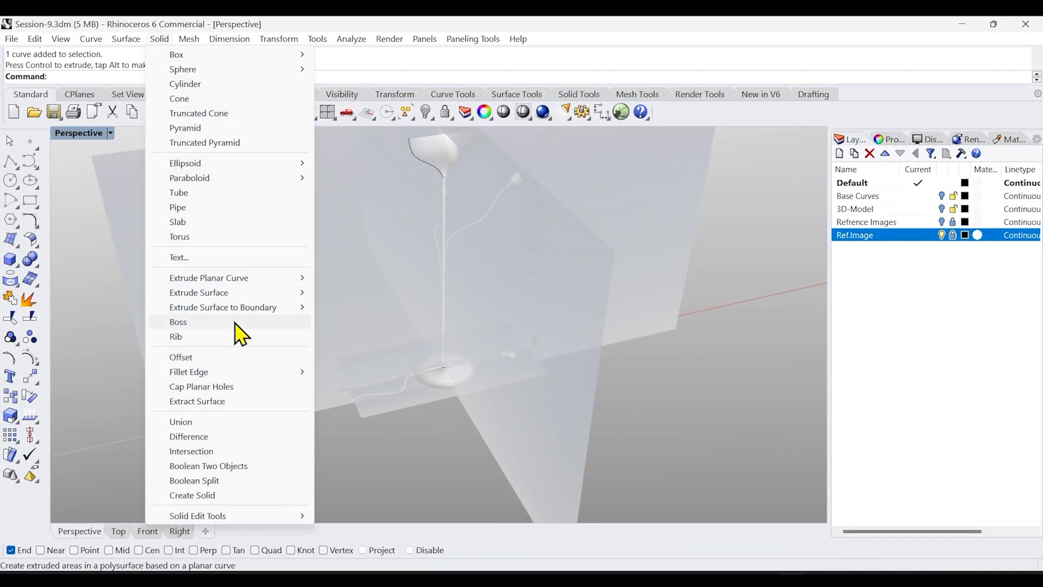
mouse_move(261, 280)
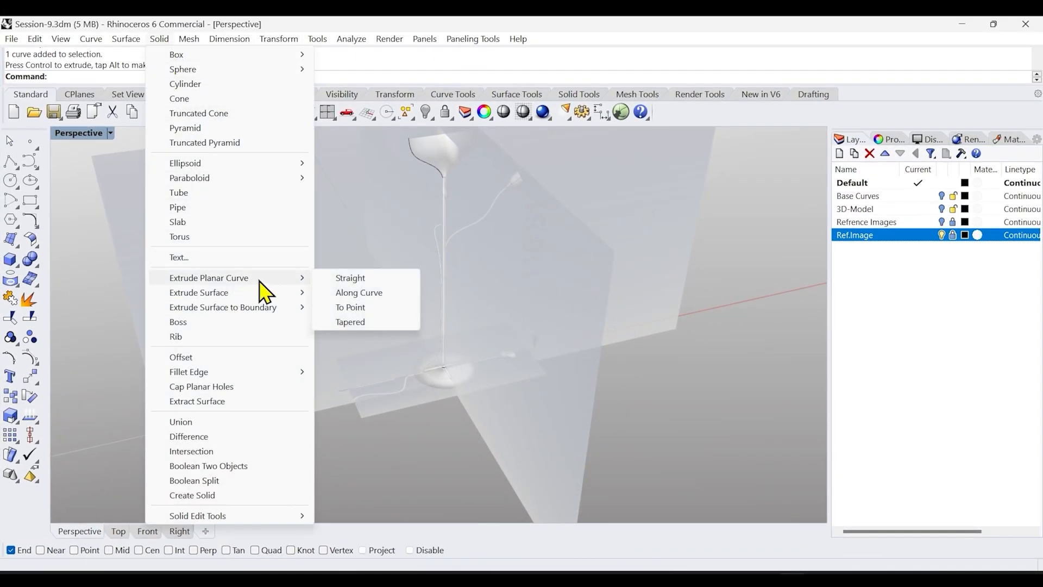
left_click(362, 279)
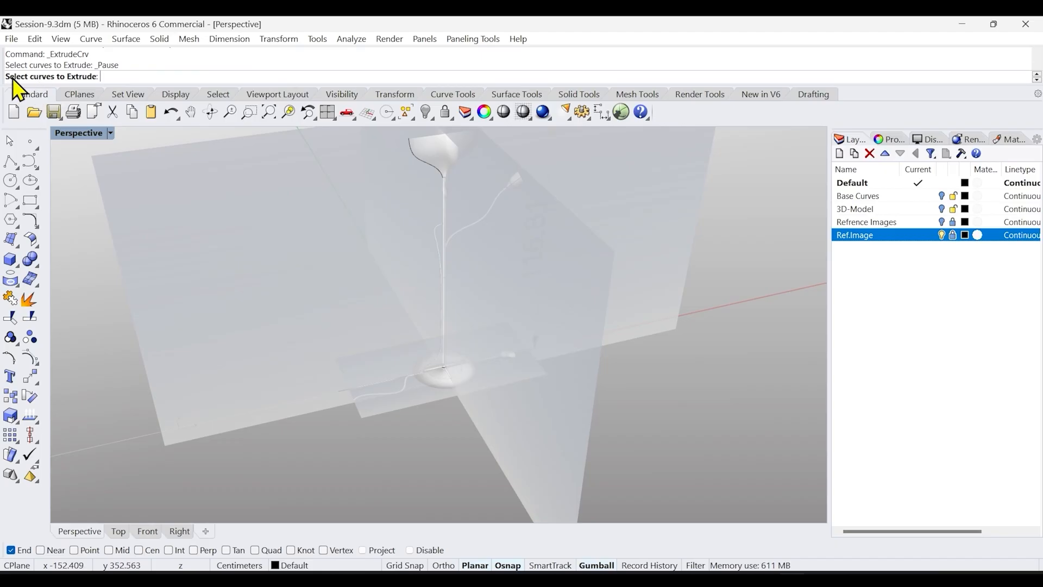
left_click(435, 359)
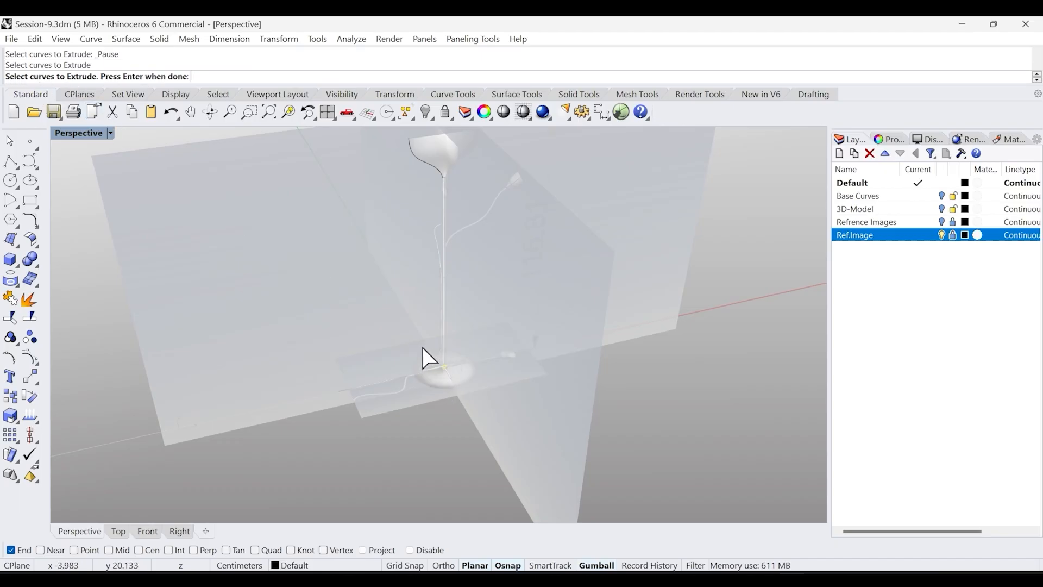
key("Return")
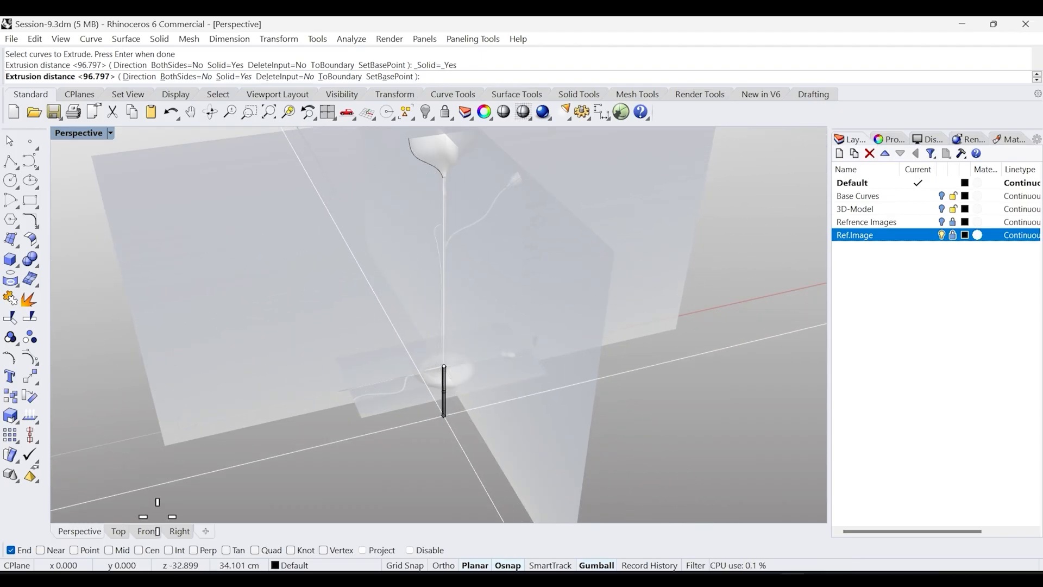
left_click(148, 530)
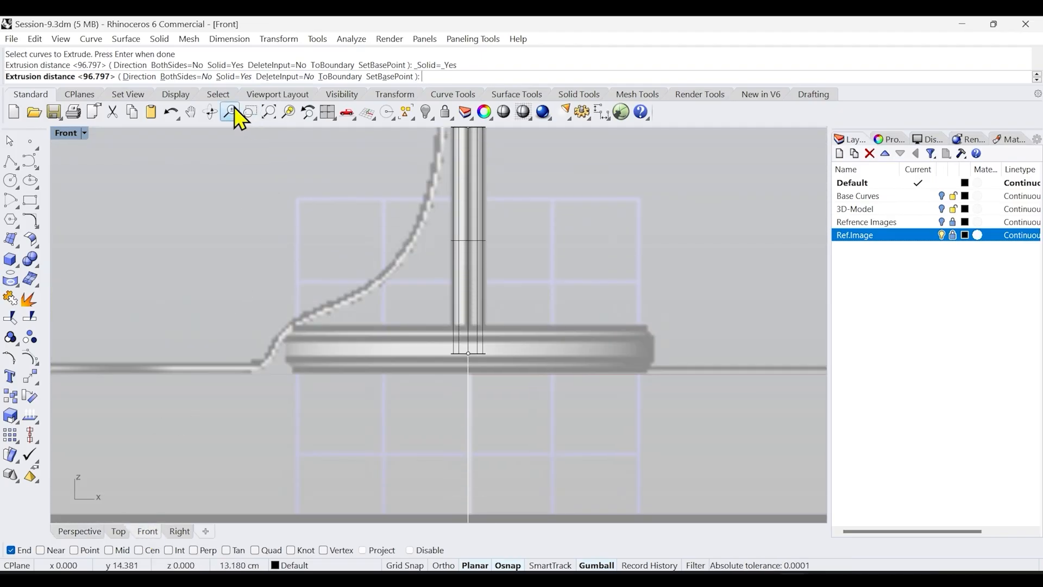
left_click(268, 113)
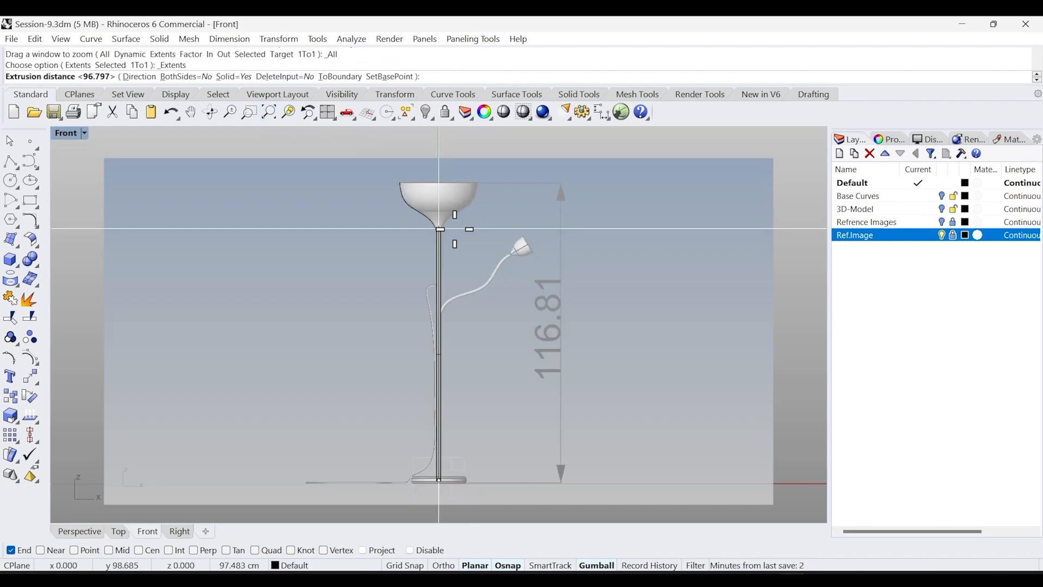
scroll(429, 182, "up", 2)
scroll(430, 180, "up", 6)
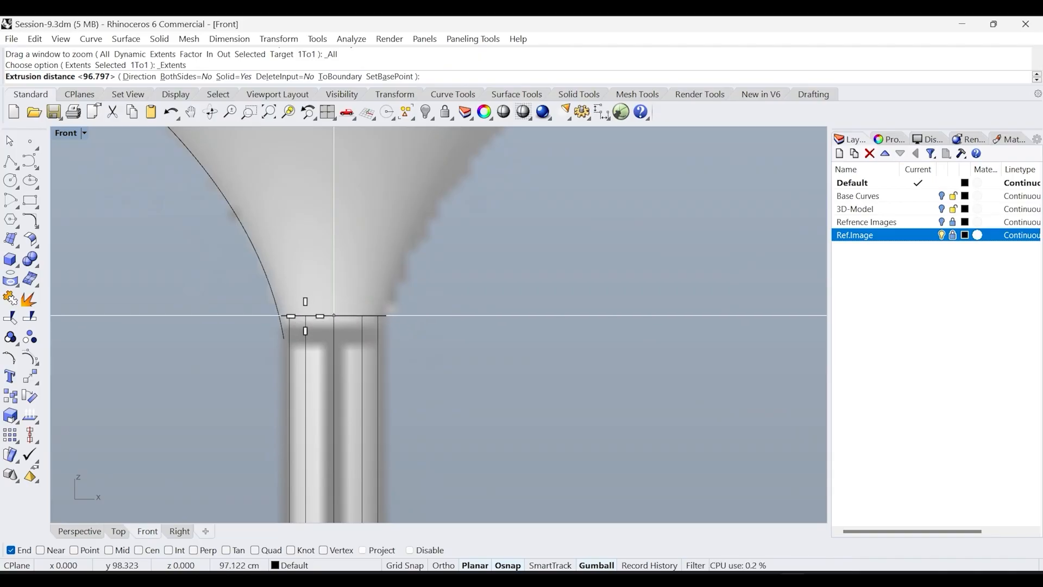
left_click(334, 315)
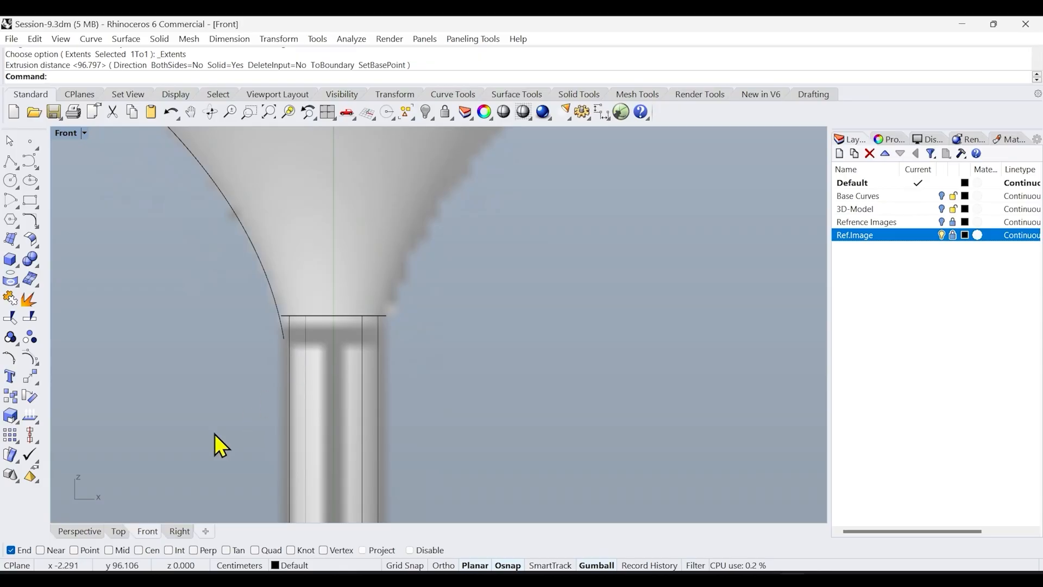
Show the hidden shade surface and hide the Ref.Image layer to view the lamp in Perspective
left_click(76, 531)
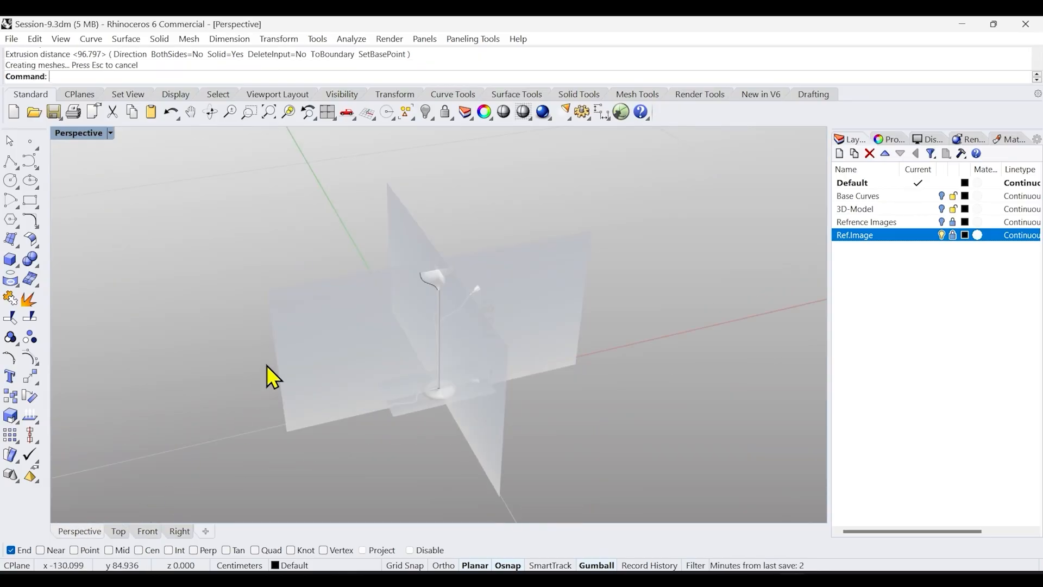
middle_click(288, 253)
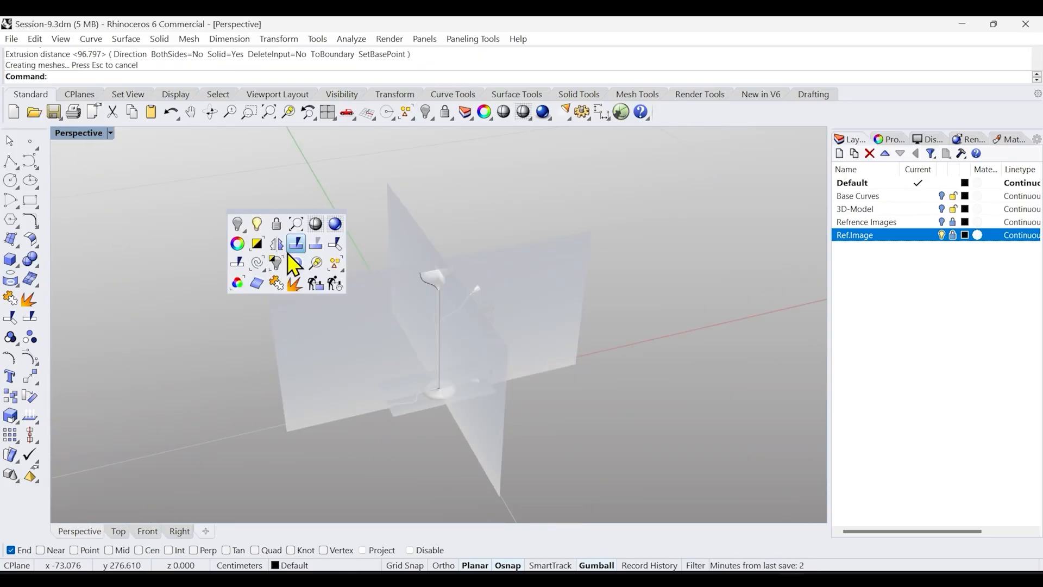
left_click(257, 224)
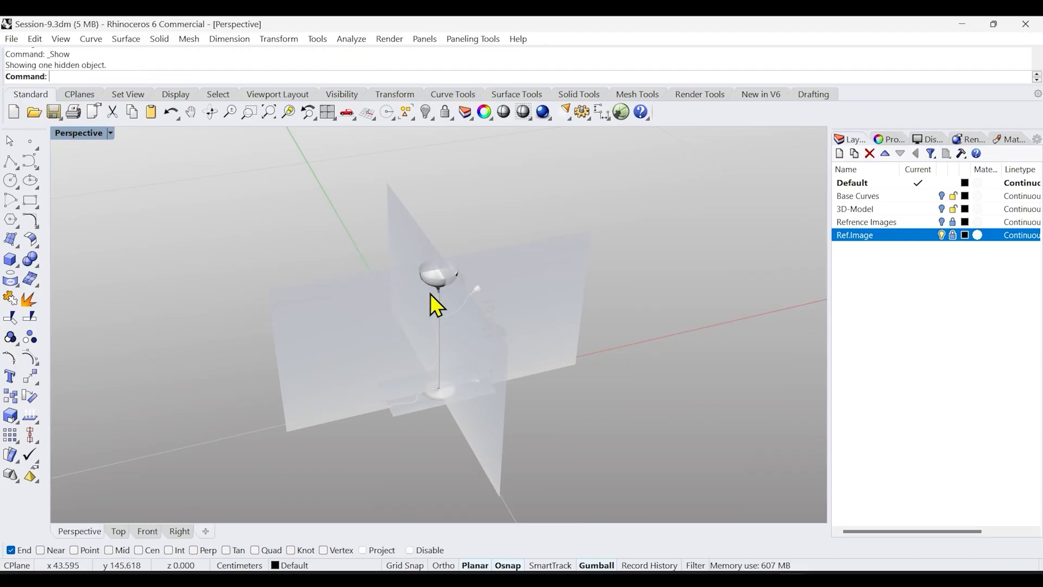
scroll(417, 272, "up", 3)
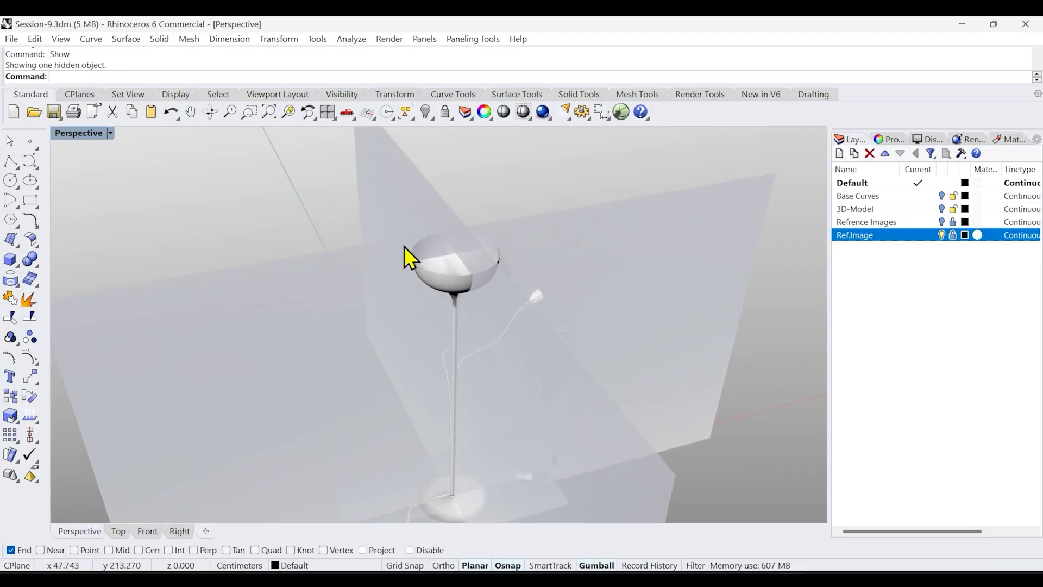
left_click(942, 237)
right_click_drag(538, 363, 463, 356)
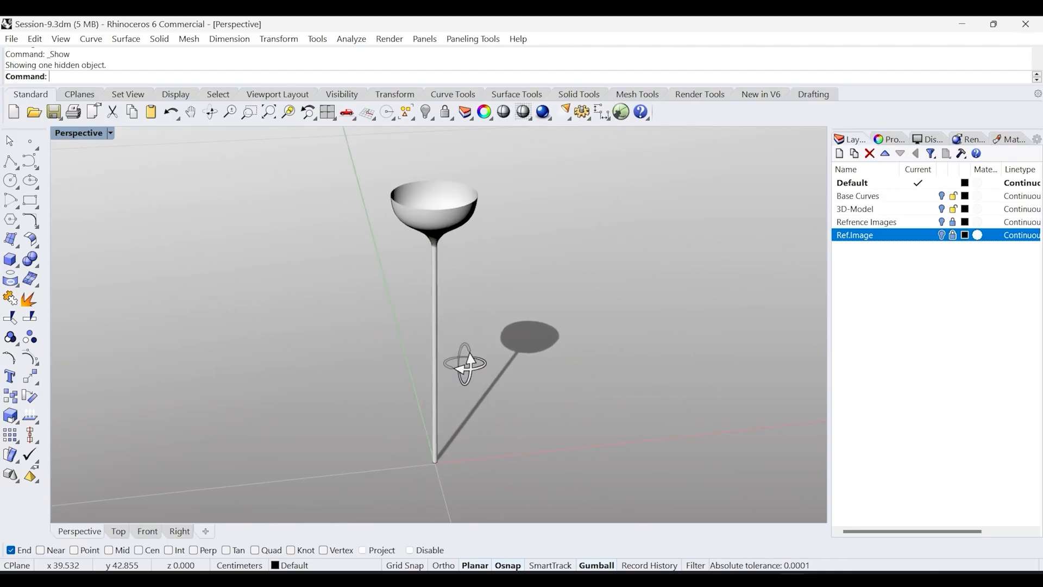
Turn the Ref.Image layer back on in the Front view, focused on the lamp's base
left_click(147, 531)
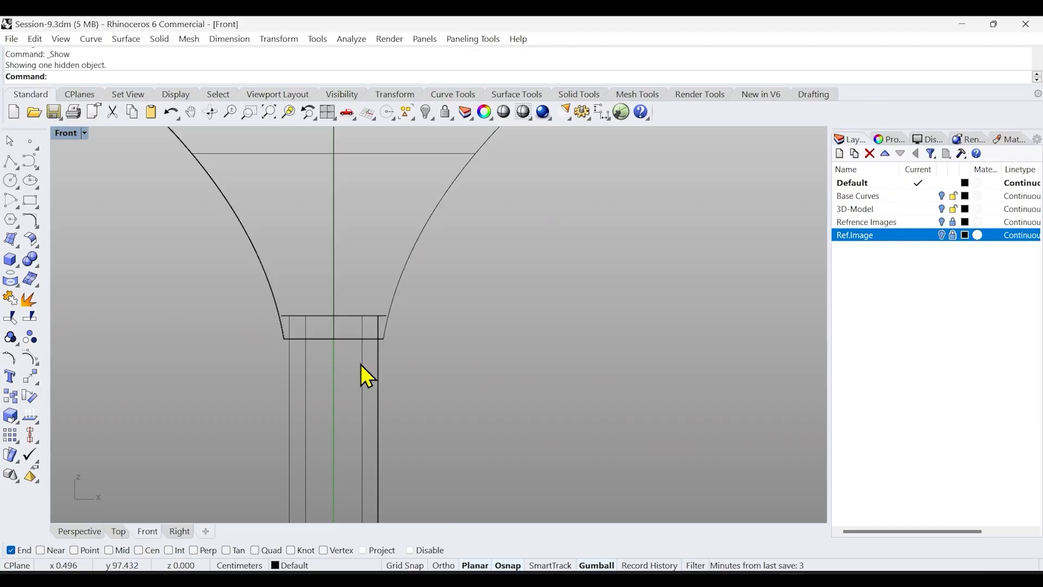
left_click(268, 114)
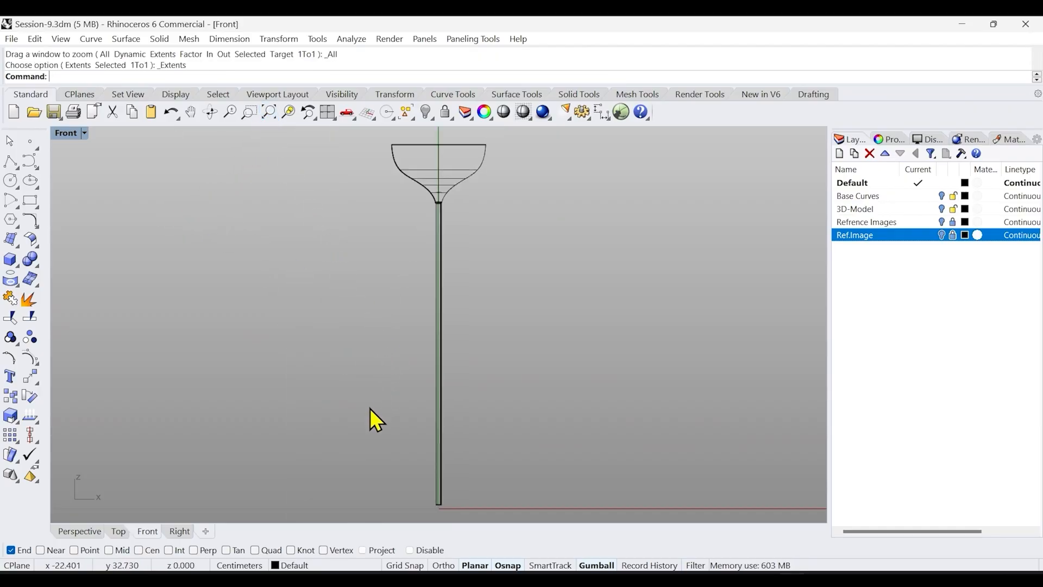
left_click(941, 235)
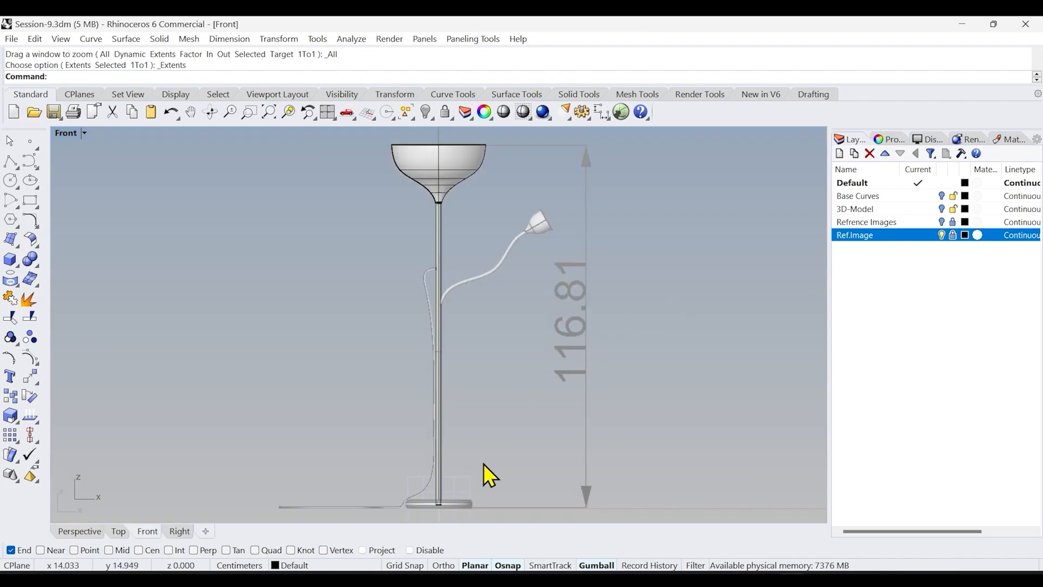
scroll(479, 474, "up", 3)
right_click_drag(466, 437, 536, 470)
scroll(437, 375, "up", 5)
scroll(467, 396, "up", 3)
scroll(463, 396, "up", 2)
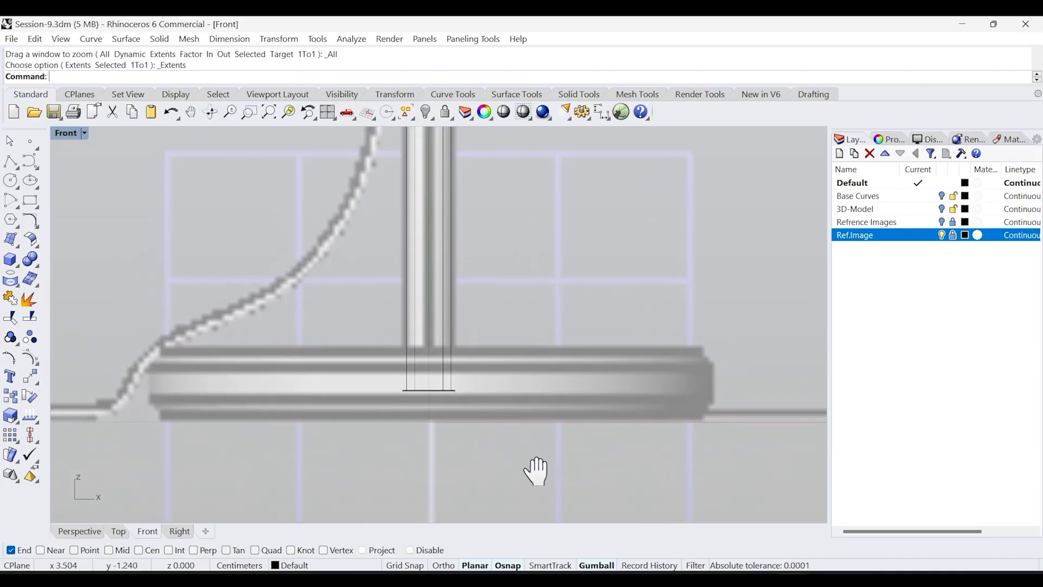
left_click(31, 160)
scroll(448, 351, "up", 2)
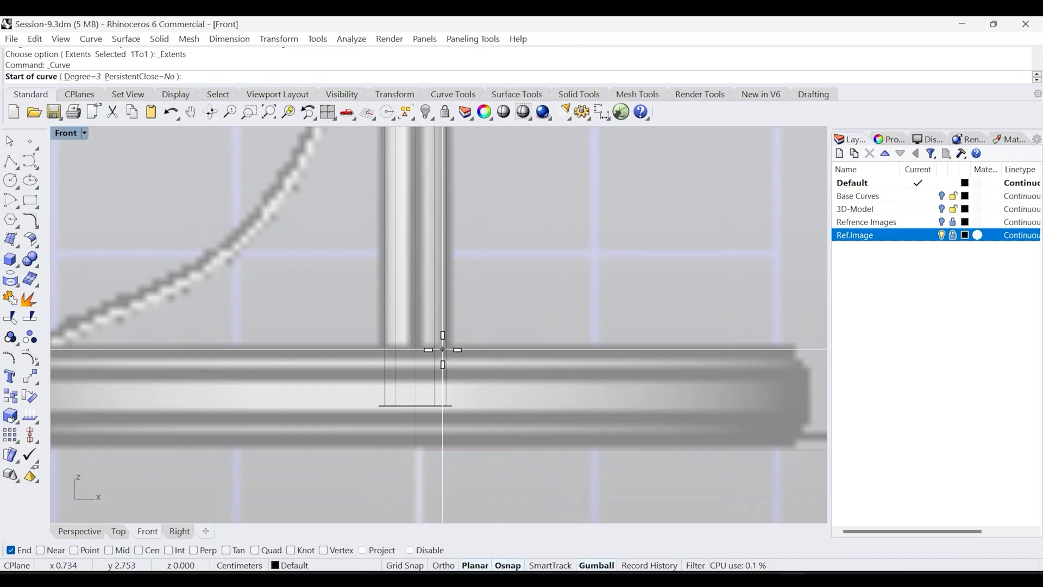
left_click(443, 345)
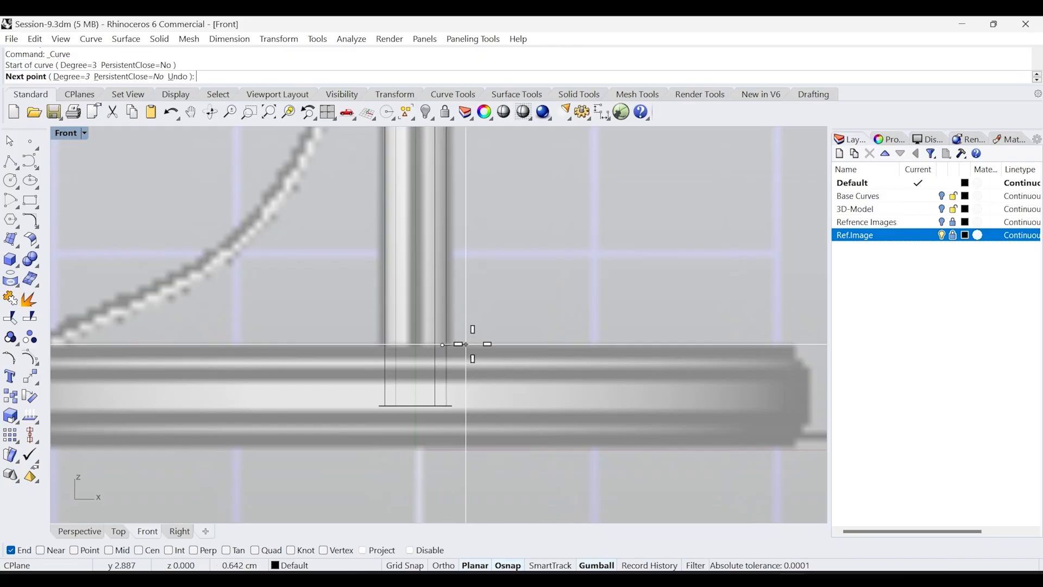
key("F8")
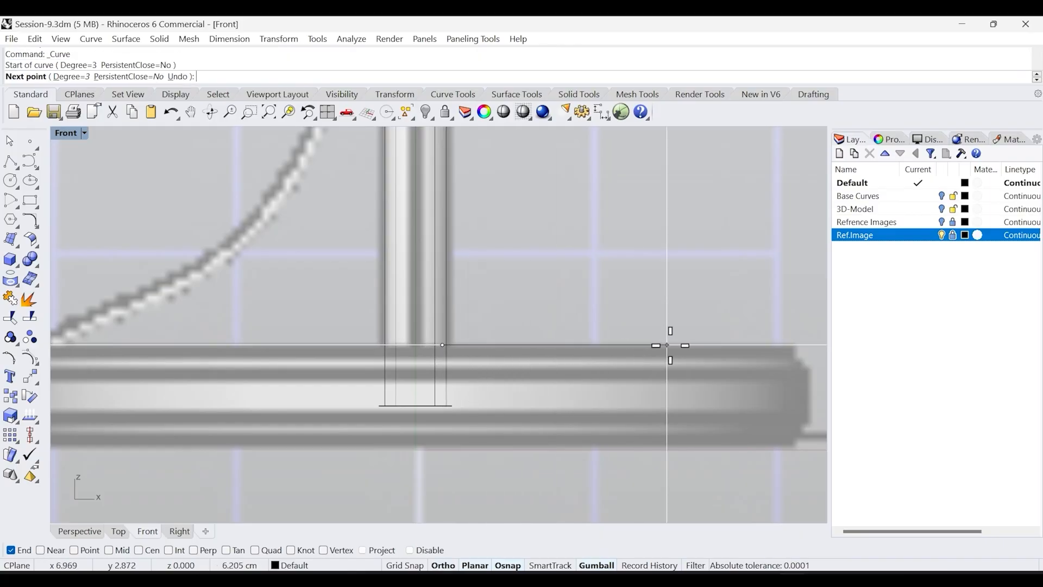
left_click(795, 345)
key("F8")
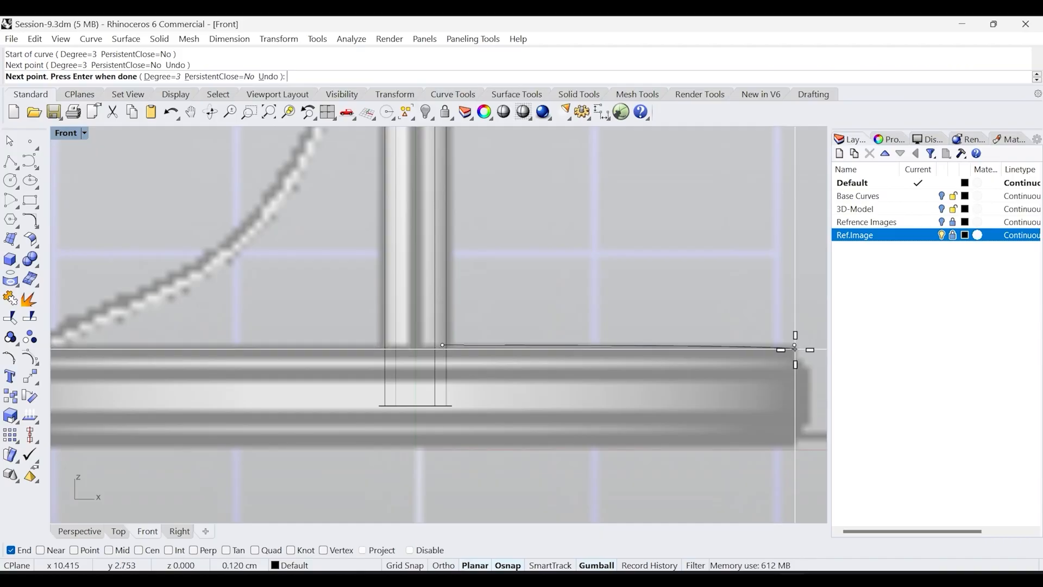
scroll(570, 348, "up", 5)
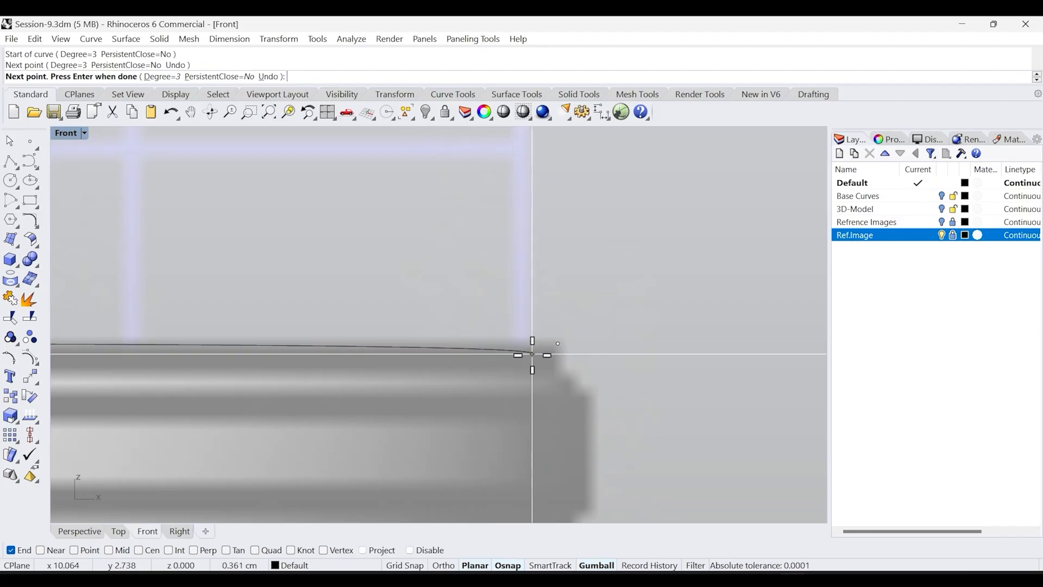
scroll(539, 385, "down", 4)
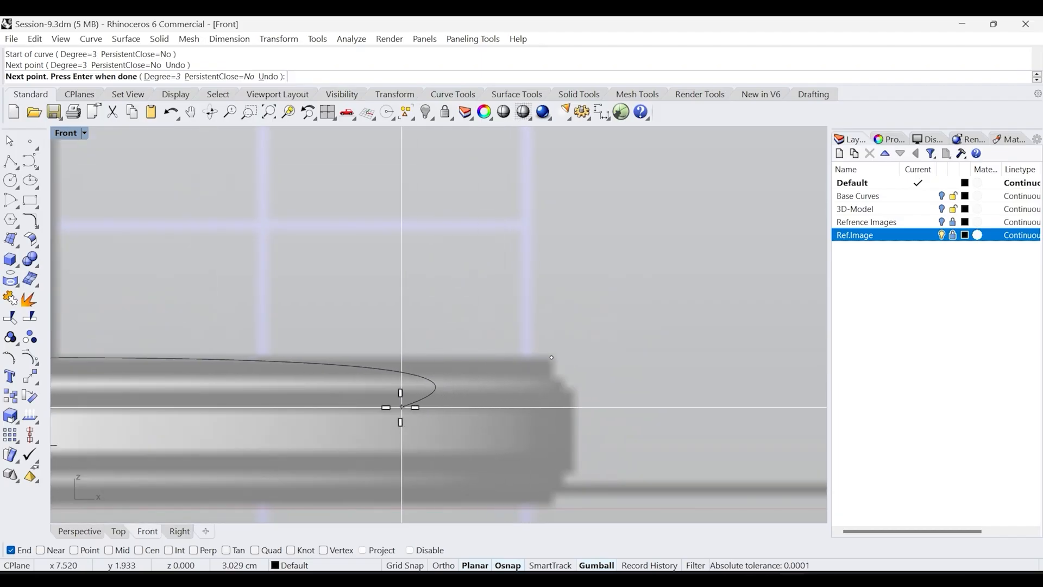
right_click_drag(404, 408, 612, 430, "shift")
scroll(537, 422, "down", 2)
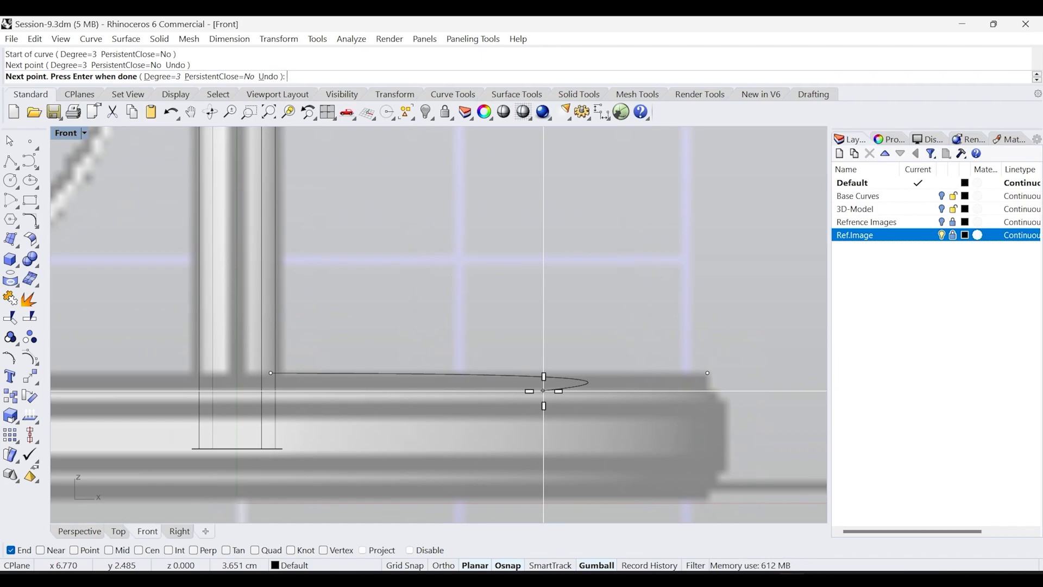
key("Escape")
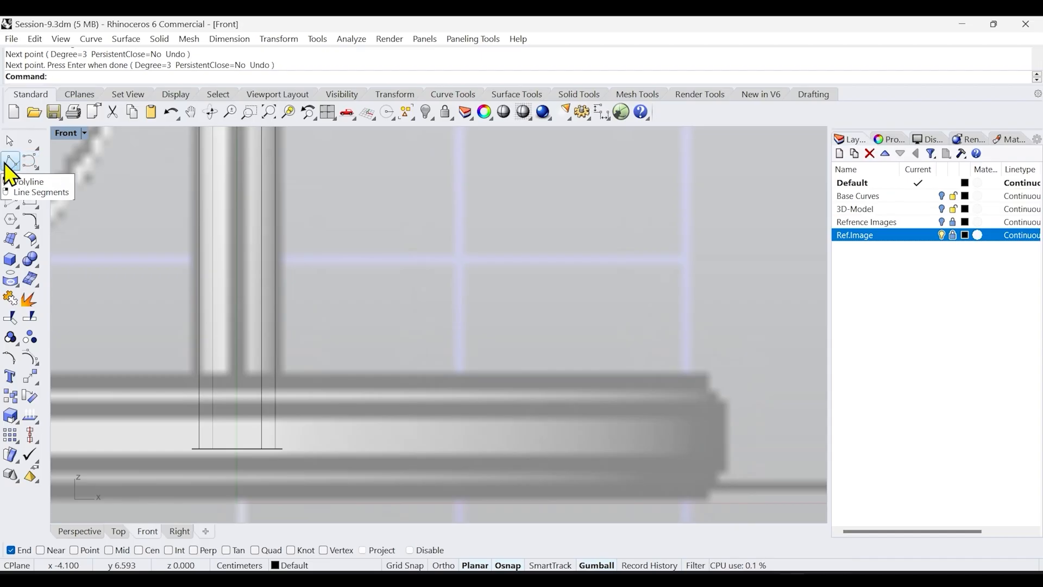
Draw a horizontal line along the top of the base disc, from the stem's edge to the rim
type("Line")
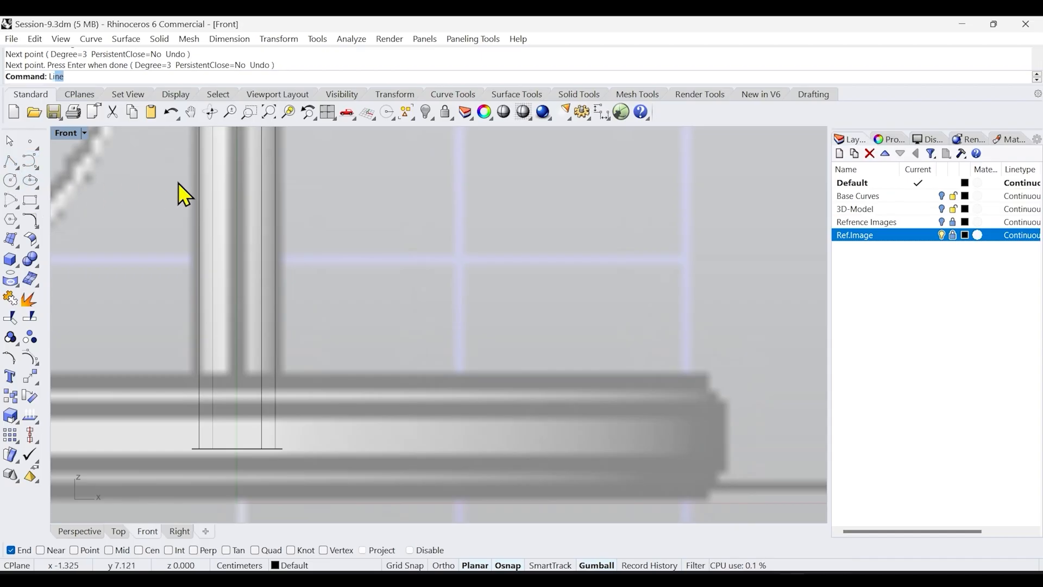
key("Return")
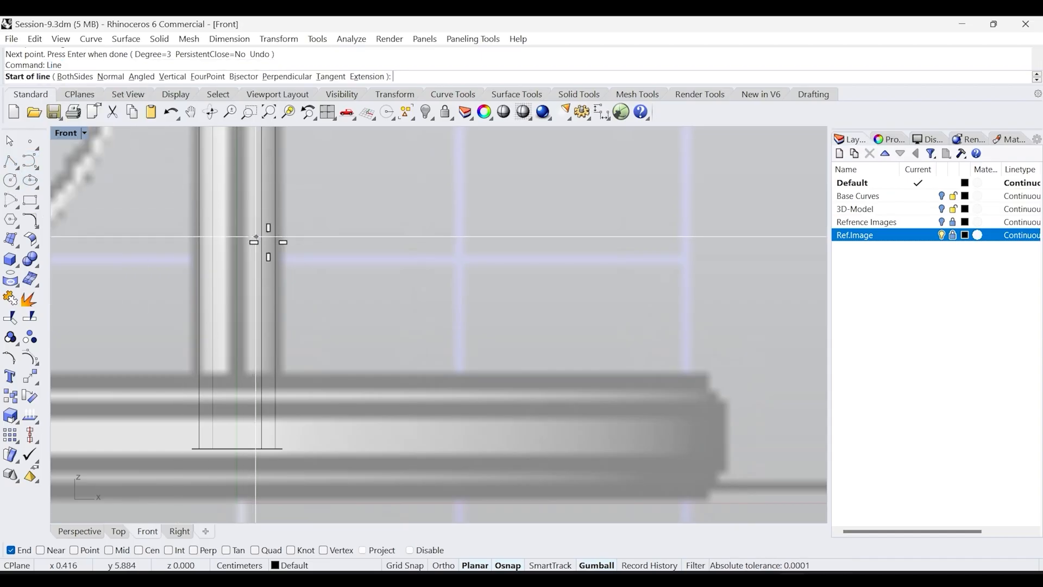
left_click(267, 373)
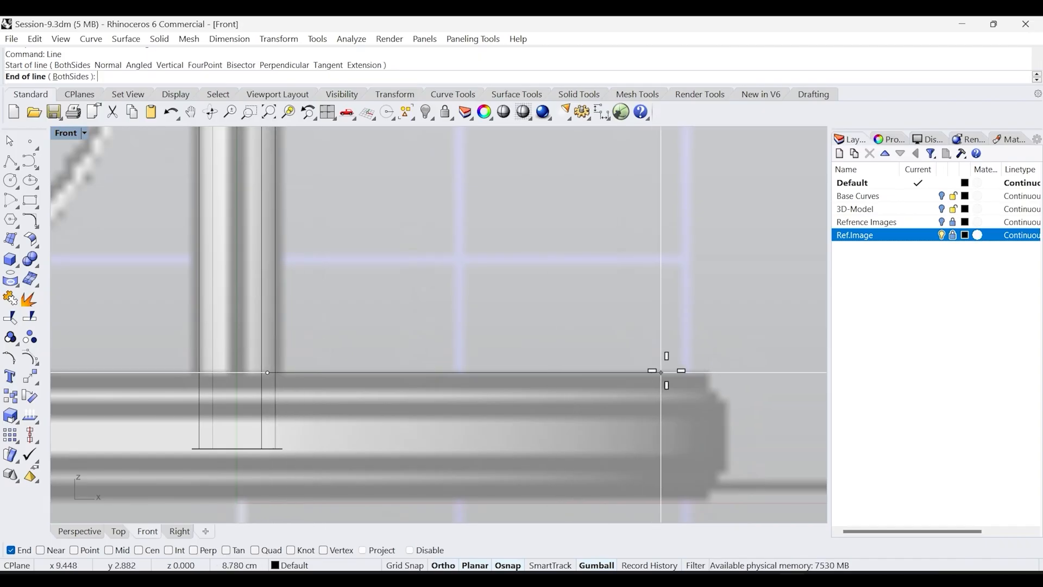
left_click(706, 373, "shift")
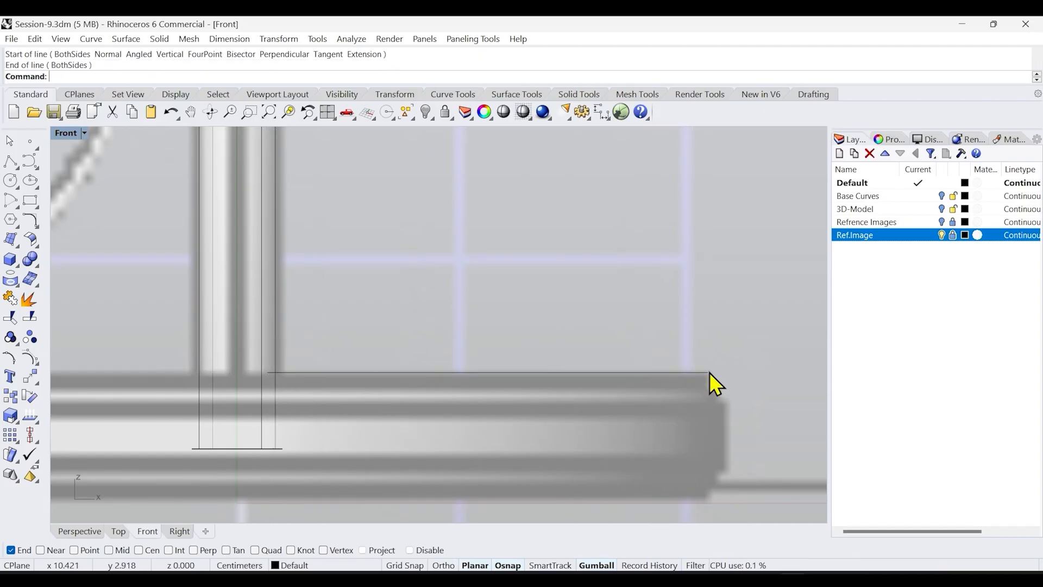
Draw a vertical line down the base disc's outer edge
right_click_drag(735, 436, 710, 379)
right_click(710, 379)
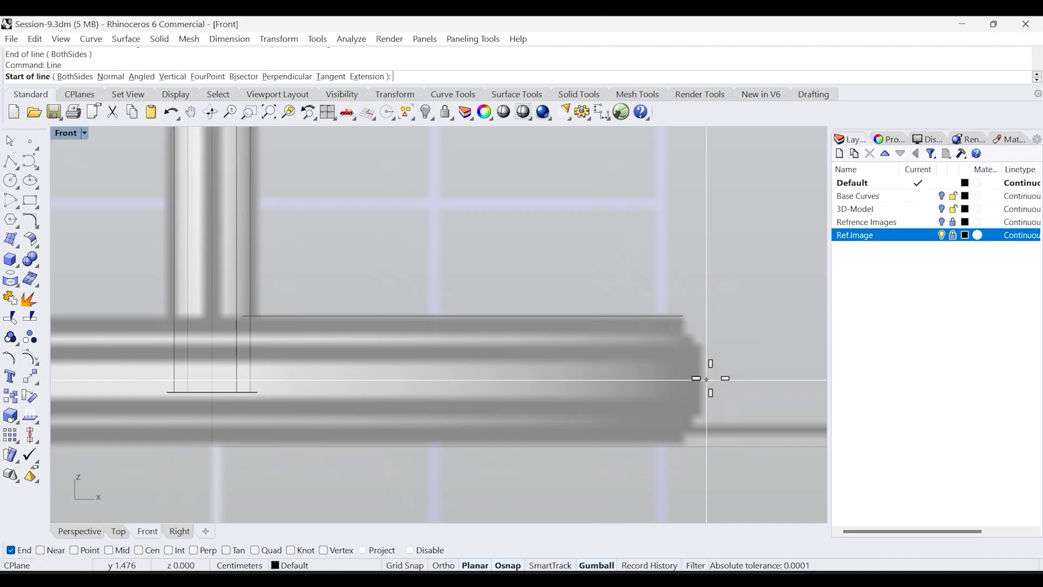
left_click(702, 346)
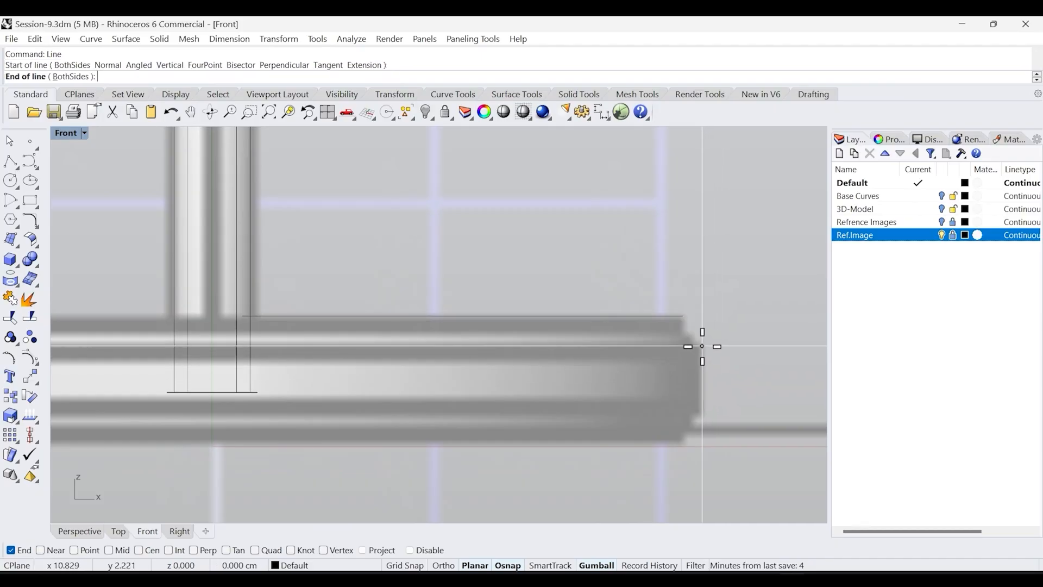
left_click(702, 411, "shift")
Draw a horizontal line along the bottom of the base disc, about 9.7 cm long, from below the stem
right_click_drag(702, 411, 770, 402)
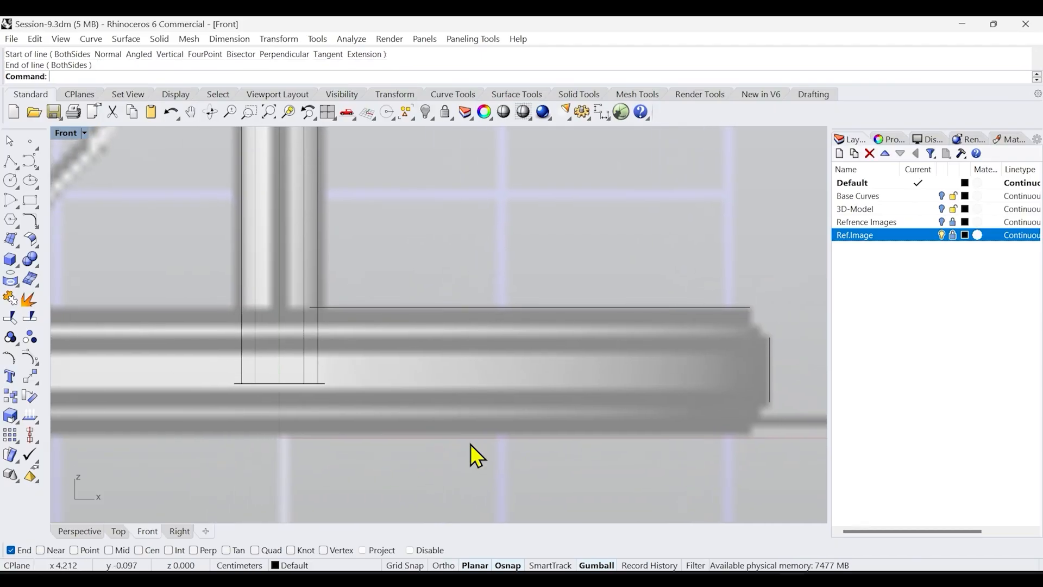
right_click(386, 354)
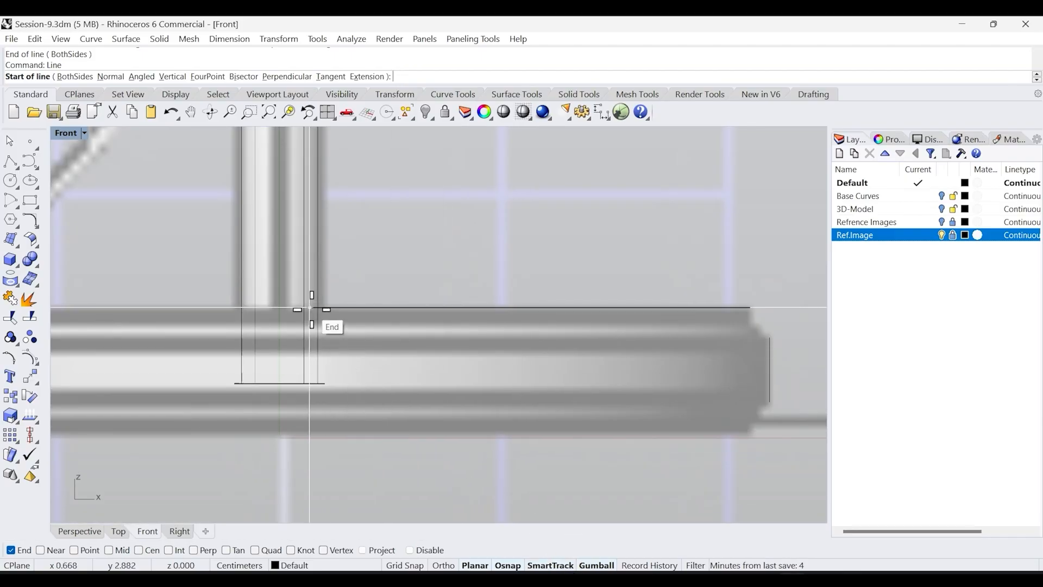
left_click(310, 433)
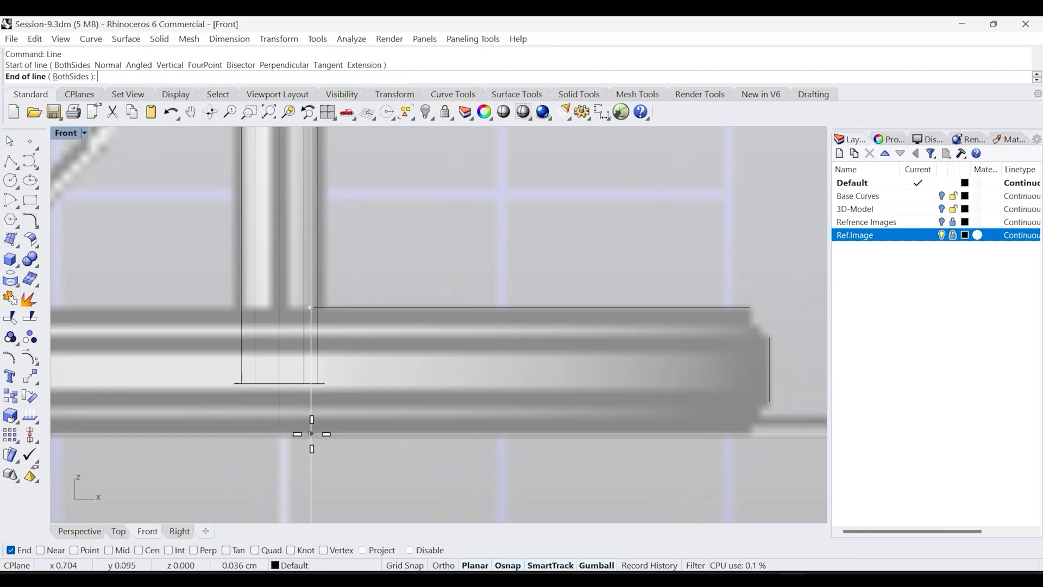
left_click(751, 433, "shift")
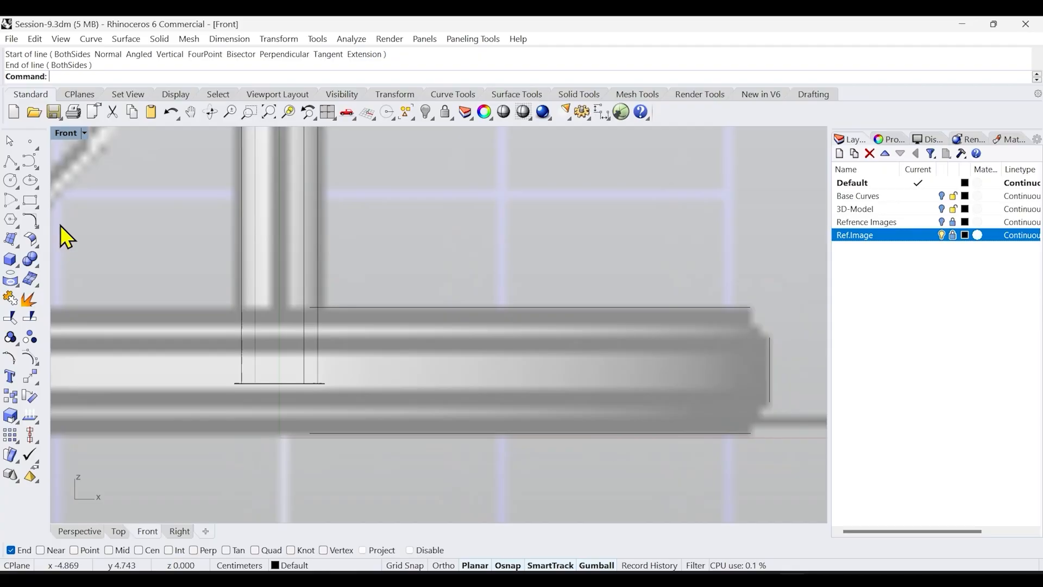
Try to join the top line and the vertical edge line with an adjustable curve blend
left_click(37, 226)
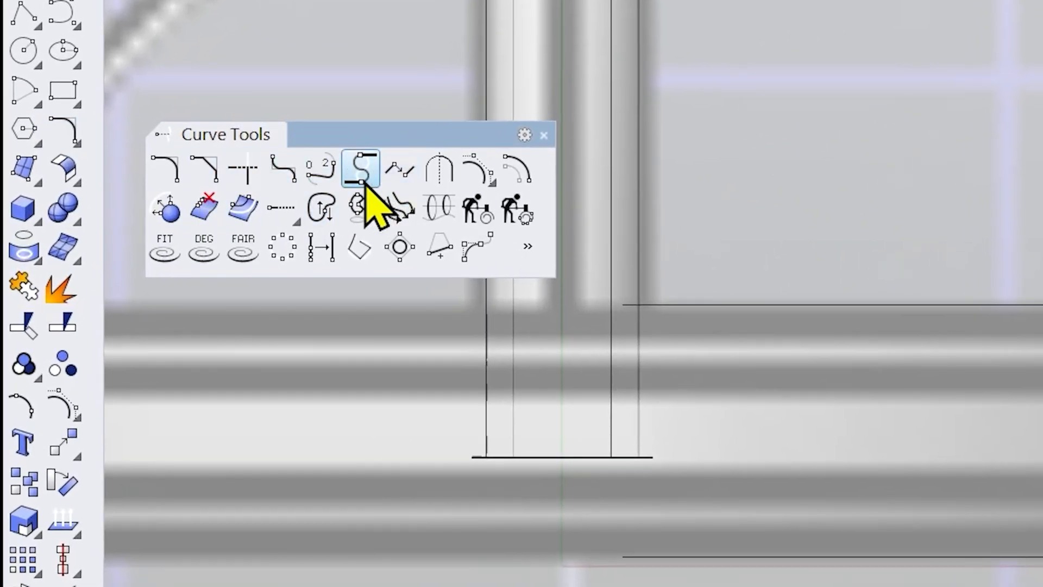
left_click(321, 172)
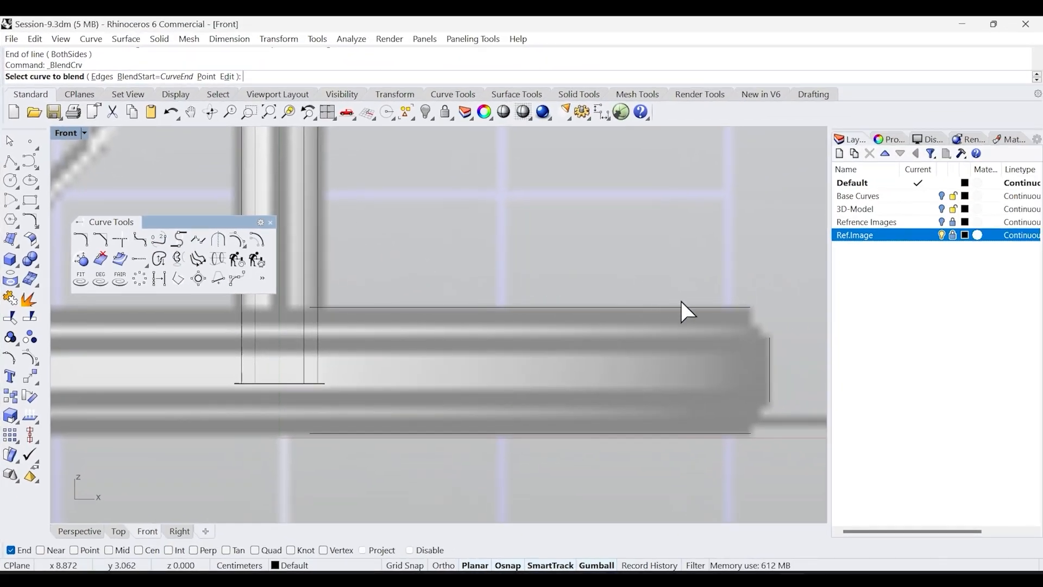
left_click(726, 307)
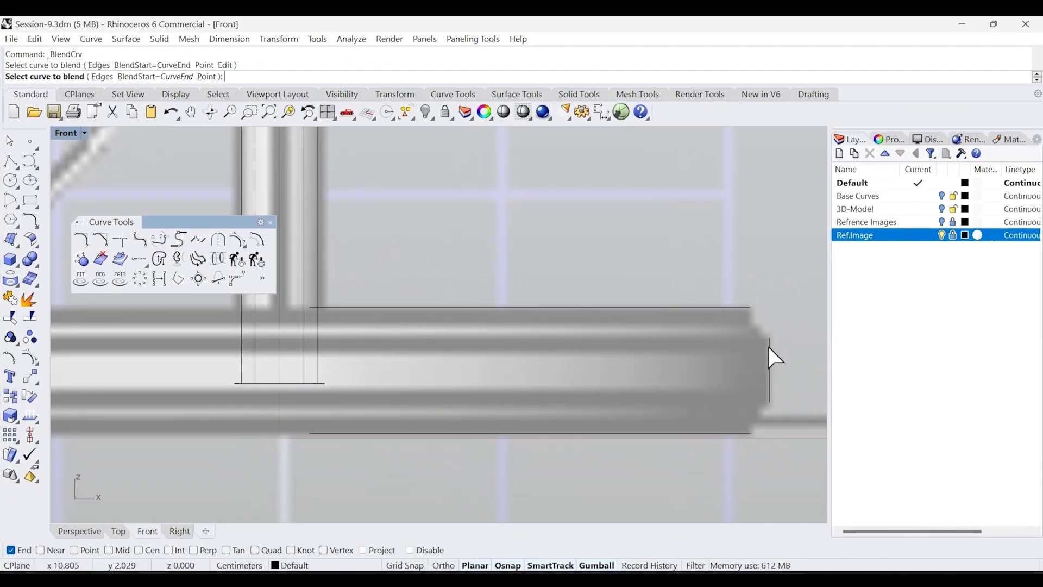
left_click(769, 347)
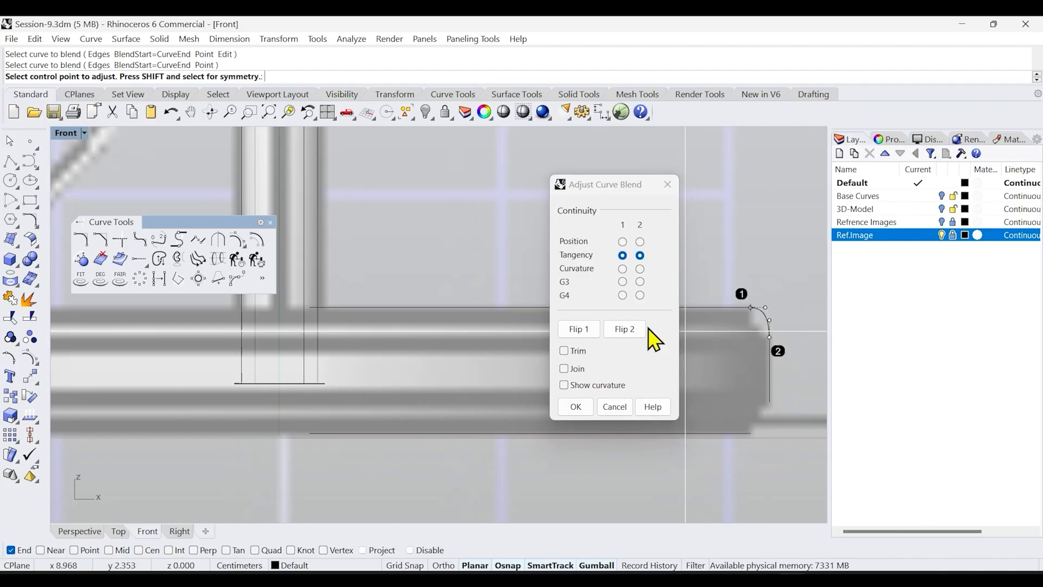
left_click(576, 406)
scroll(741, 323, "up", 2)
key("ctrl+z")
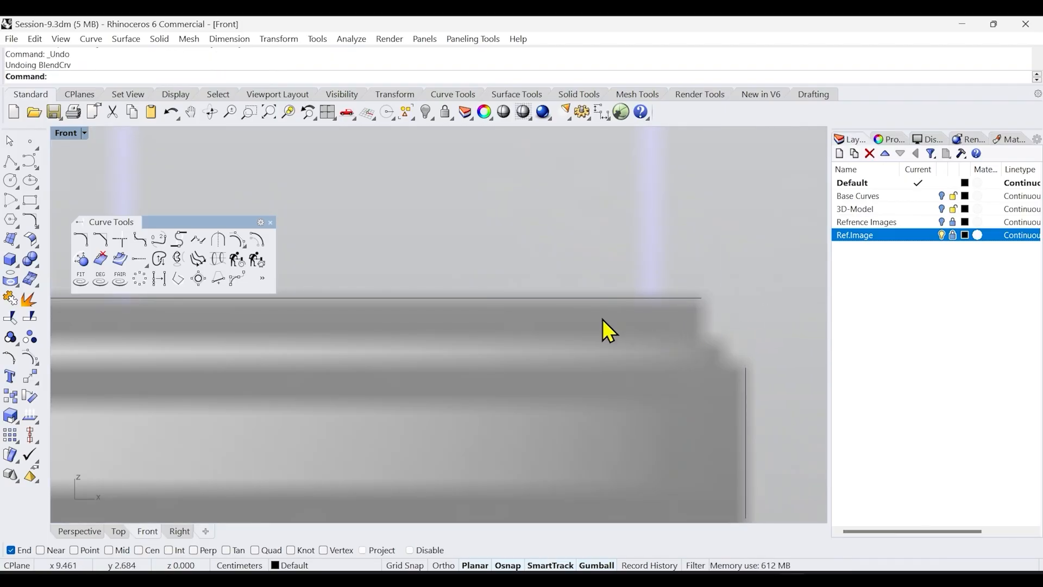
Draw a curve from the end of the top line down to the upper end of the base disc's vertical edge
left_click(31, 163)
left_click(701, 299)
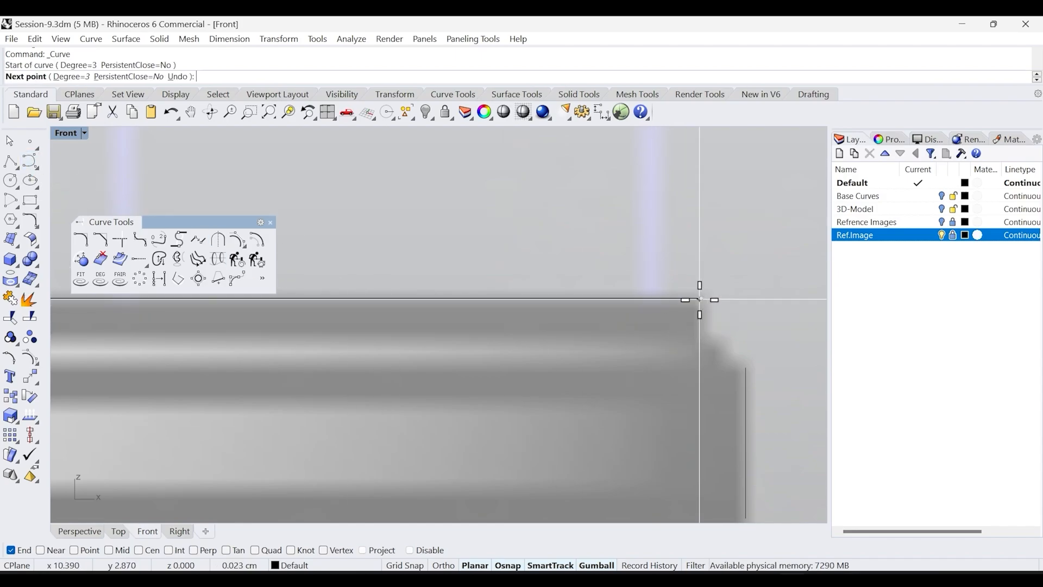
left_click(701, 346)
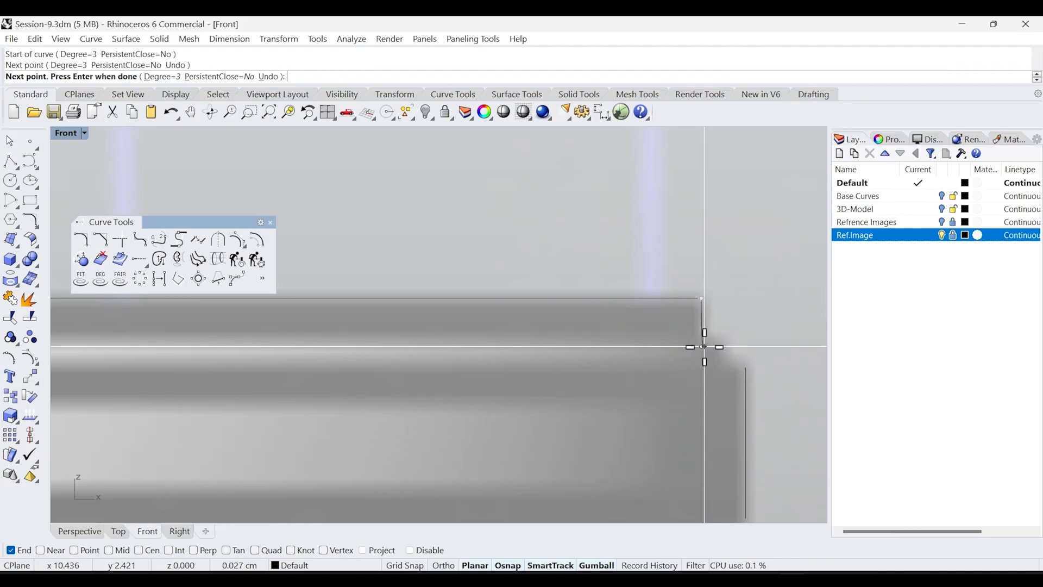
left_click(745, 367)
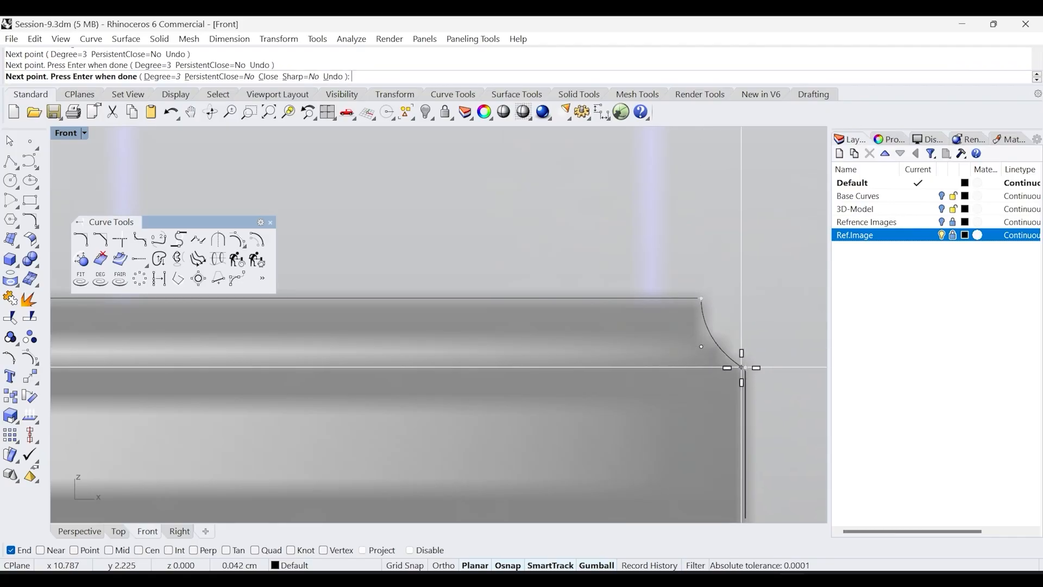
right_click(742, 367)
scroll(749, 288, "down", 4)
right_click_drag(753, 443, 702, 327)
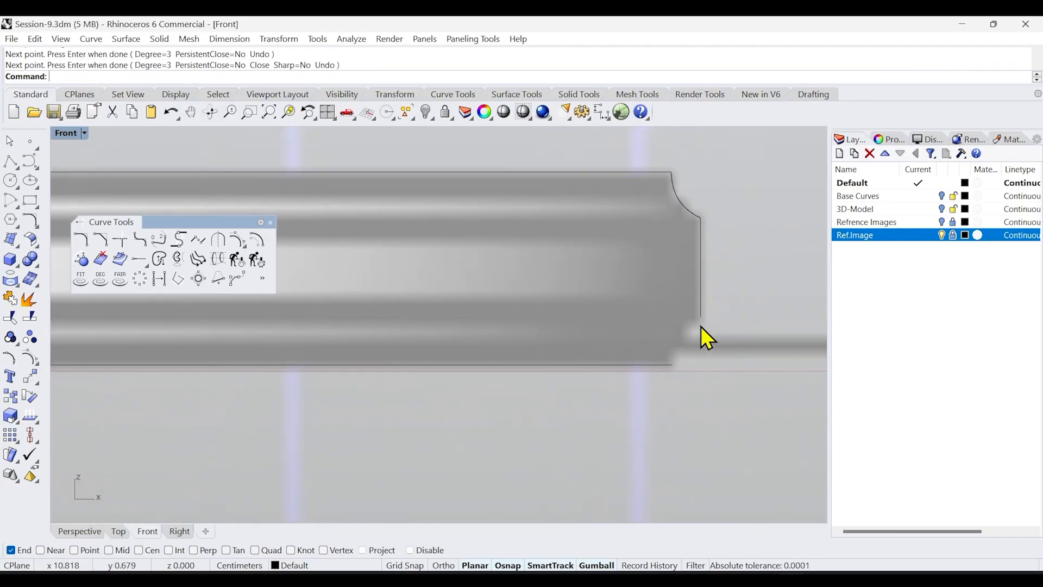
Draw a curve from the end of the bottom line up to the lower end of the vertical edge
right_click(712, 339)
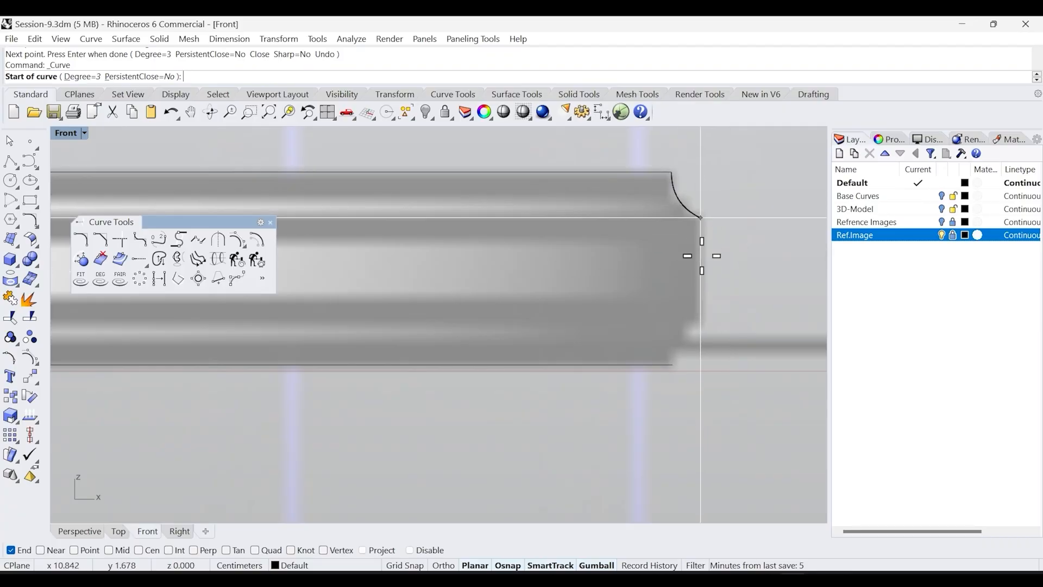
left_click(673, 364)
left_click(673, 332)
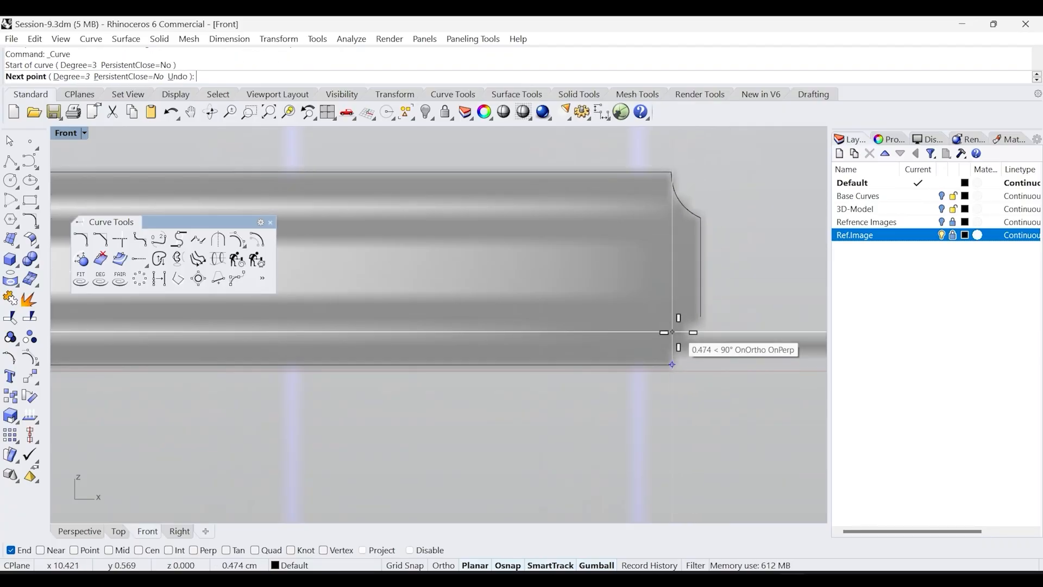
left_click(700, 316)
right_click(717, 342)
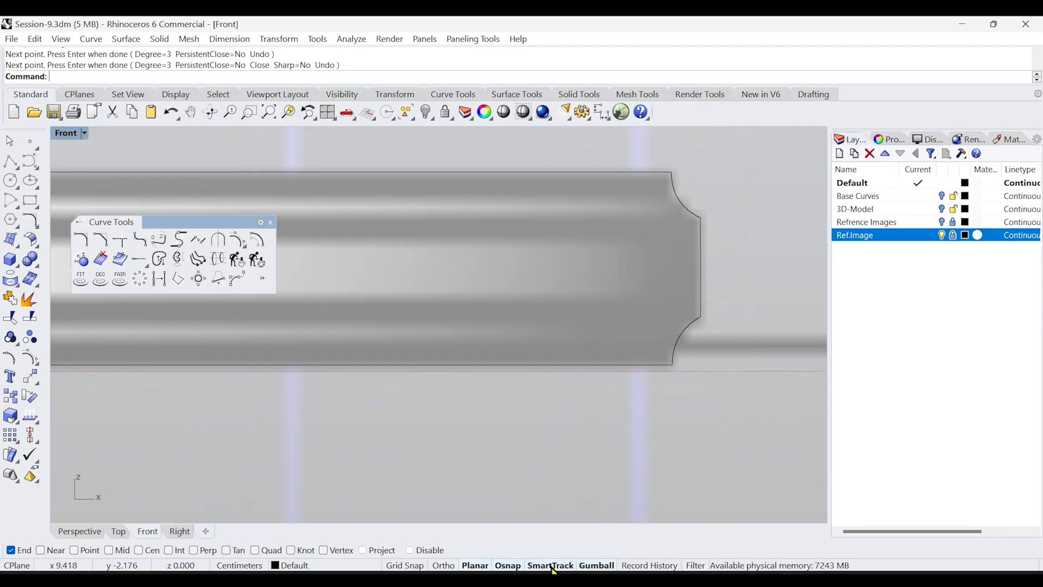
scroll(686, 248, "up", 8)
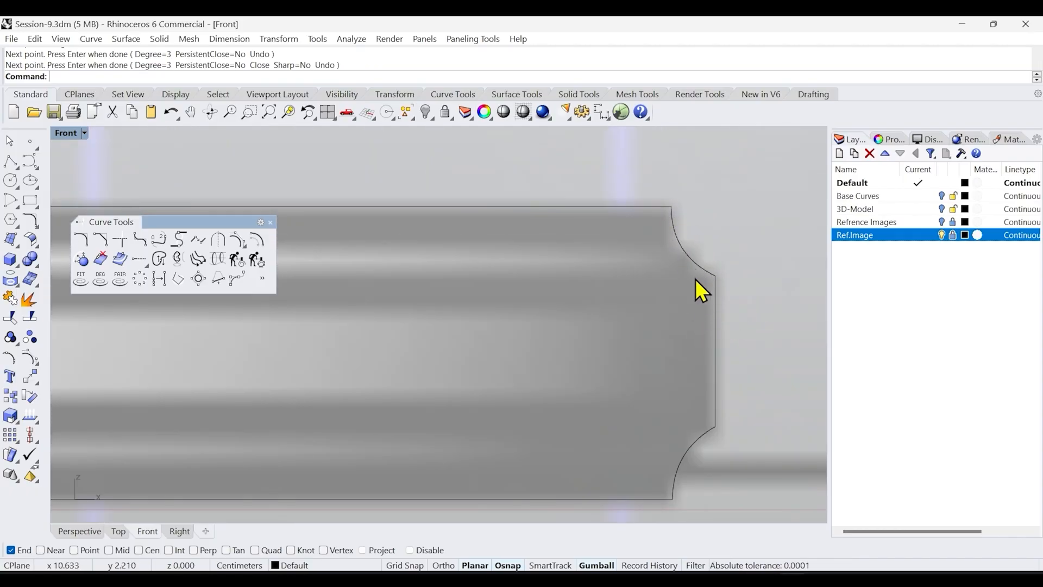
scroll(694, 332, "down", 3)
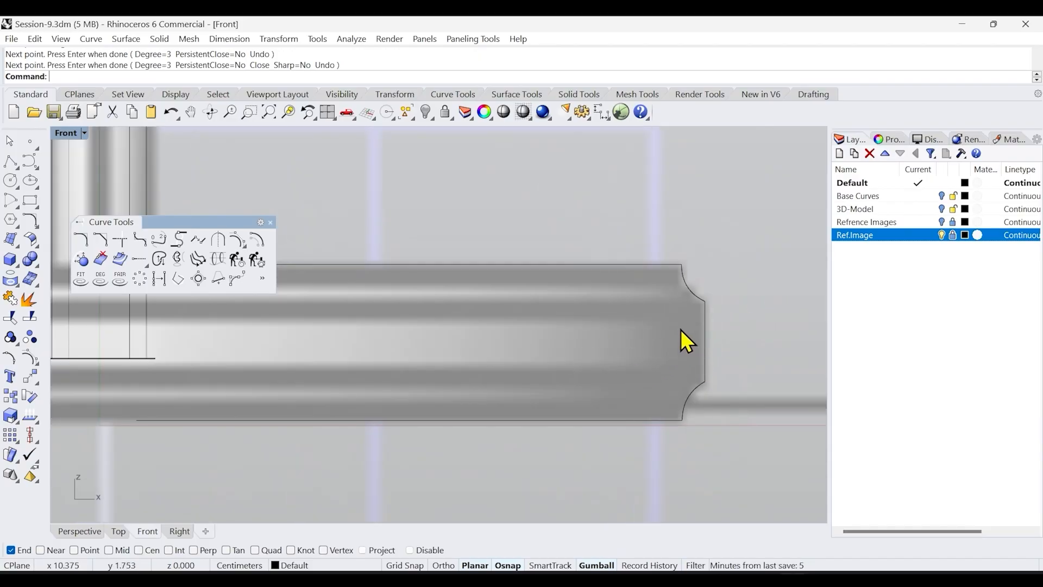
scroll(708, 259, "up", 3)
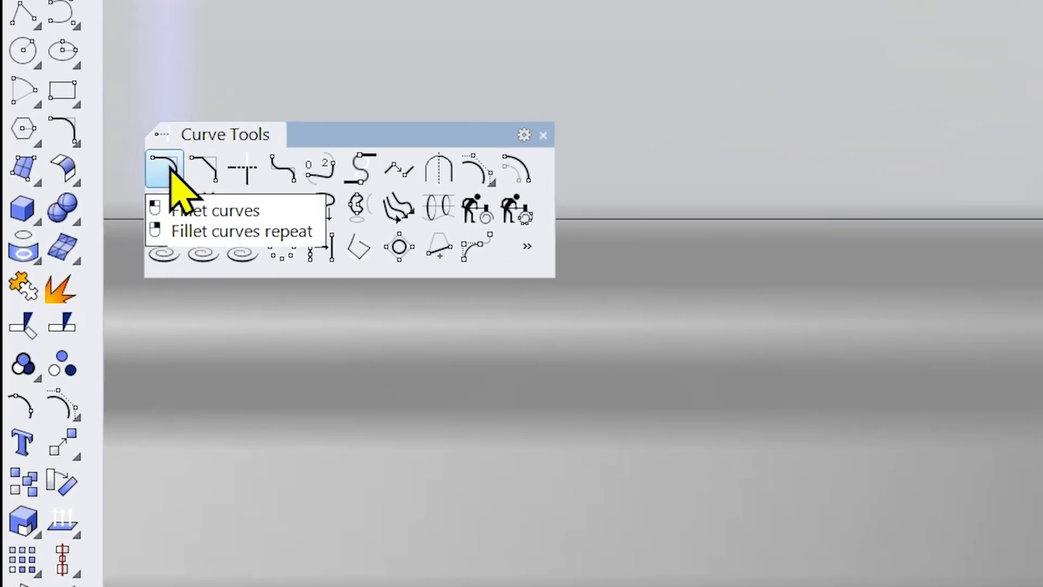
left_click(179, 177)
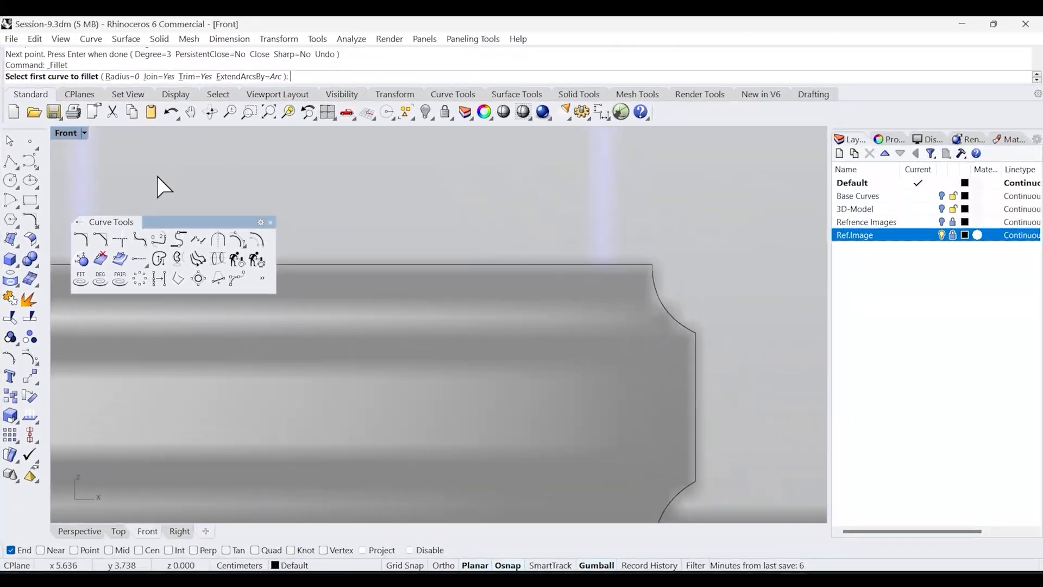
key("Escape")
Try to draw a short line at the upper corner of the base disc profile
type("Line")
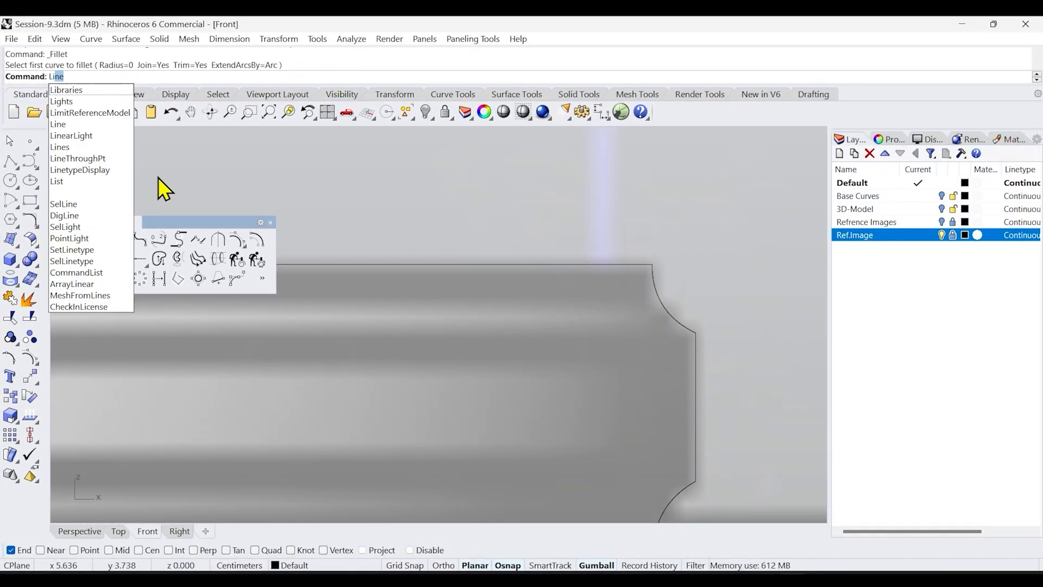
key("Return")
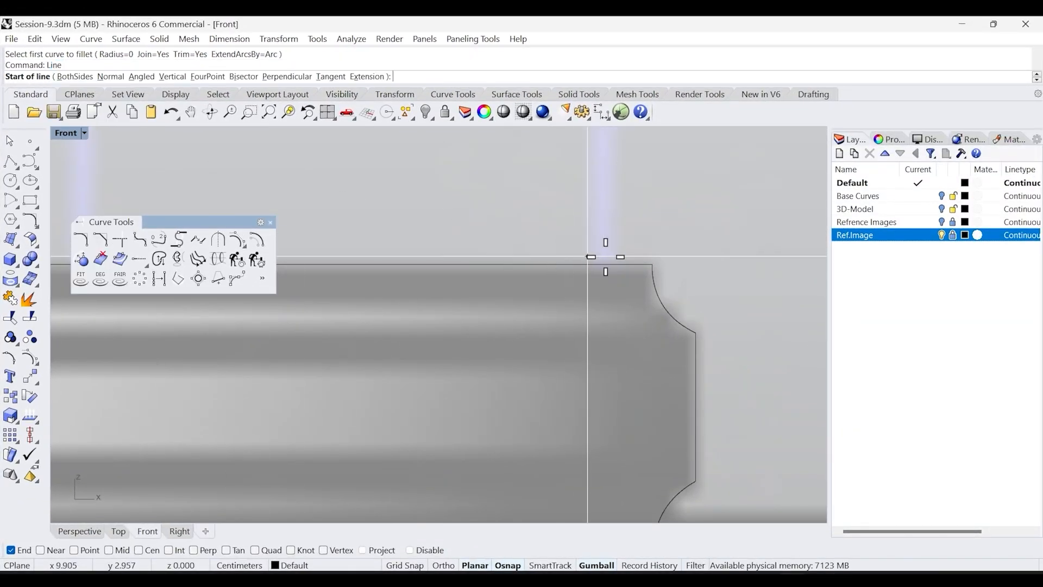
left_click(652, 265)
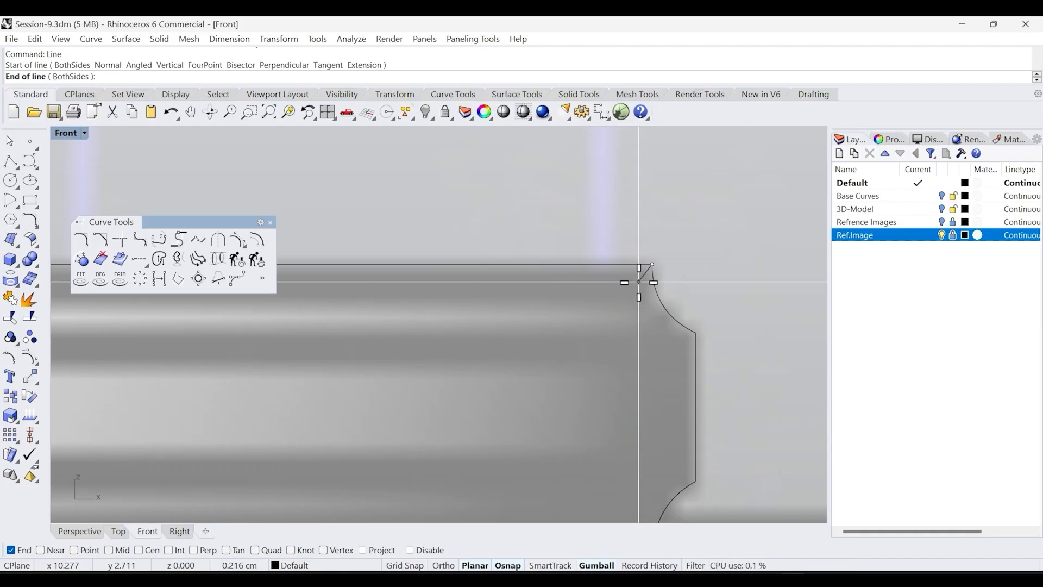
left_click(639, 282)
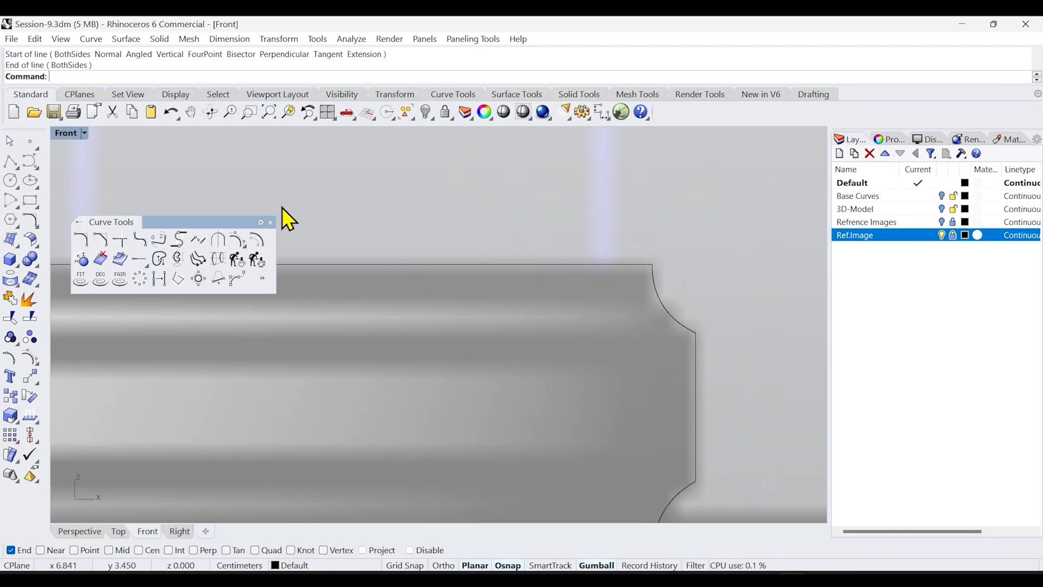
Fillet the top line and the upper corner curve with a 0.3 radius
left_click(87, 237)
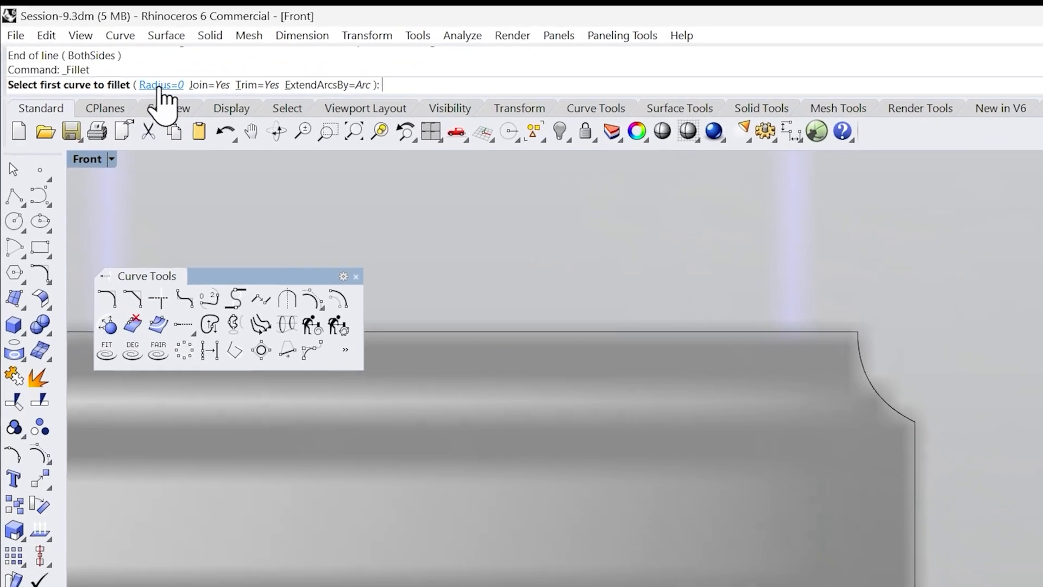
left_click(119, 77)
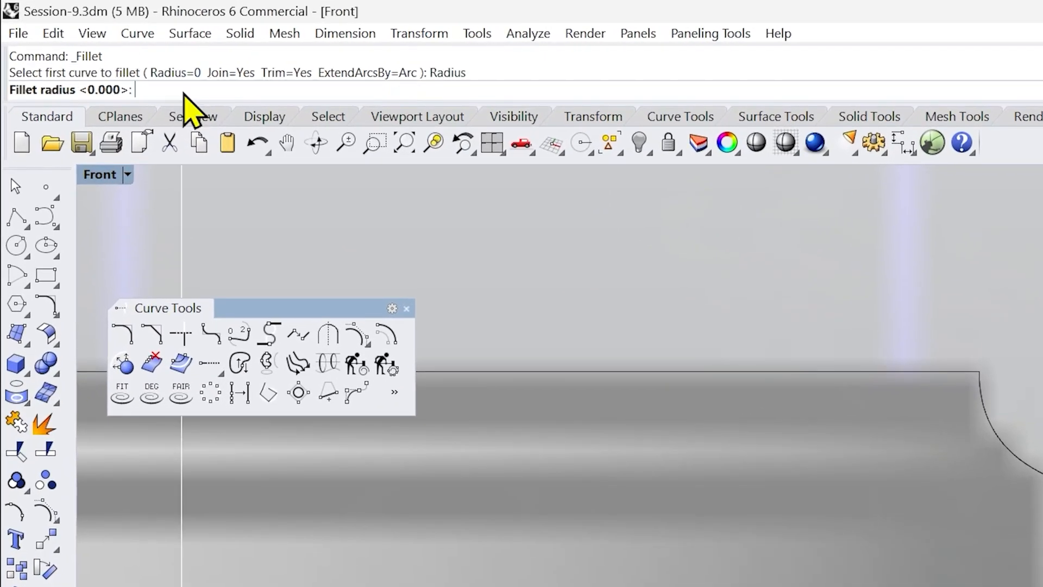
type(".3")
key("Return")
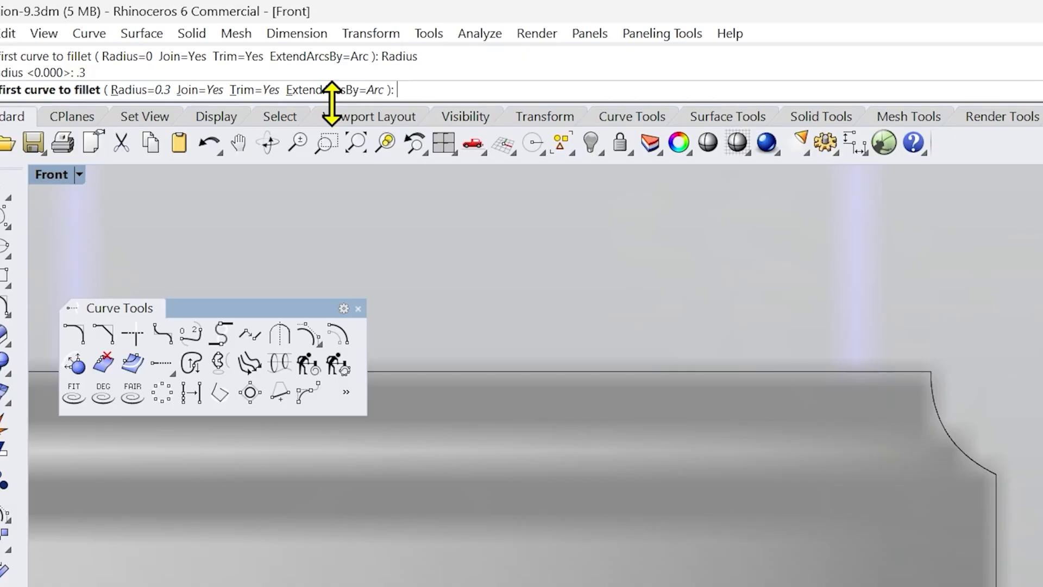
left_click(888, 379)
left_click(938, 433)
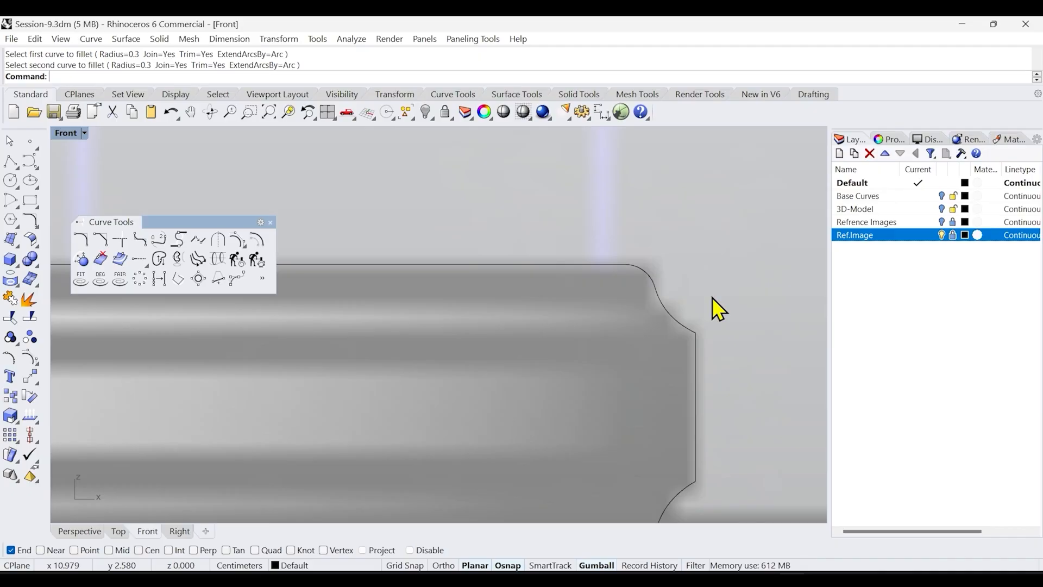
Fillet both ends of the vertical edge with the upper and lower corner curves
right_click(712, 297)
left_click(683, 328)
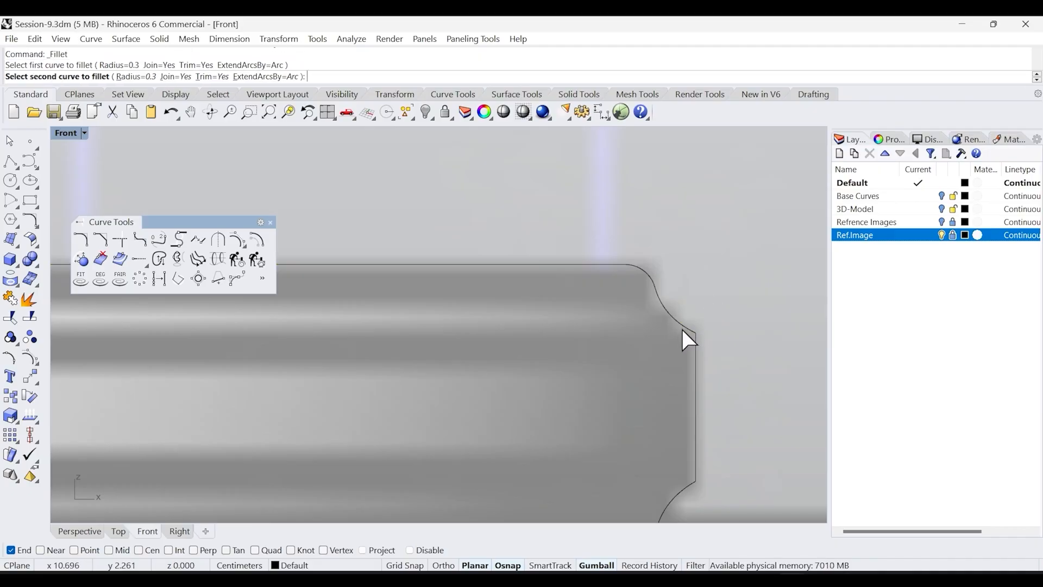
left_click(695, 369)
right_click(695, 370)
right_click_drag(718, 408, 715, 283)
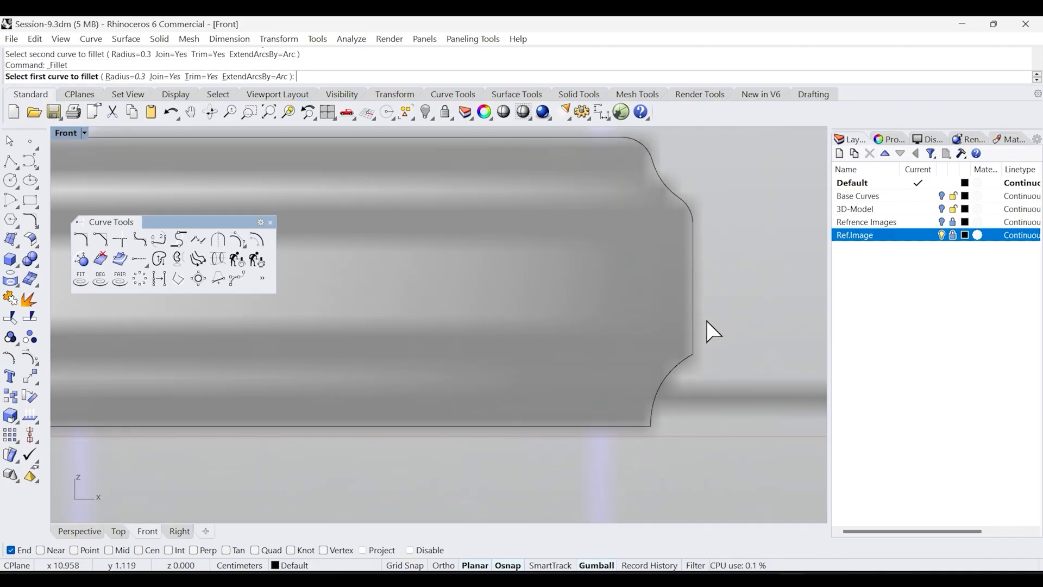
left_click(692, 338)
left_click(674, 367)
Fillet the lower corner curve and the bottom line of the base profile
right_click(626, 407)
left_click(624, 425)
left_click(649, 416)
scroll(695, 305, "down", 2)
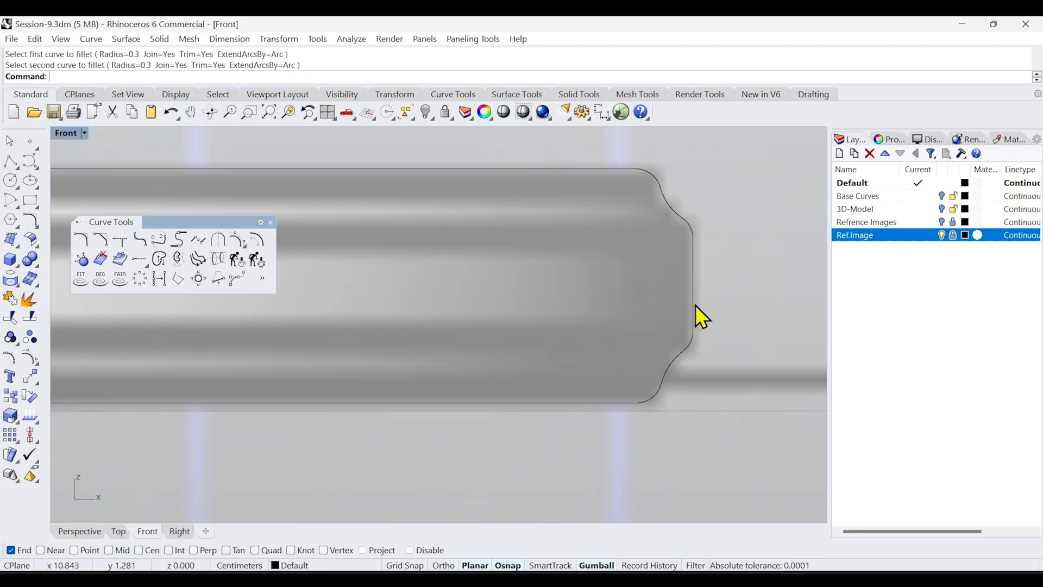
scroll(705, 309, "down", 3)
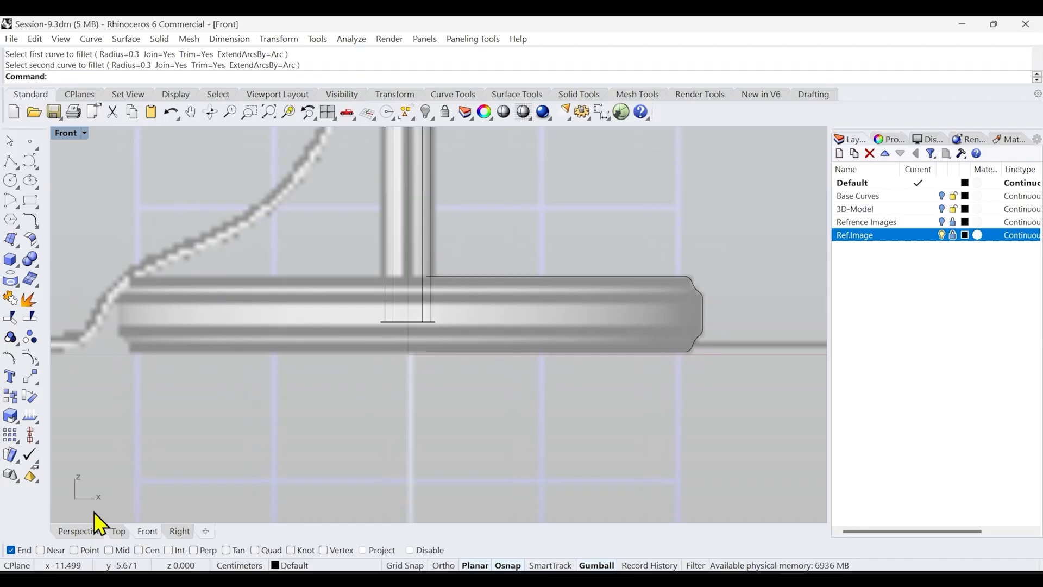
Switch to the perspective view and hide the Ref.Image layer
left_click(80, 531)
right_click_drag(327, 435, 392, 417)
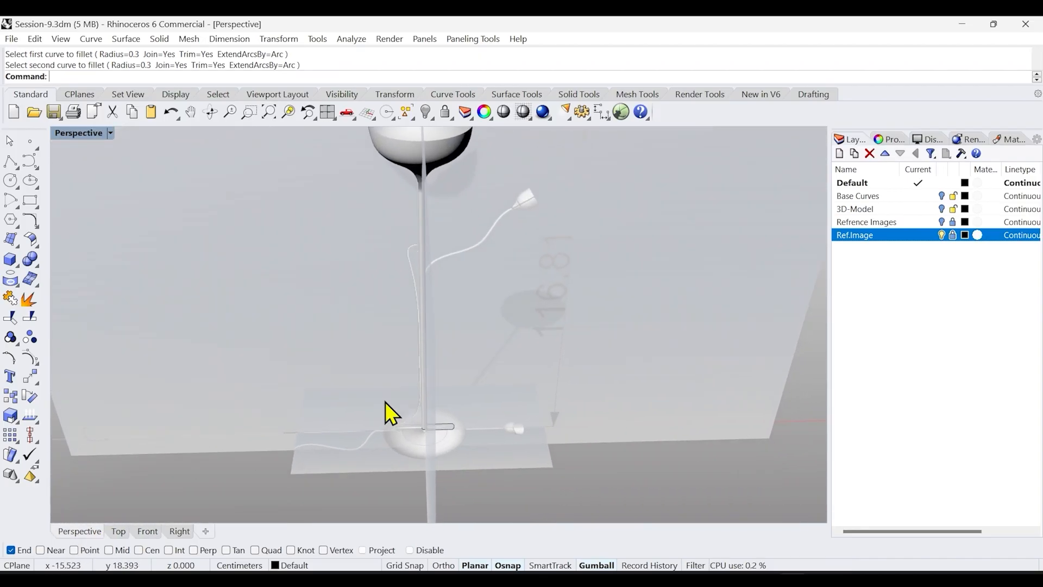
left_click(941, 234)
right_click_drag(462, 429, 408, 438)
type("Revolve")
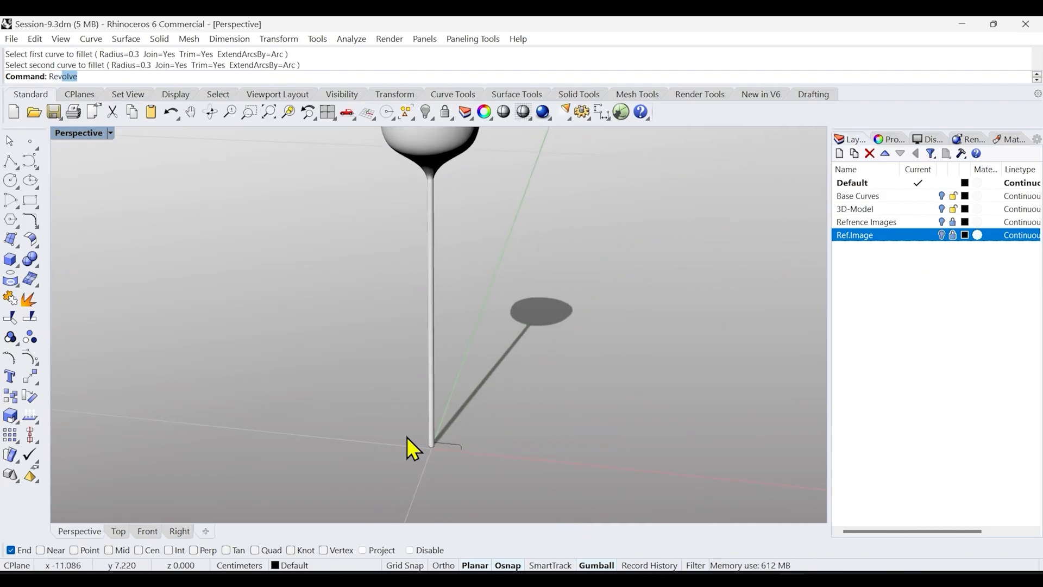
key("Return")
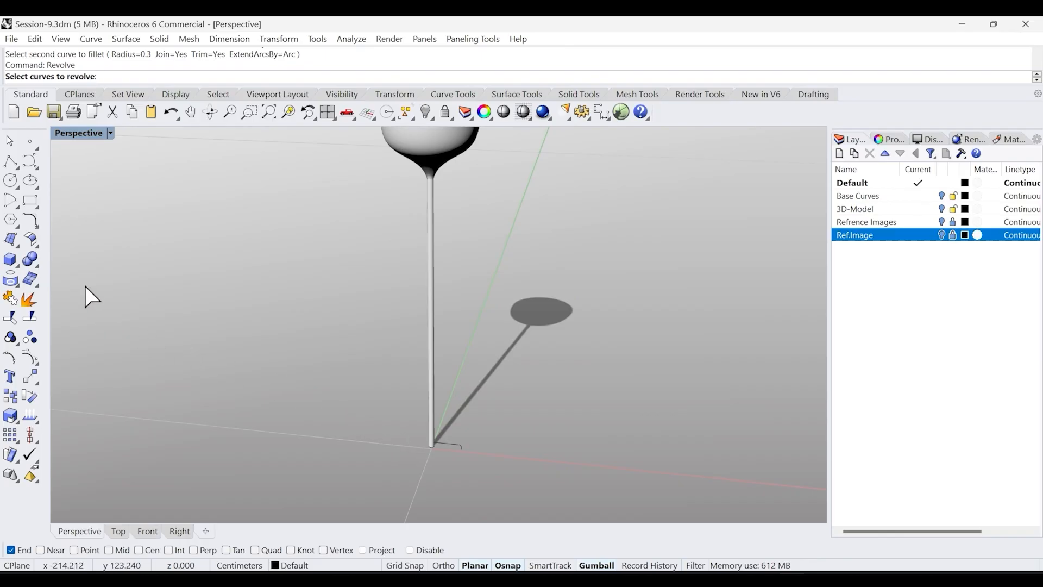
left_click(18, 249)
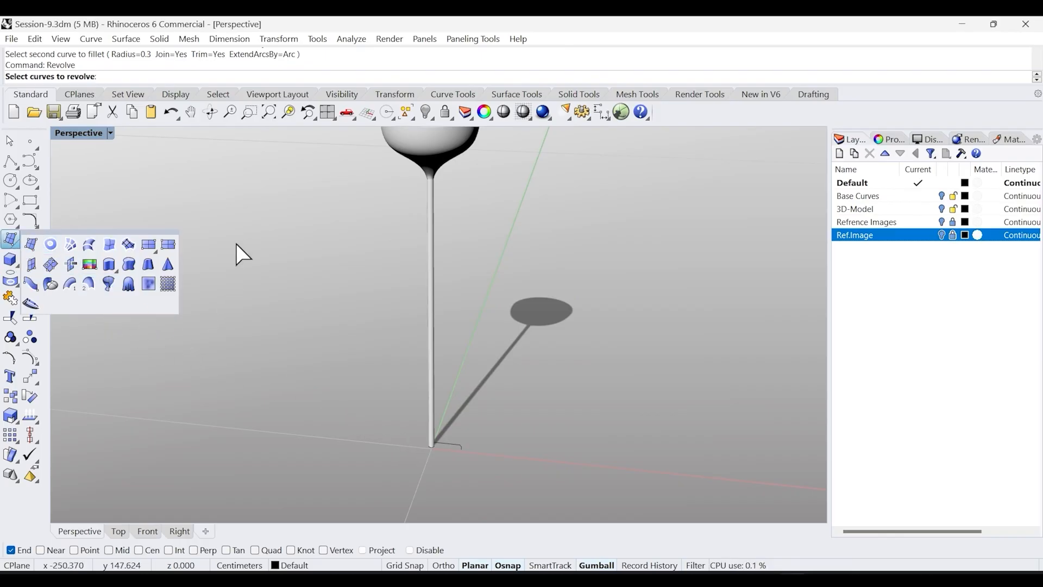
left_click_drag(403, 412, 498, 471)
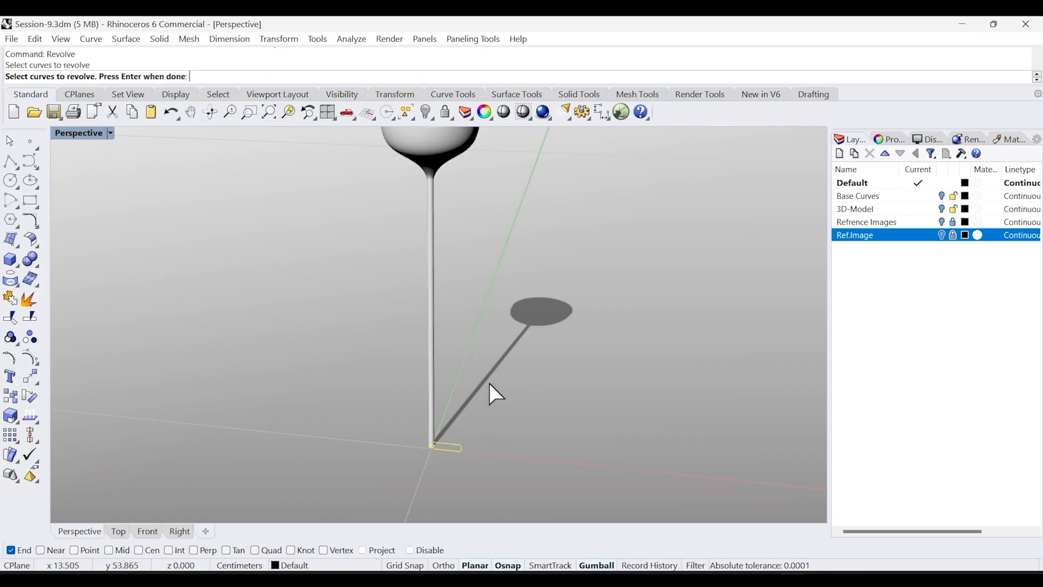
scroll(448, 437, "up", 5)
scroll(404, 396, "up", 3)
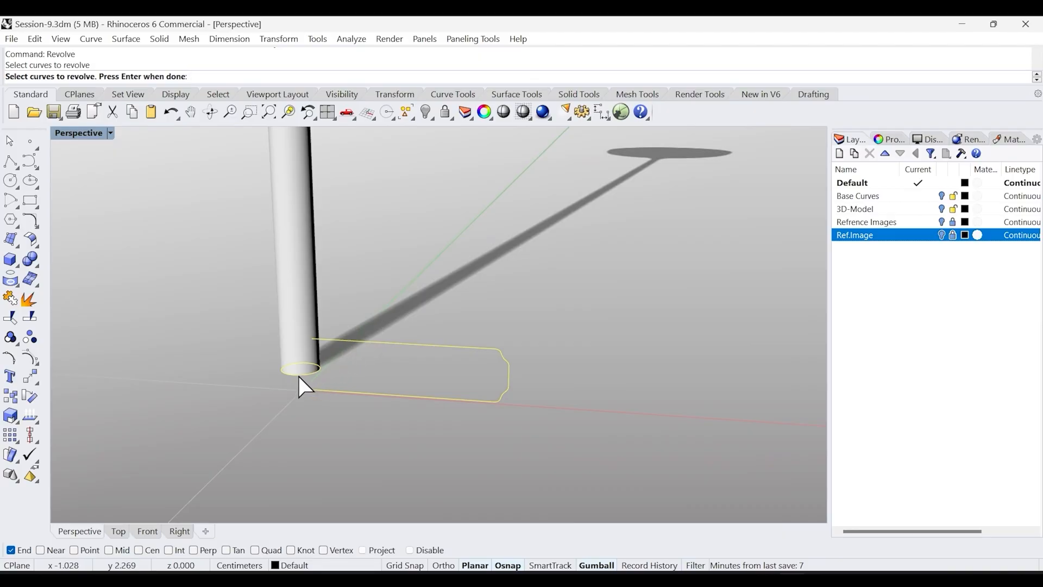
key("Escape")
Revolve the base profile a full 360 degrees around a vertical axis starting at the origin
right_click_drag(298, 375, 515, 313)
left_click_drag(566, 333, 482, 405)
type("Revolve")
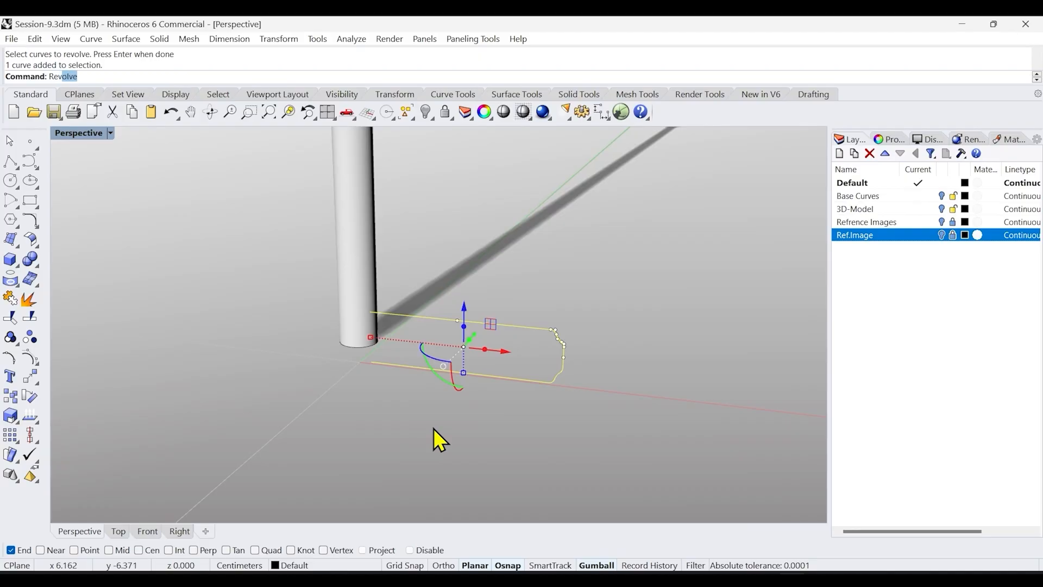
key("Return")
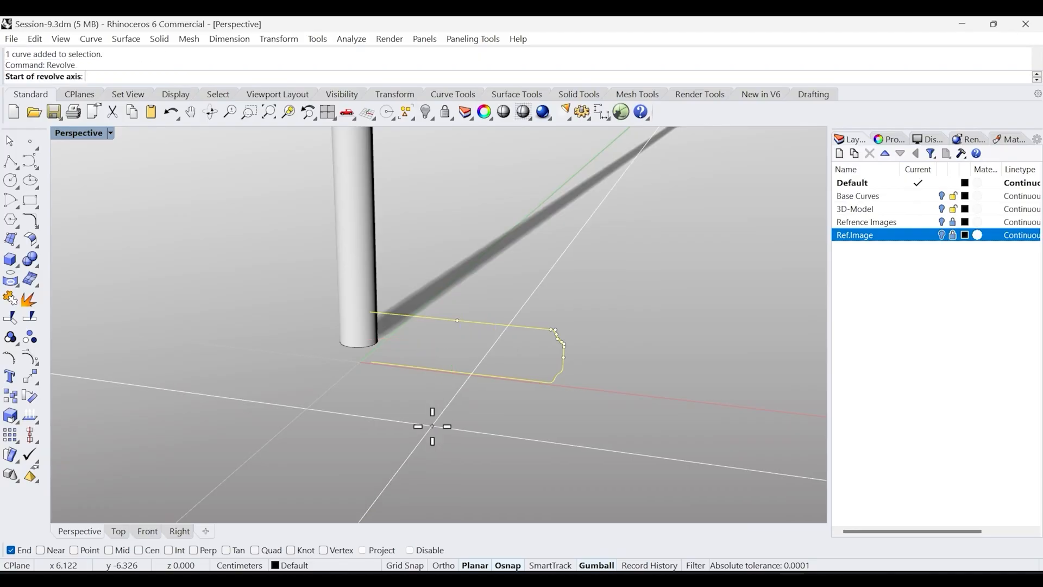
type("0")
key("Return")
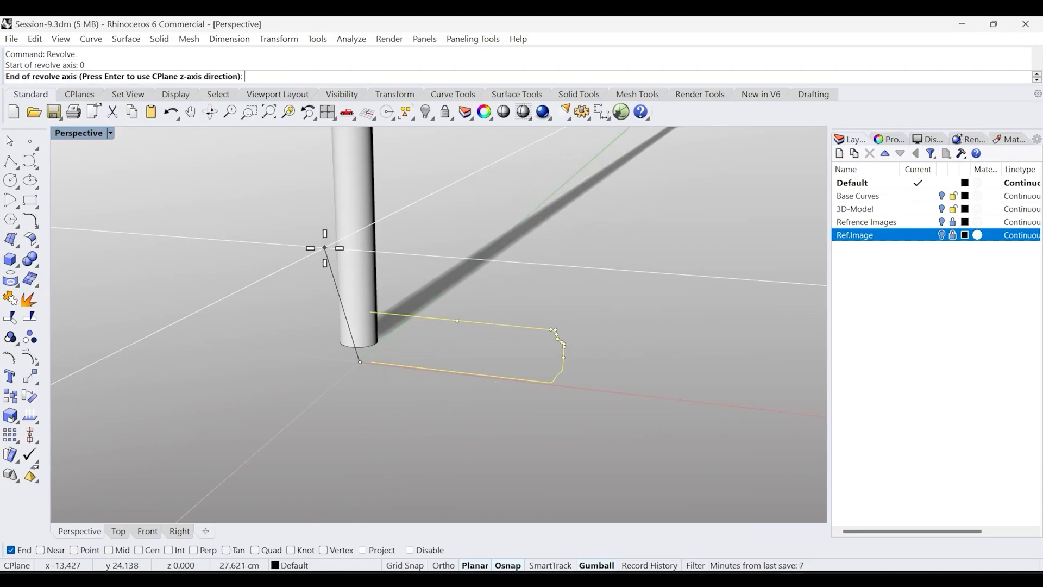
left_click(148, 532)
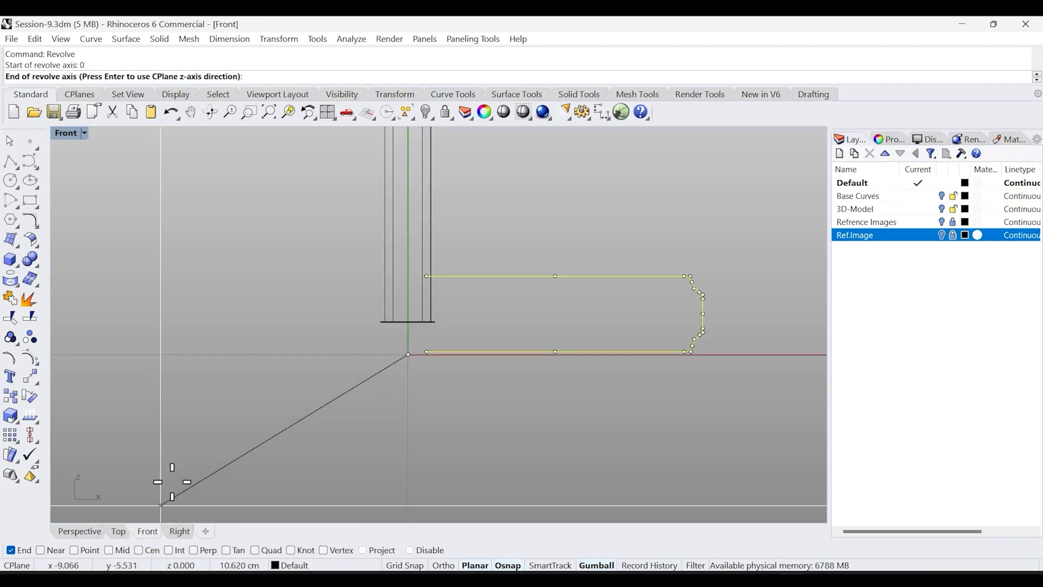
left_click(407, 244)
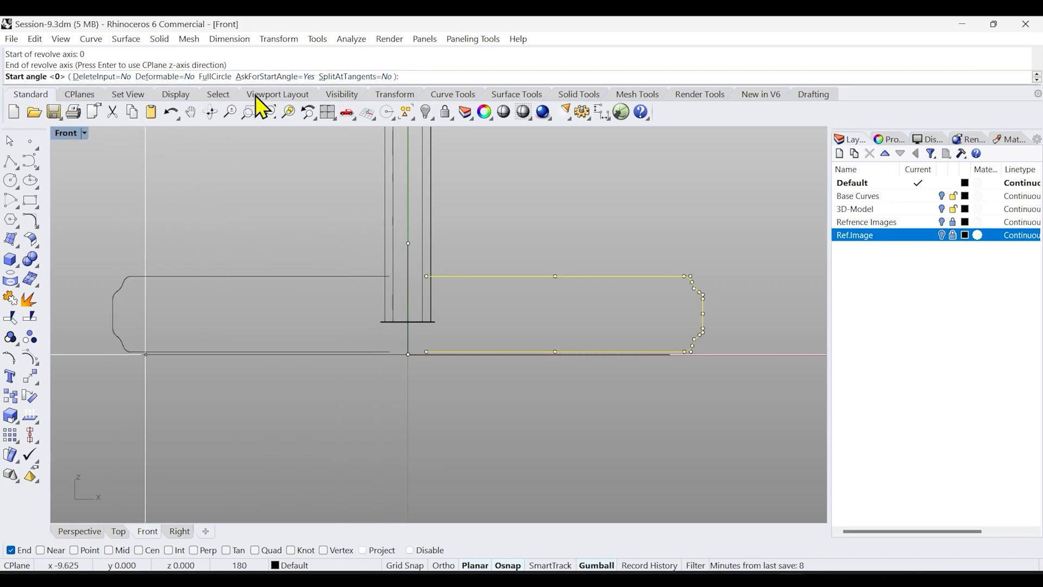
key("Return")
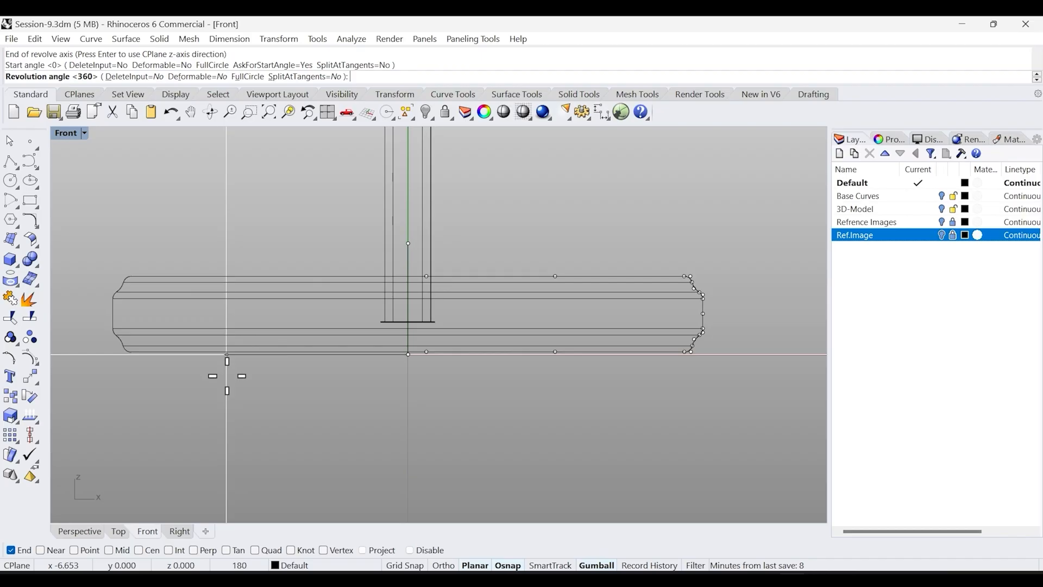
left_click(87, 531)
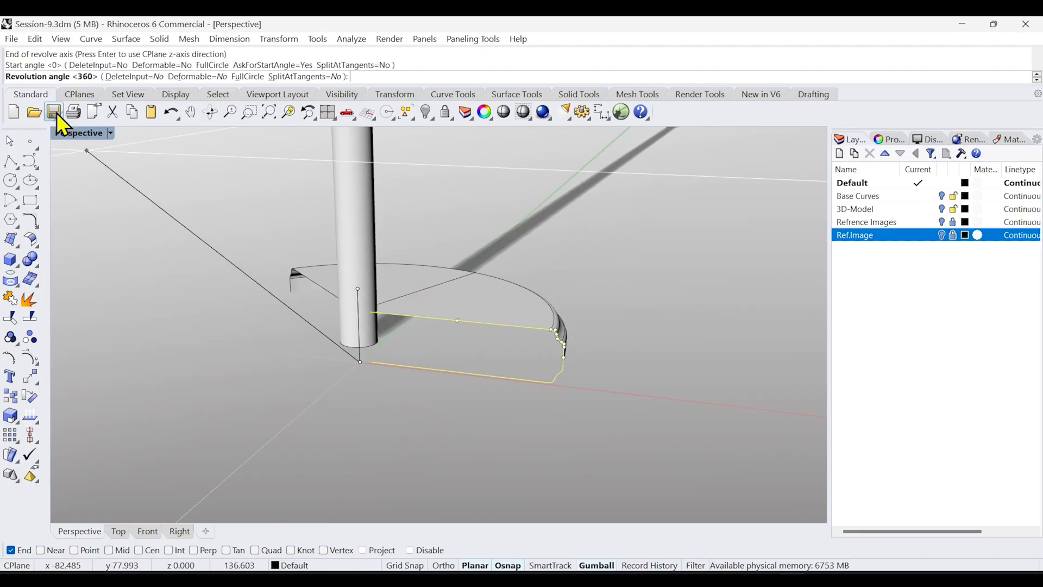
key("Return")
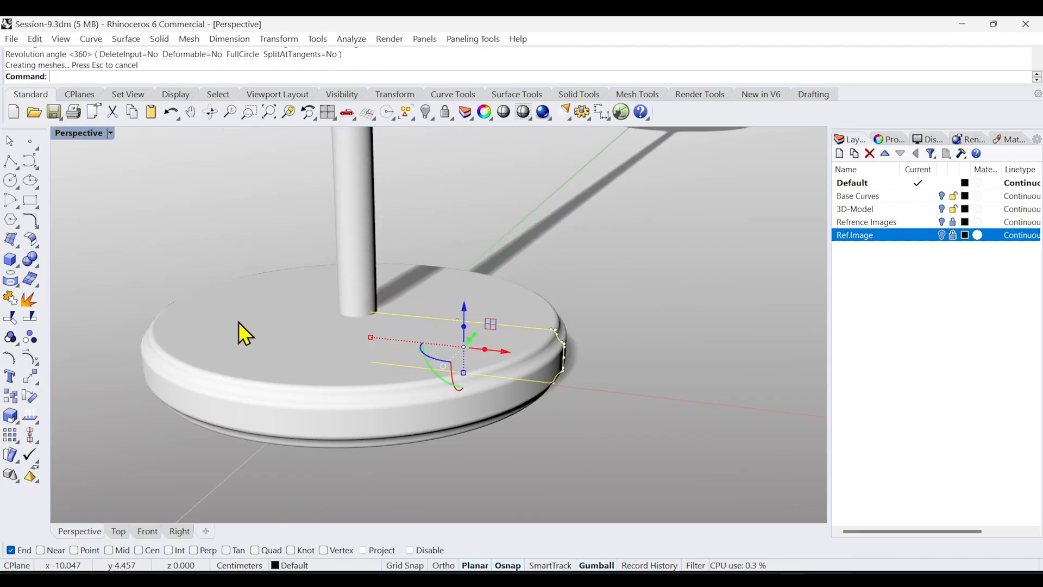
Inspect the revolved base up close, then zoom out to view the whole lamp in perspective
left_click(504, 465)
right_click_drag(555, 435, 509, 412)
left_click(509, 412)
right_click(288, 112)
right_click_drag(328, 345, 255, 339)
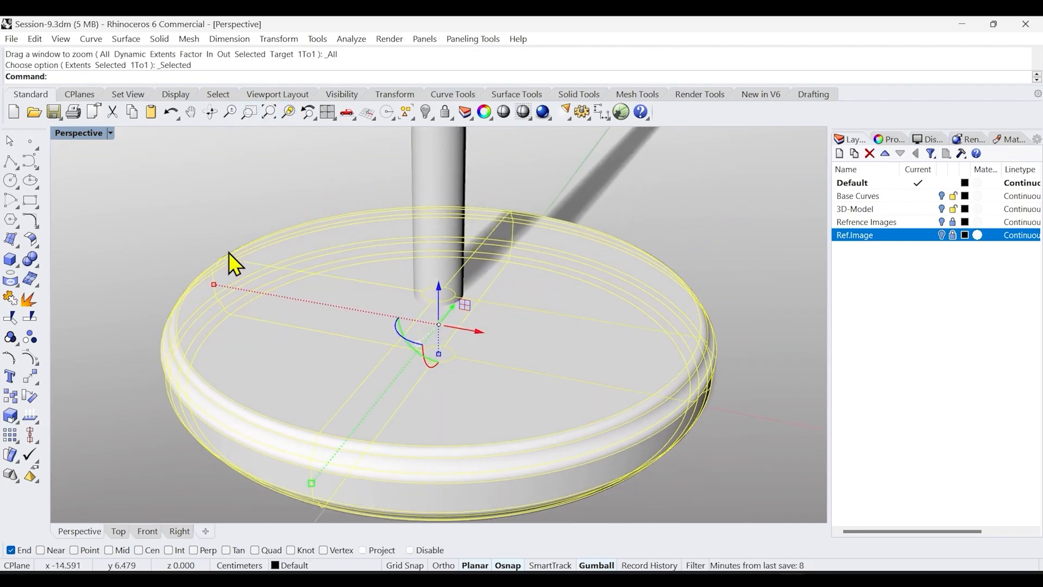
left_click(230, 237)
right_click(269, 112)
right_click_drag(462, 356, 461, 383)
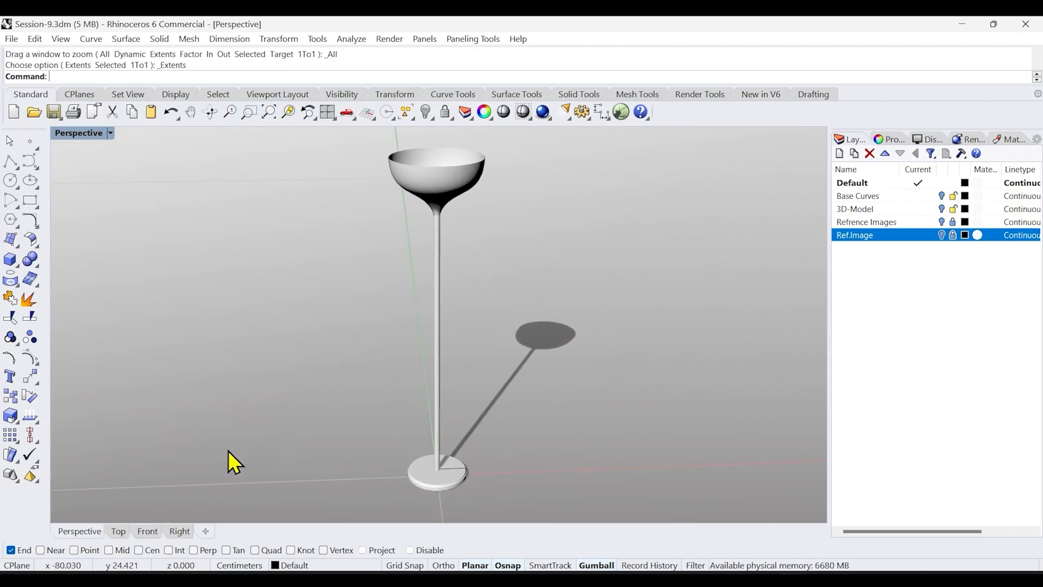
Create a new layer named Base Crv
left_click(143, 531)
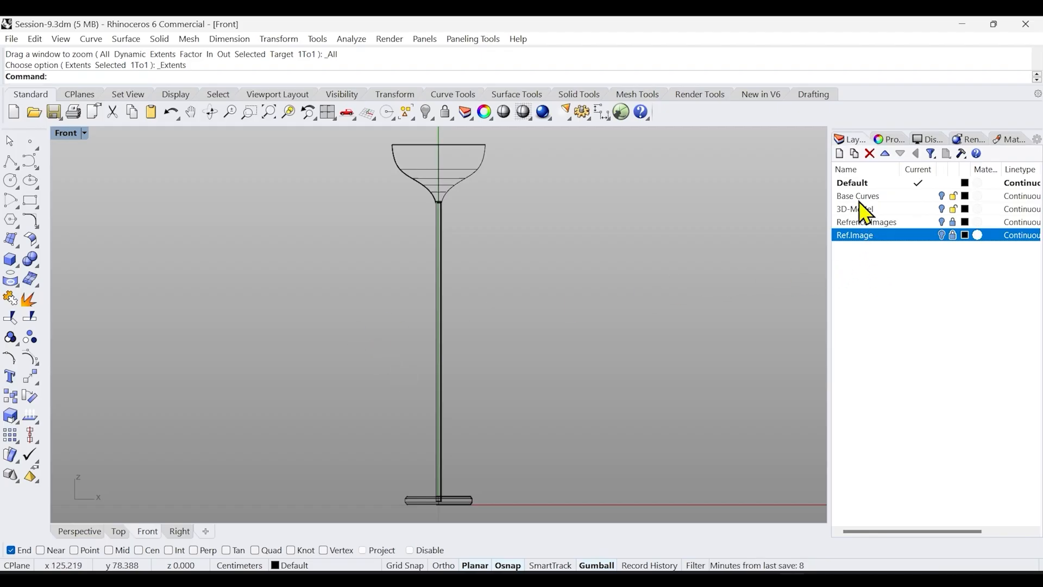
left_click(840, 161)
type("Bas")
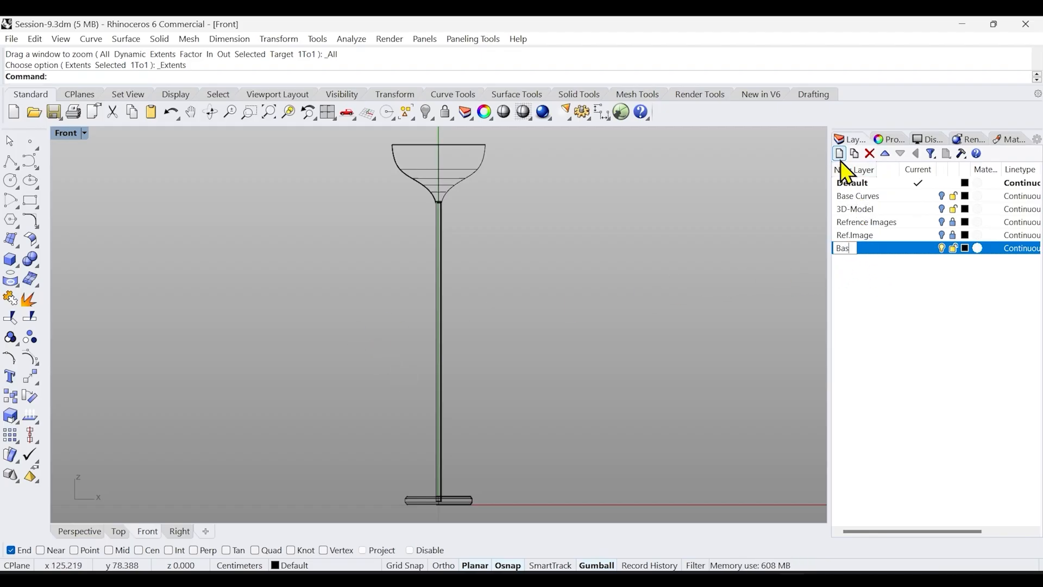
type("e C")
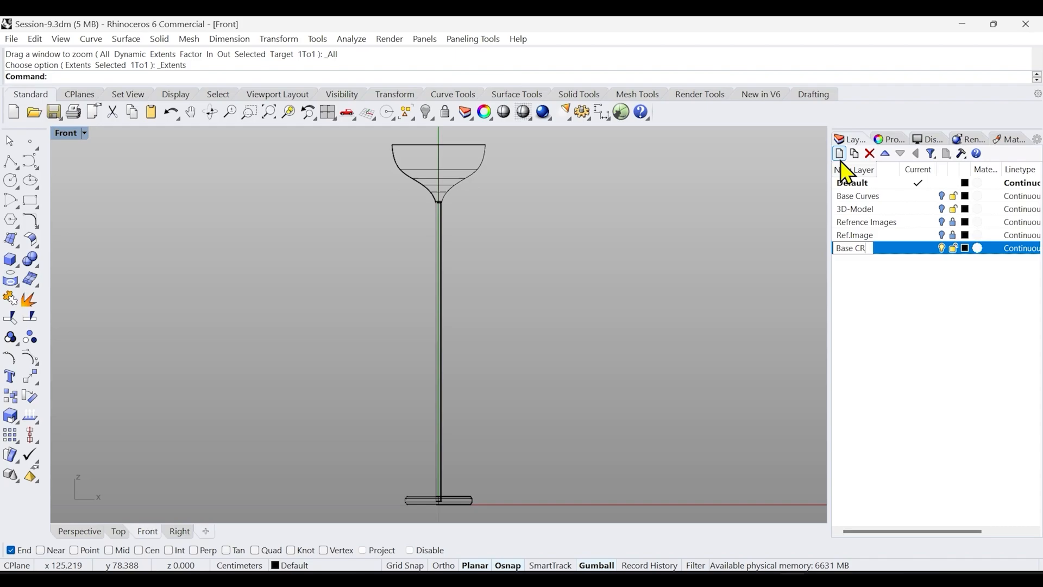
type("rv")
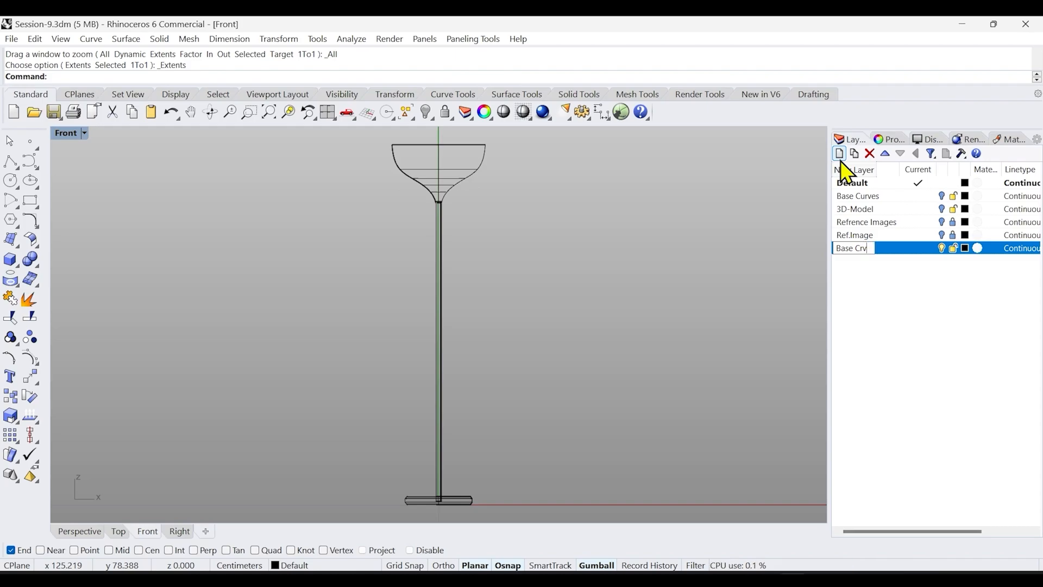
left_click(898, 285)
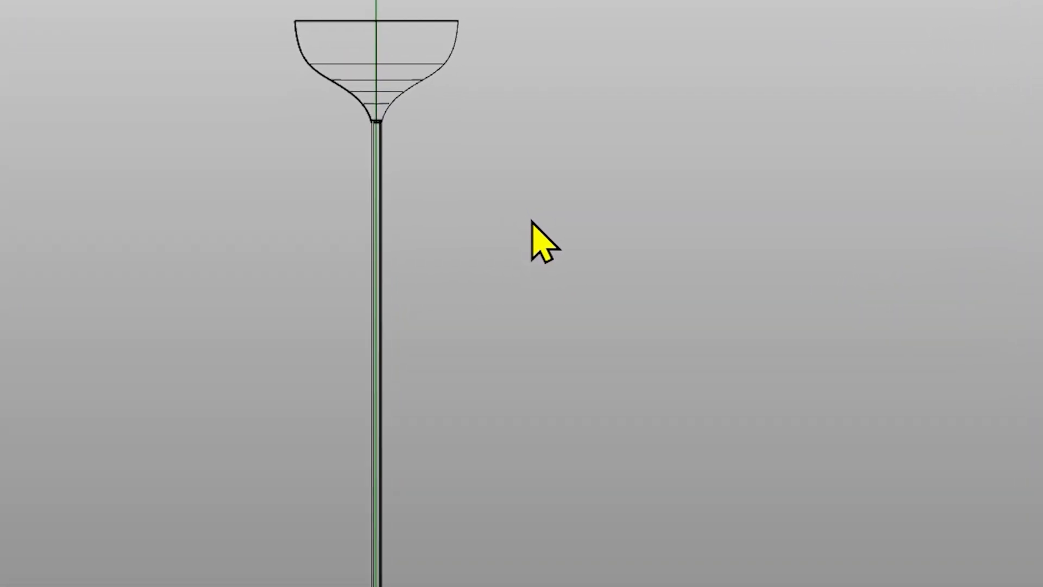
Select all curves in the model using the select-curves command
middle_click(532, 222)
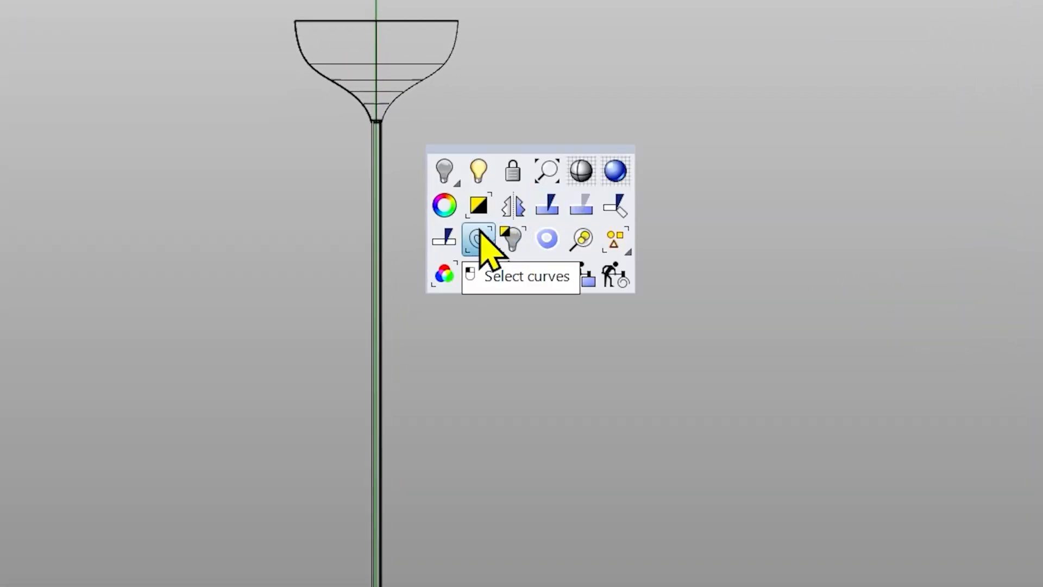
left_click(718, 237)
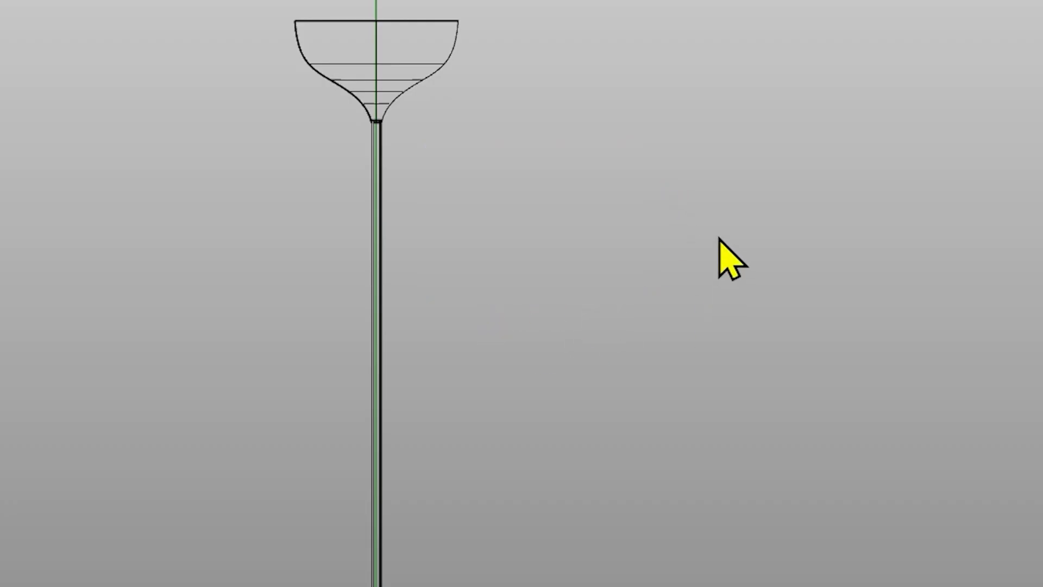
middle_click(583, 236)
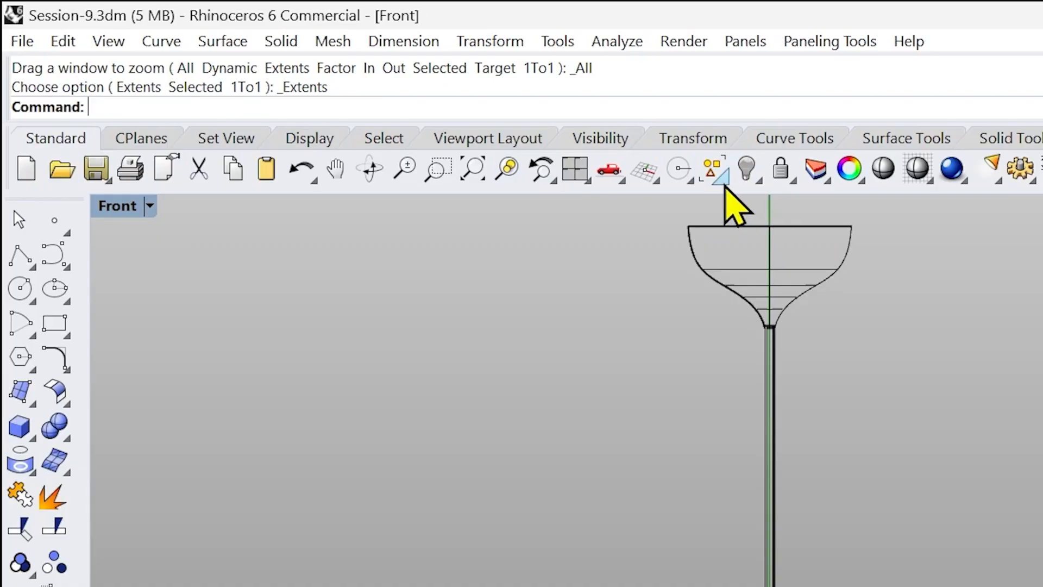
left_click(721, 178)
left_click_drag(766, 192, 1040, 327)
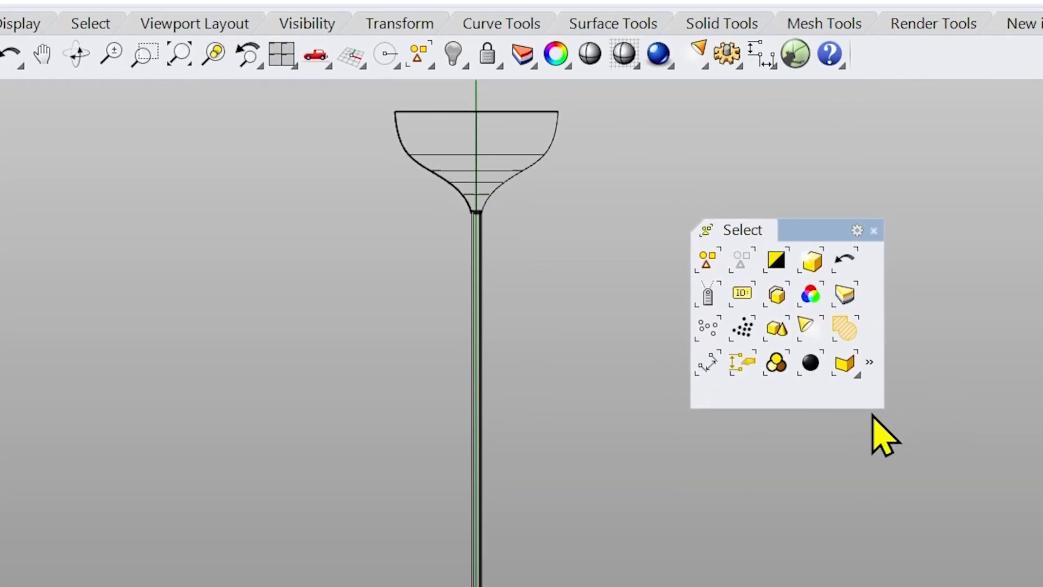
left_click_drag(872, 410, 854, 558)
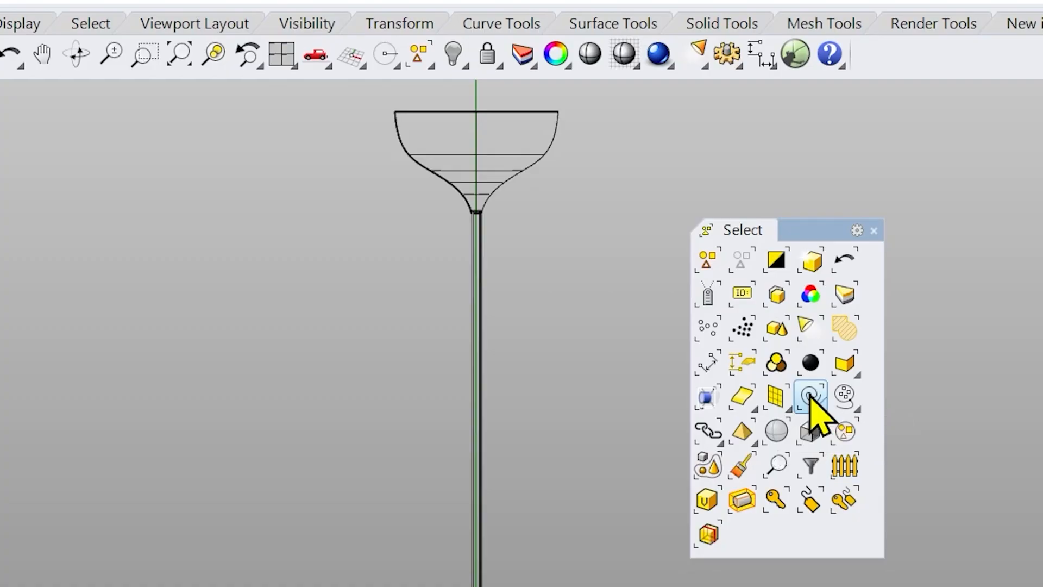
left_click(873, 230)
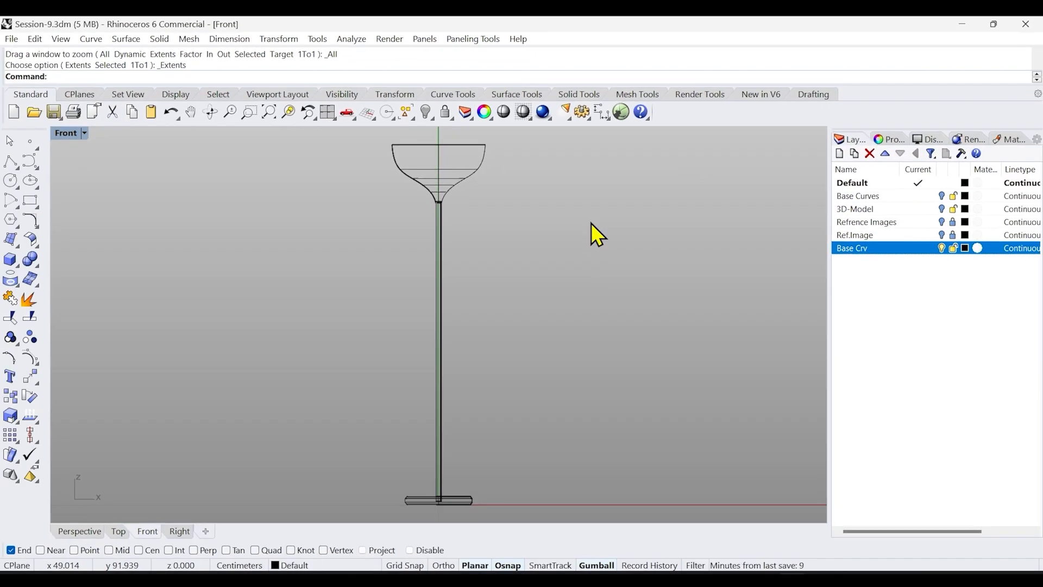
middle_click(743, 249)
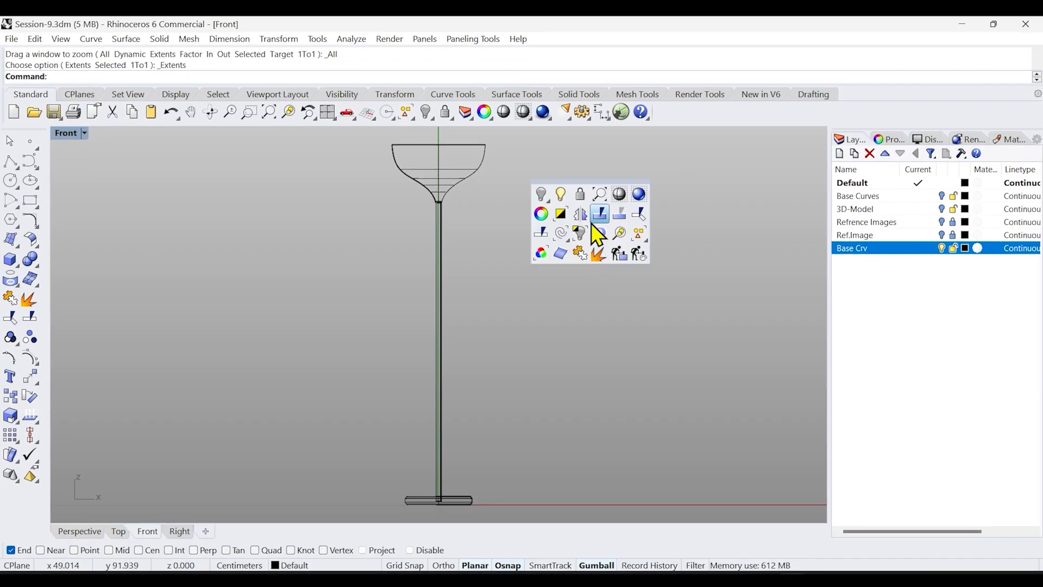
left_click(561, 233)
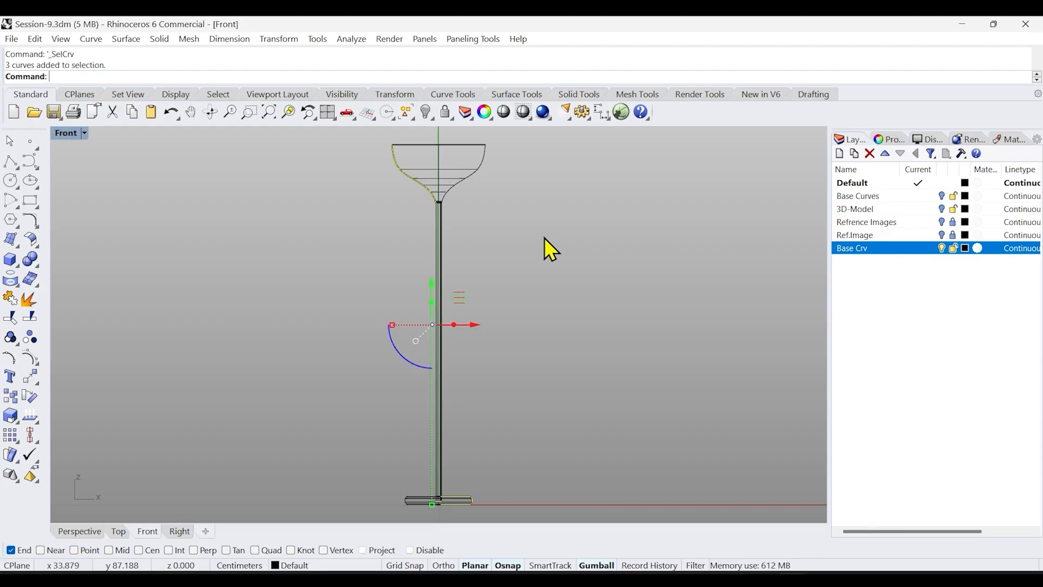
Move the selected curves onto the Base Crv layer
left_click(81, 530)
mouse_move(380, 433)
right_mouse_down()
mouse_move(385, 446)
mouse_move(405, 439)
right_mouse_up()
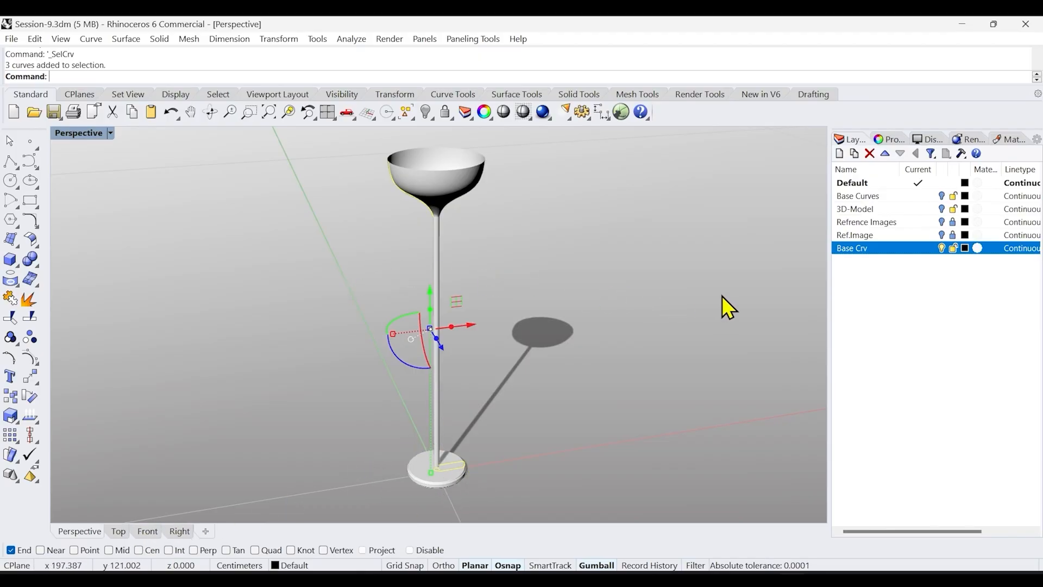
right_click(892, 243)
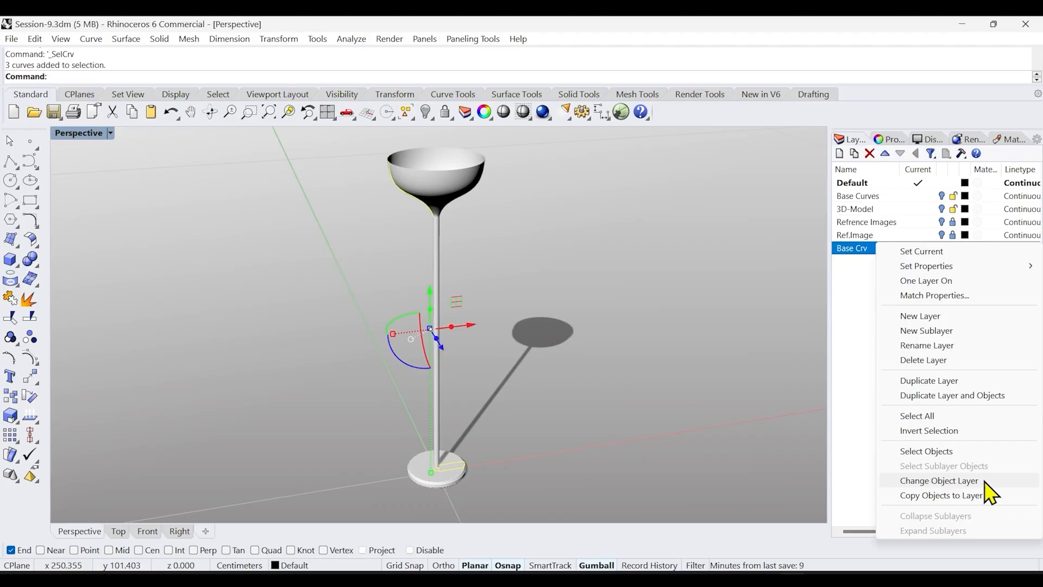
left_click(932, 480)
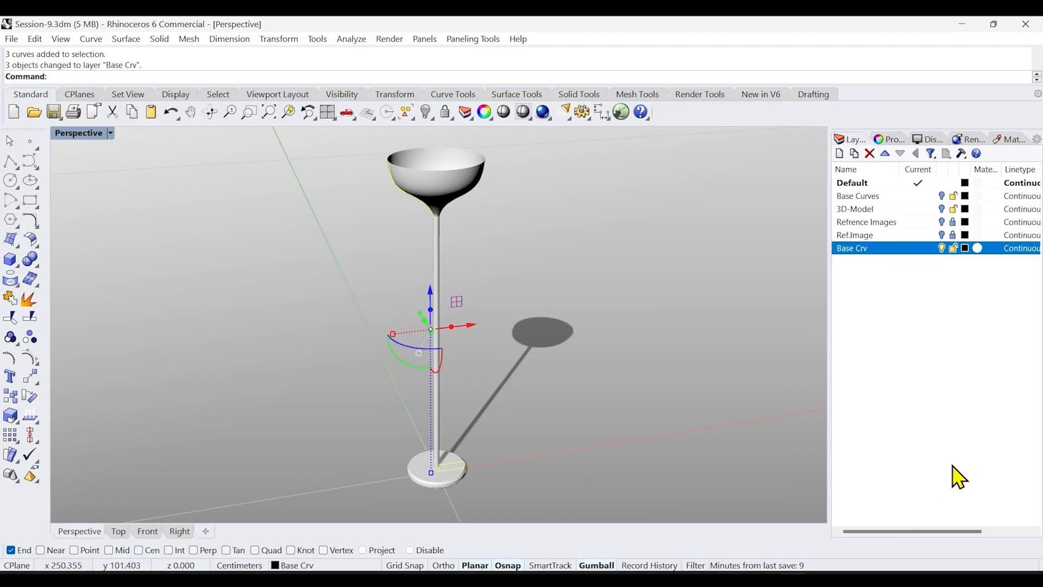
Hide the Base Crv layer and show the Ref.Image layer, zooming in on the stem in the front view
left_click(942, 249)
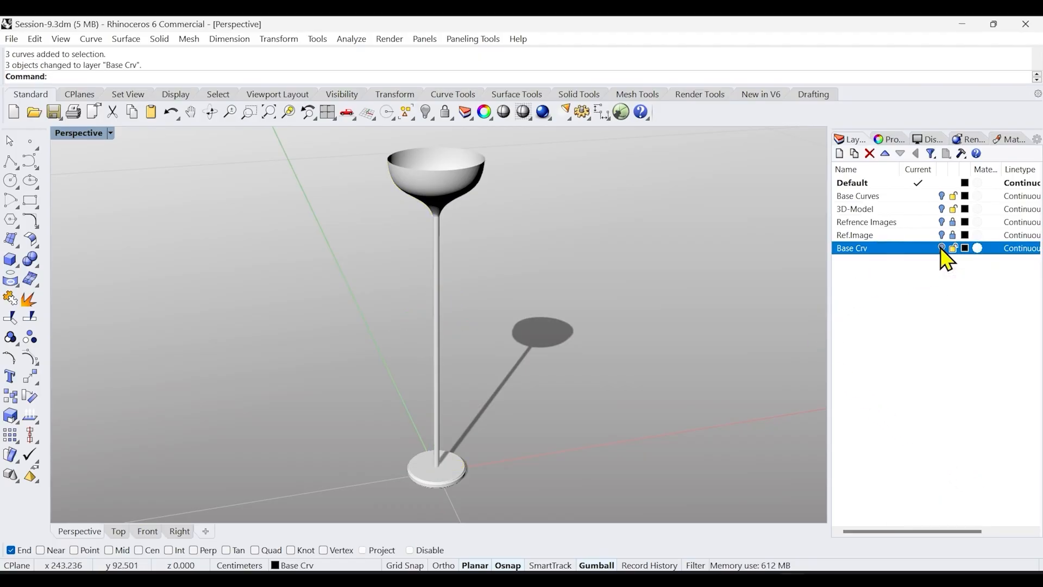
left_click(147, 530)
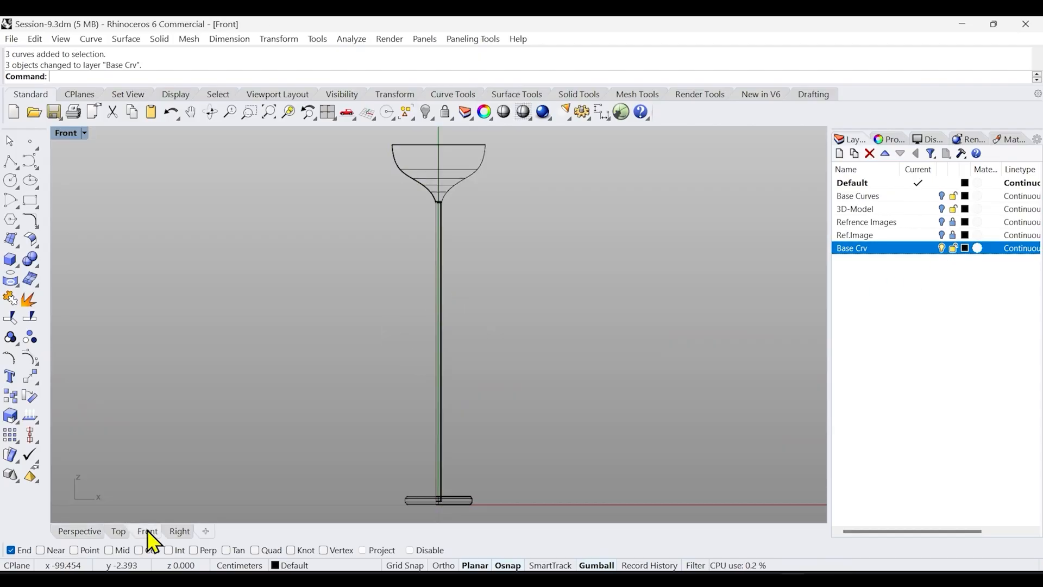
left_click(941, 235)
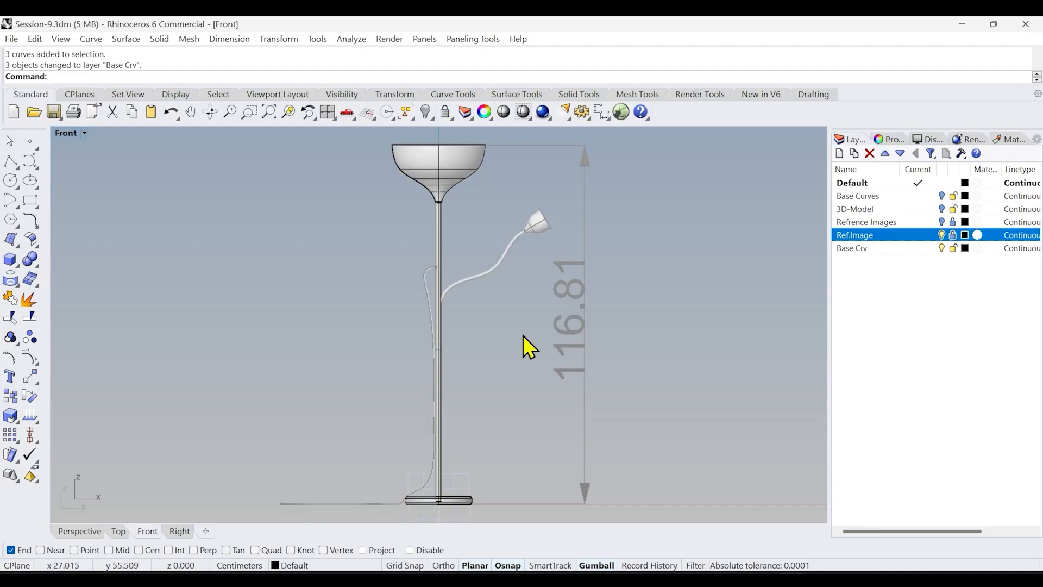
scroll(491, 280, "up", 5)
right_click_drag(459, 213, 458, 209, "ctrl")
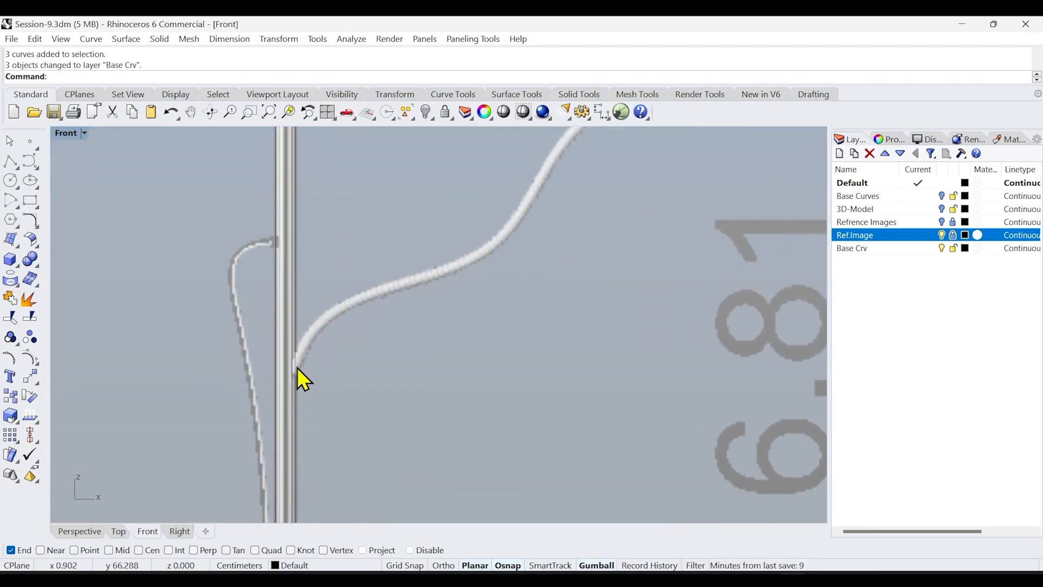